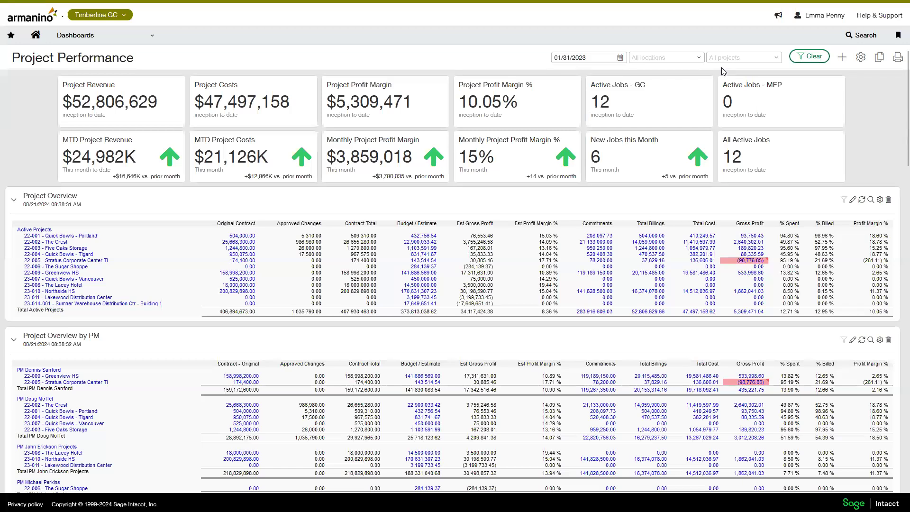
Step: Look through the dashboard's project filter options, covering project groups and individual projects, and leave the filter set to all projects
{"action": "left_click", "coordinate": [774, 59]}
{"action": "scroll", "coordinate": [755, 141], "scroll_direction": "down", "scroll_amount": 6}
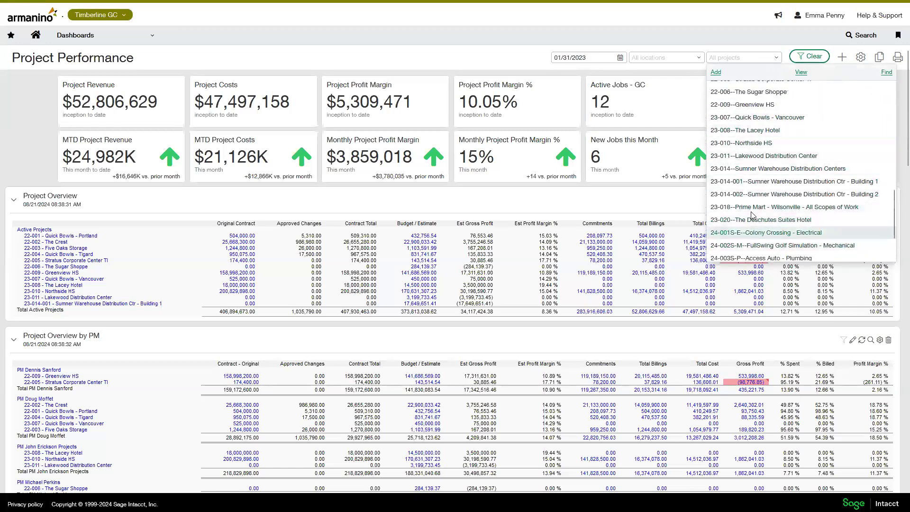
{"action": "scroll", "coordinate": [754, 147], "scroll_direction": "up", "scroll_amount": 6}
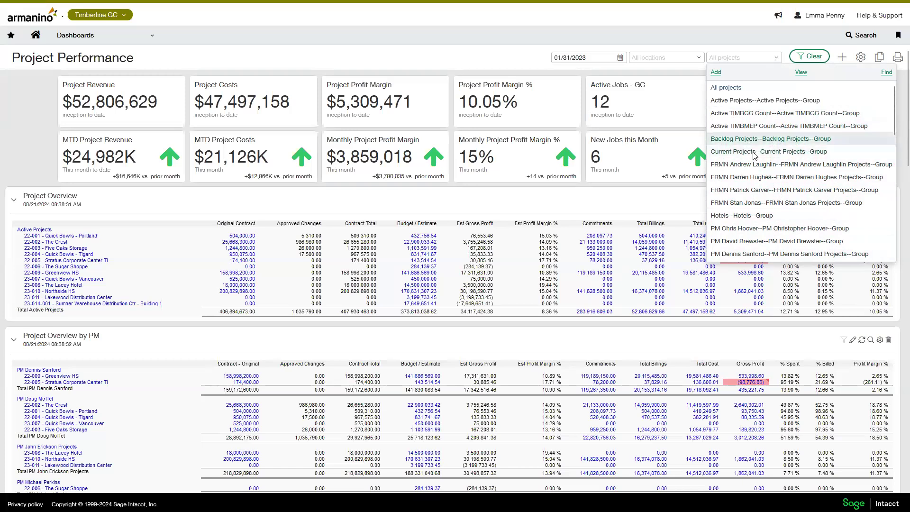
{"action": "scroll", "coordinate": [764, 176], "scroll_direction": "down", "scroll_amount": 3}
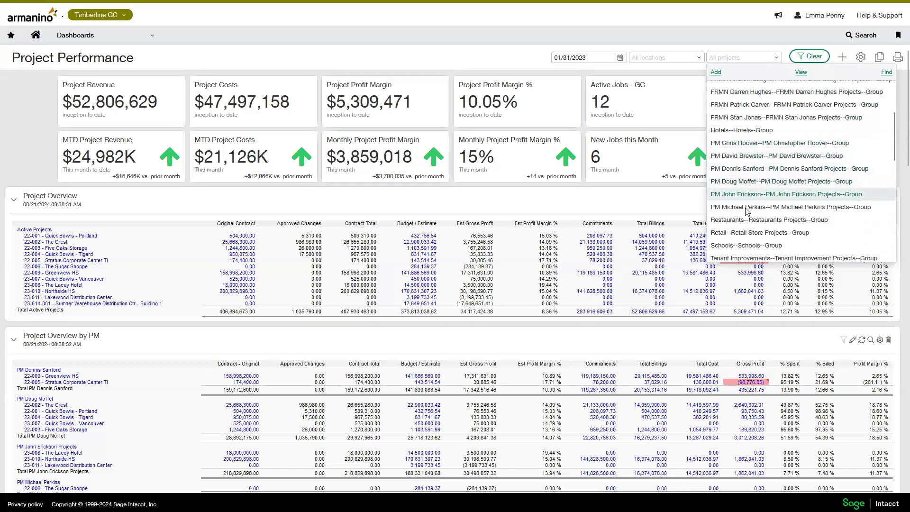
{"action": "scroll", "coordinate": [742, 213], "scroll_direction": "down", "scroll_amount": 2}
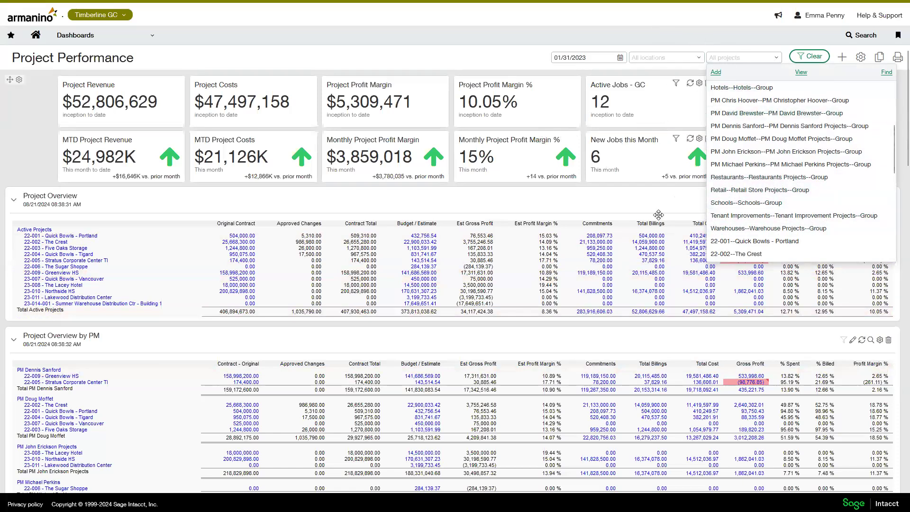
{"action": "scroll", "coordinate": [897, 308], "scroll_direction": "down", "scroll_amount": 10}
{"action": "scroll", "coordinate": [726, 185], "scroll_direction": "up", "scroll_amount": 9}
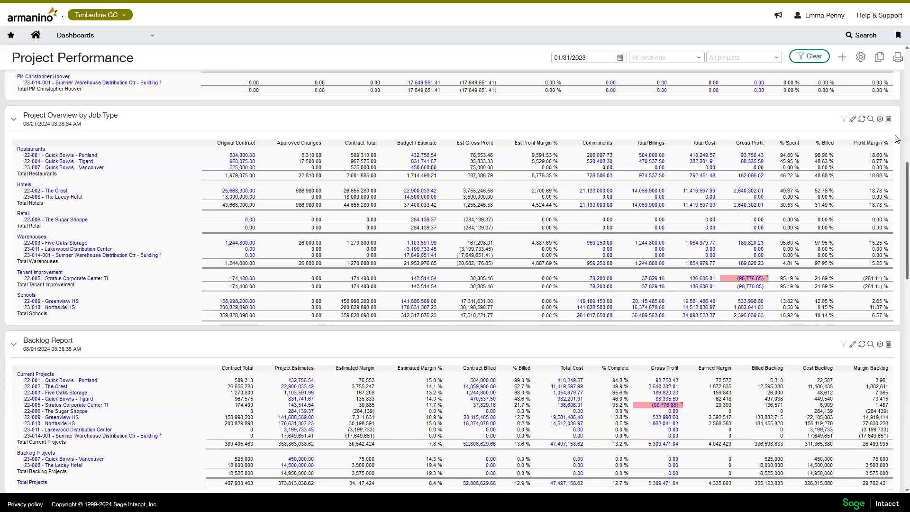
{"action": "scroll", "coordinate": [727, 184], "scroll_direction": "up", "scroll_amount": 1}
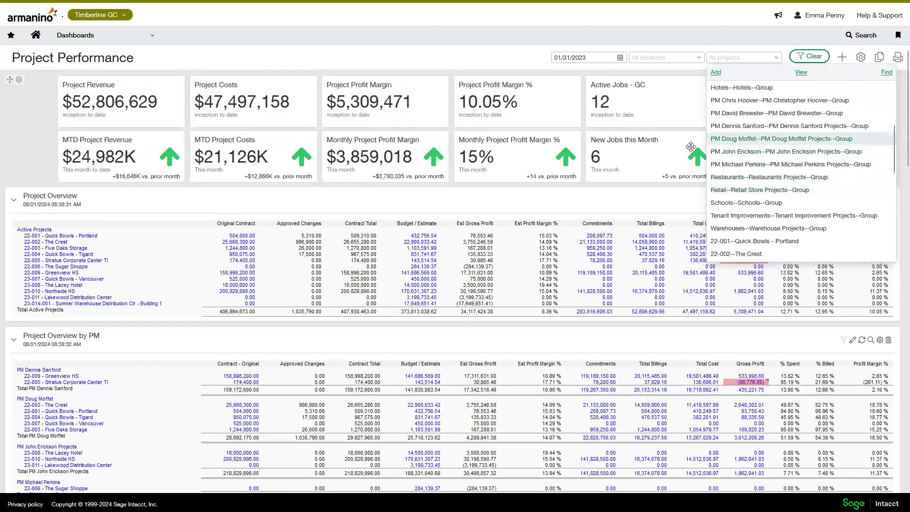
{"action": "left_click", "coordinate": [773, 61]}
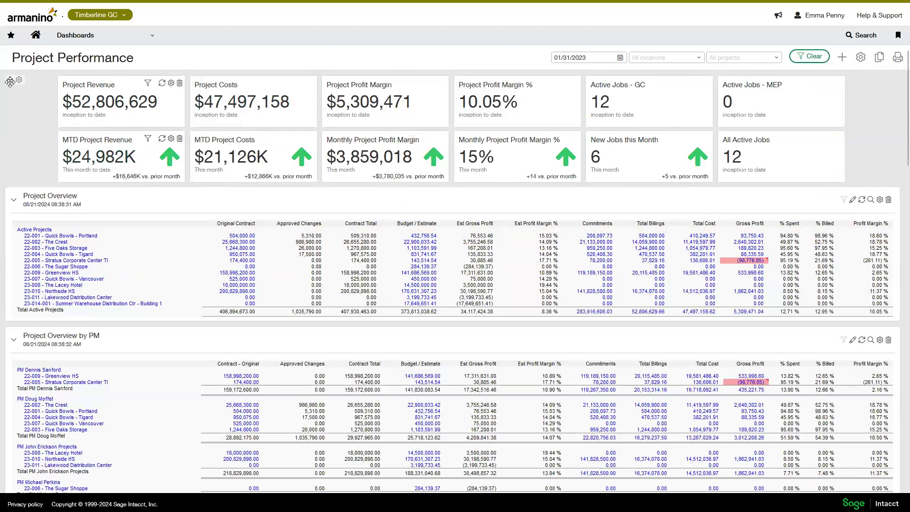
{"action": "left_click_drag", "start_coordinate": [10, 79], "coordinate": [34, 86]}
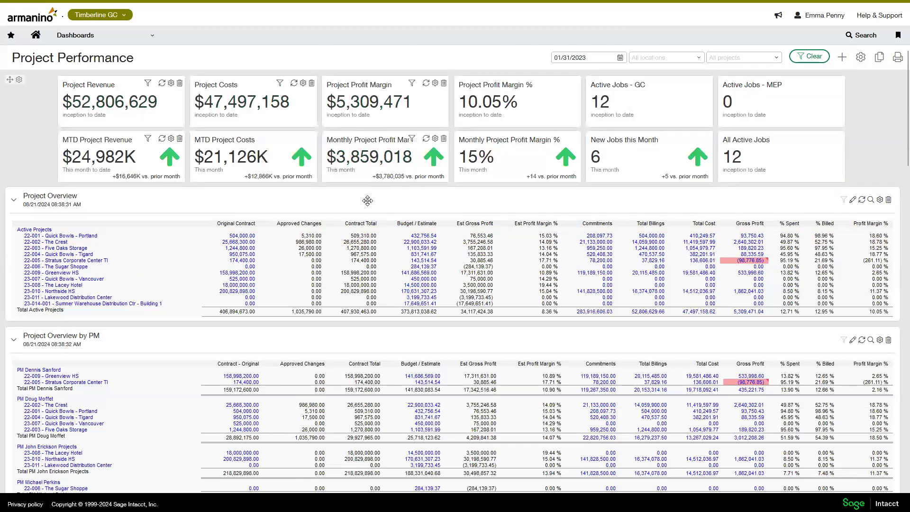
{"action": "left_click_drag", "start_coordinate": [362, 199], "coordinate": [360, 196]}
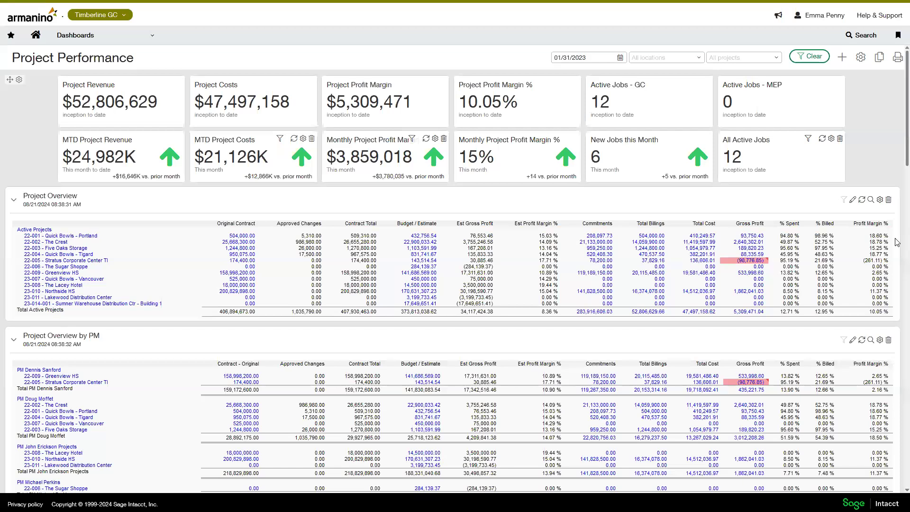
Step: Examine the Project Overview, Project Overview by PM, Project Overview by Job Type and Backlog Report tables on the dashboard
{"action": "scroll", "coordinate": [895, 242], "scroll_direction": "down", "scroll_amount": 2}
{"action": "scroll", "coordinate": [895, 242], "scroll_direction": "down", "scroll_amount": 2}
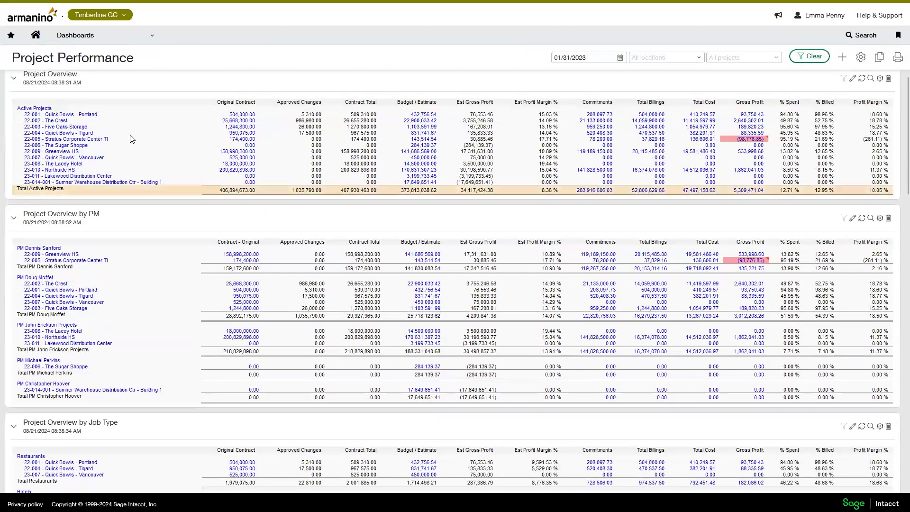
{"action": "scroll", "coordinate": [162, 185], "scroll_direction": "up", "scroll_amount": 2}
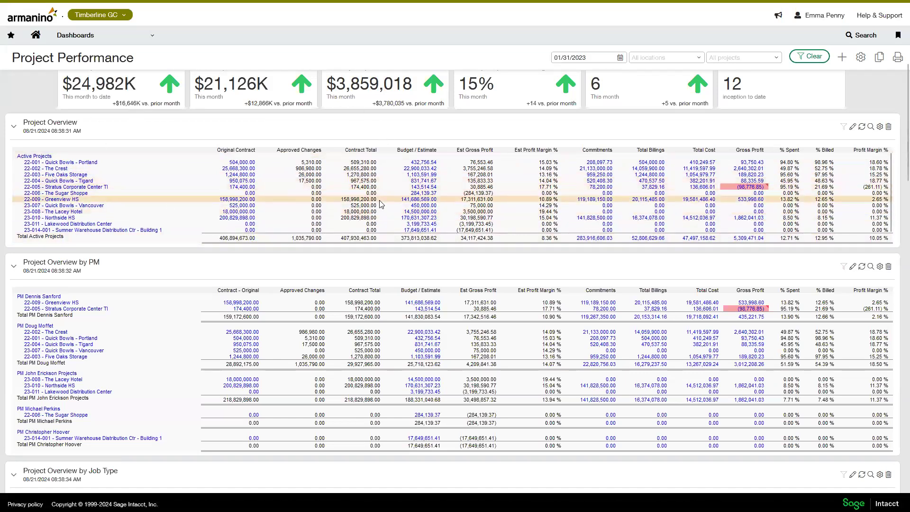
{"action": "scroll", "coordinate": [394, 225], "scroll_direction": "down", "scroll_amount": 1}
{"action": "scroll", "coordinate": [394, 225], "scroll_direction": "down", "scroll_amount": 3}
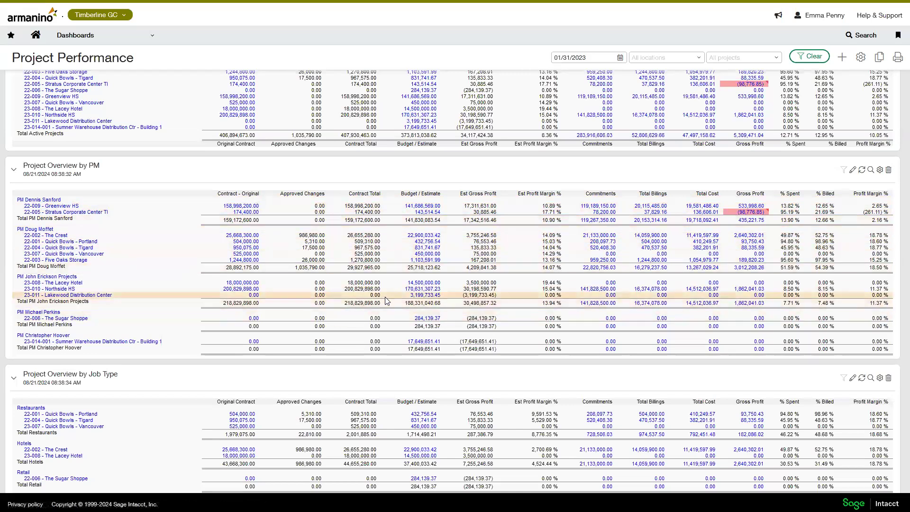
{"action": "scroll", "coordinate": [385, 296], "scroll_direction": "down", "scroll_amount": 4}
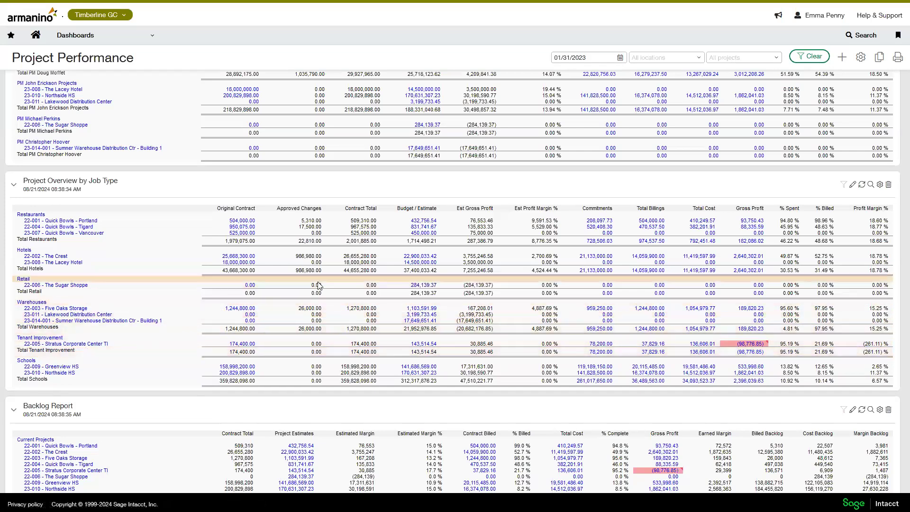
{"action": "scroll", "coordinate": [387, 248], "scroll_direction": "down", "scroll_amount": 3}
{"action": "scroll", "coordinate": [387, 248], "scroll_direction": "down", "scroll_amount": 1}
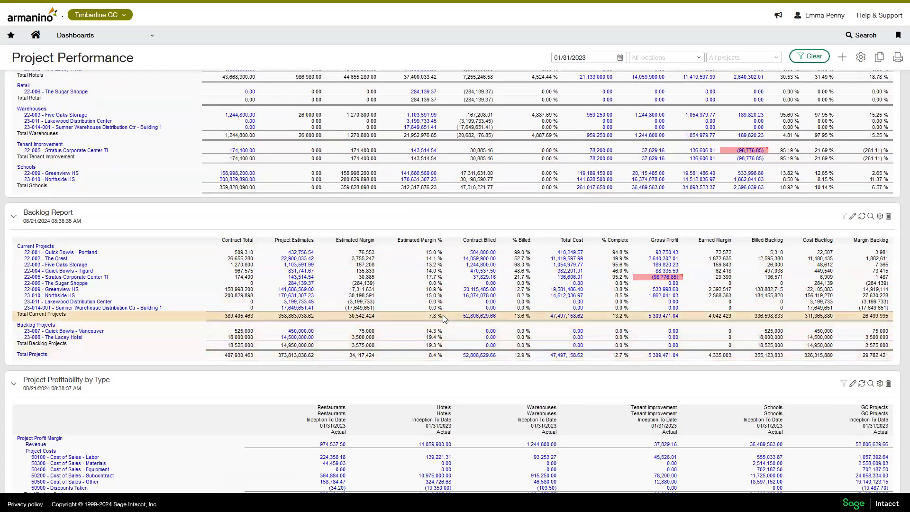
Step: Examine the dashboard's project profitability reports by type, for restaurants and across individual projects
{"action": "scroll", "coordinate": [443, 314], "scroll_direction": "down", "scroll_amount": 5}
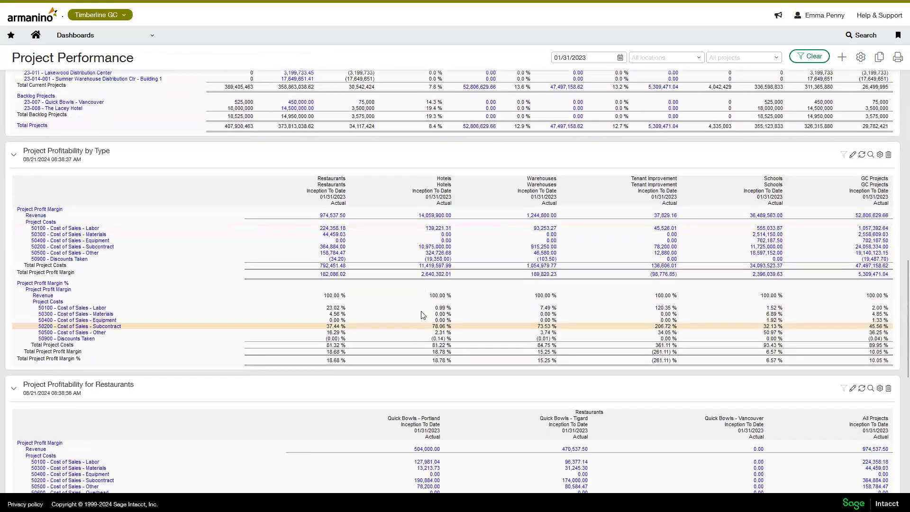
{"action": "scroll", "coordinate": [421, 315], "scroll_direction": "up", "scroll_amount": 1}
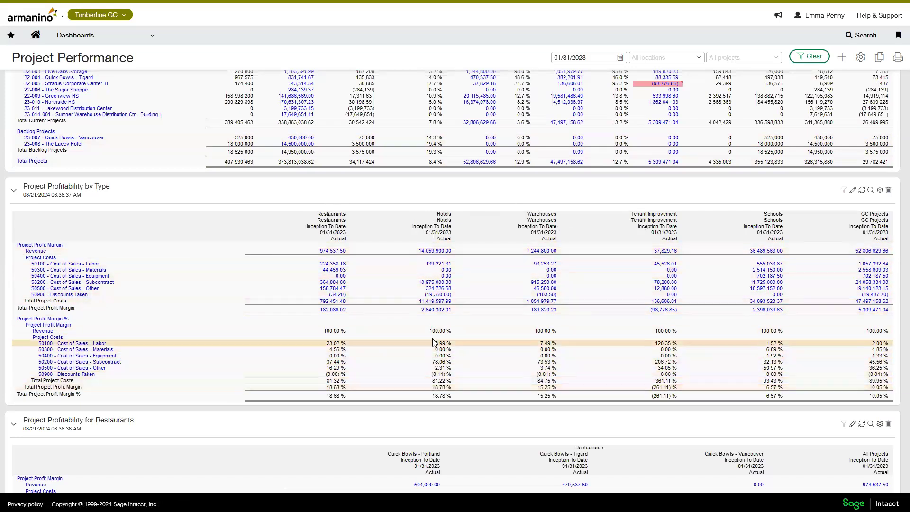
{"action": "scroll", "coordinate": [616, 265], "scroll_direction": "down", "scroll_amount": 4}
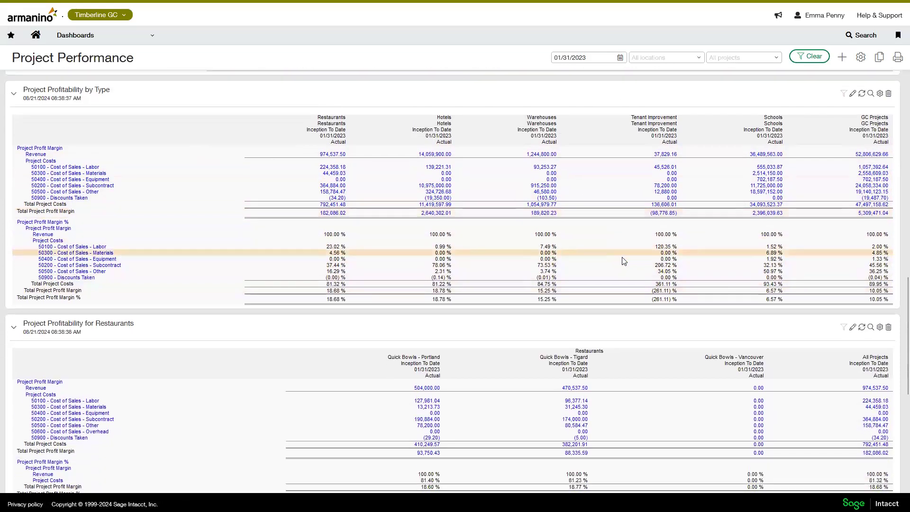
{"action": "scroll", "coordinate": [624, 260], "scroll_direction": "down", "scroll_amount": 1}
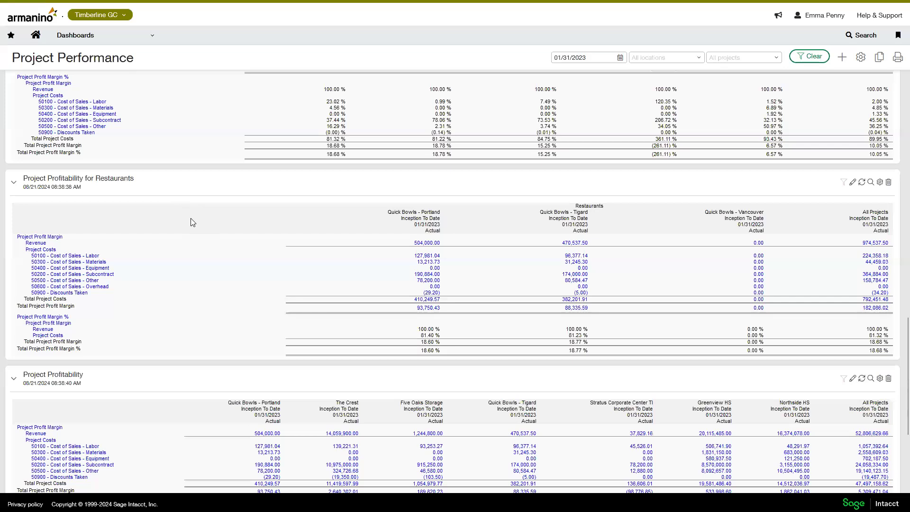
{"action": "scroll", "coordinate": [317, 223], "scroll_direction": "up", "scroll_amount": 4}
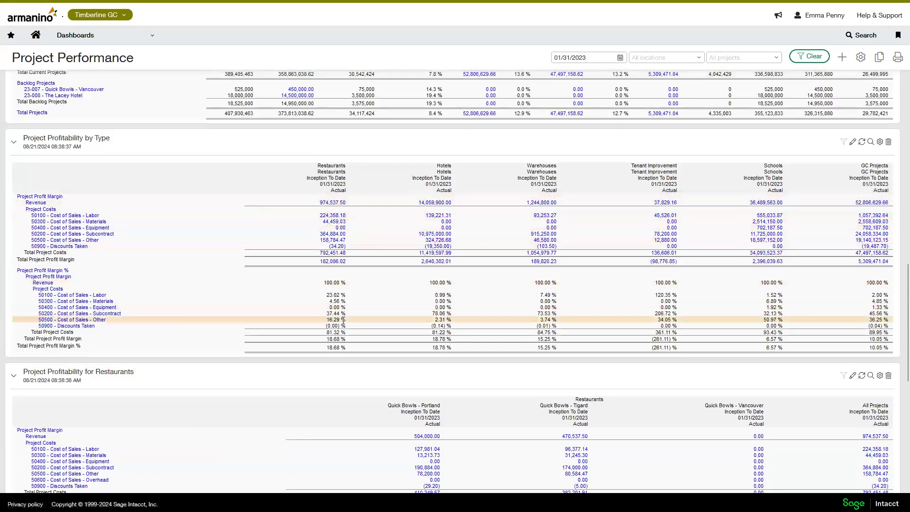
{"action": "scroll", "coordinate": [348, 313], "scroll_direction": "down", "scroll_amount": 2}
{"action": "scroll", "coordinate": [355, 303], "scroll_direction": "up", "scroll_amount": 3}
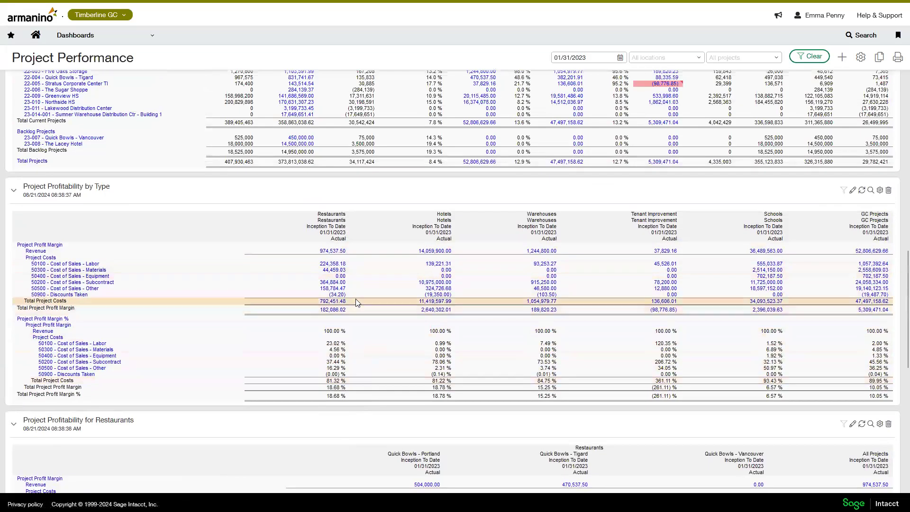
{"action": "scroll", "coordinate": [355, 301], "scroll_direction": "down", "scroll_amount": 5}
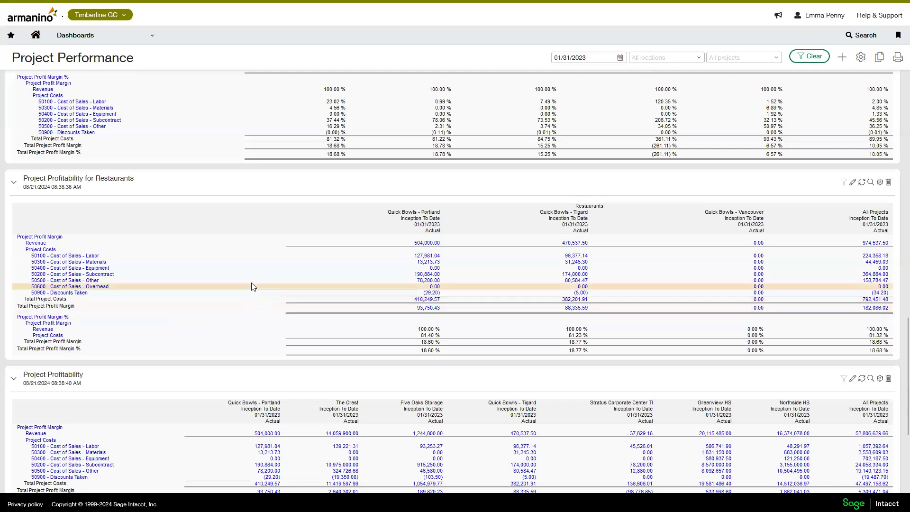
{"action": "scroll", "coordinate": [275, 255], "scroll_direction": "down", "scroll_amount": 3}
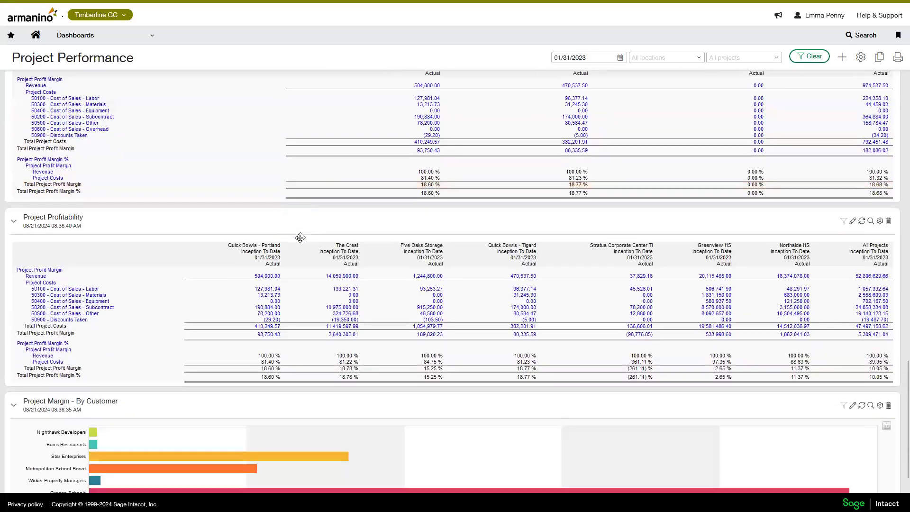
Step: Show the data behind the Project Margin - By Customer chart and return it to the graph view
{"action": "scroll", "coordinate": [300, 238], "scroll_direction": "down", "scroll_amount": 1}
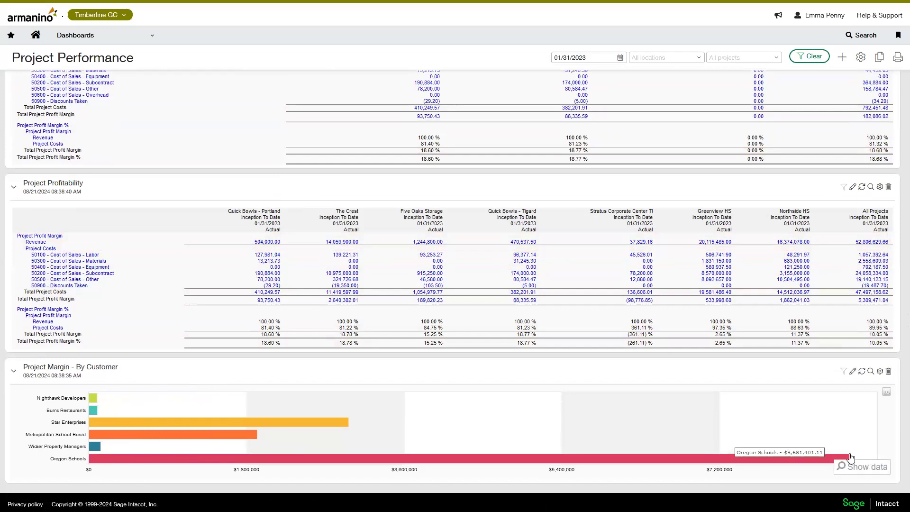
{"action": "left_click", "coordinate": [870, 471]}
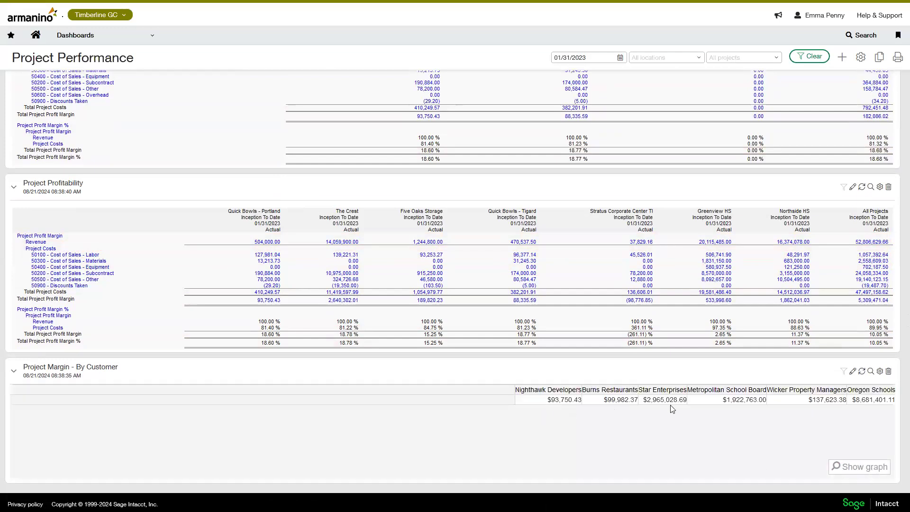
{"action": "left_click", "coordinate": [855, 467]}
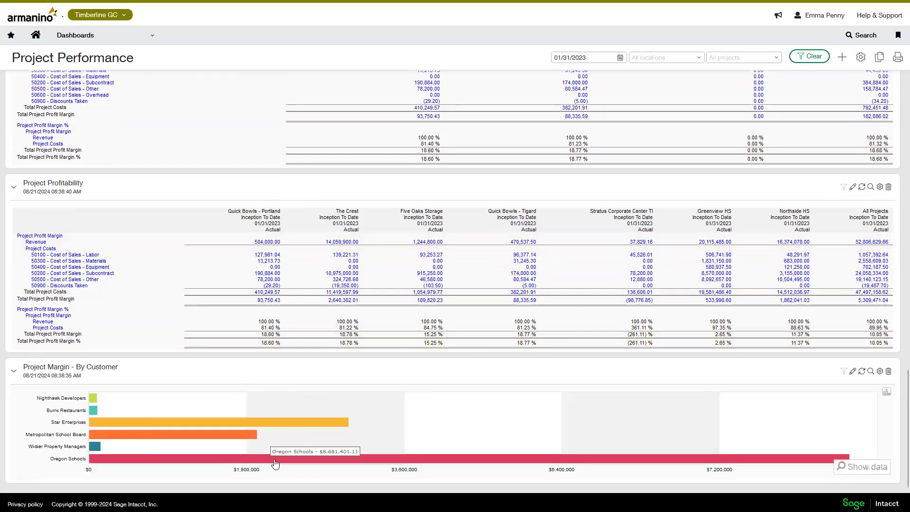
Step: Drill into the Oregon Schools margin in a maximized report window and open the general ledger detail behind its Construction Income
{"action": "left_click", "coordinate": [322, 458]}
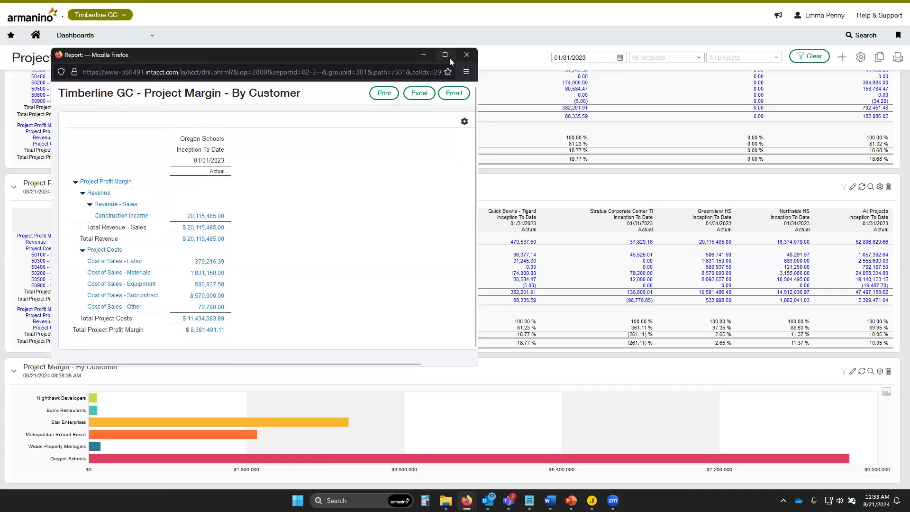
{"action": "left_click", "coordinate": [447, 56]}
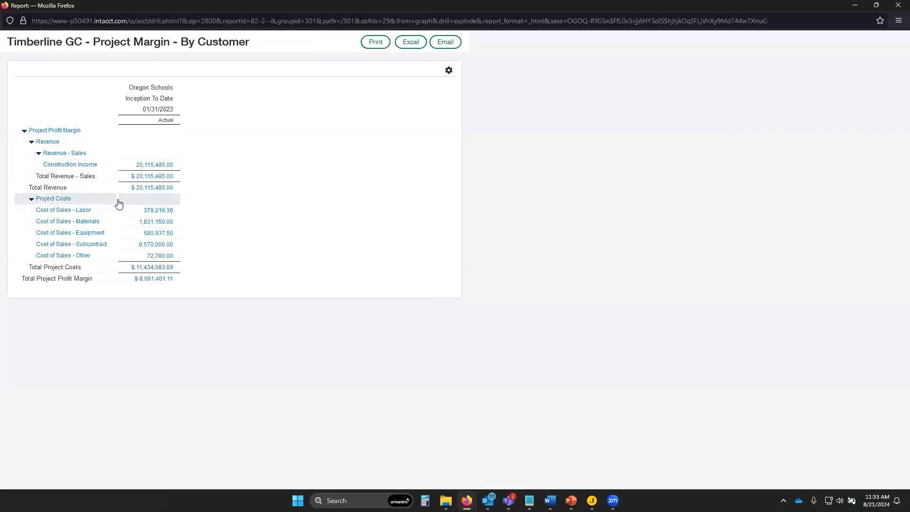
{"action": "left_click", "coordinate": [149, 165]}
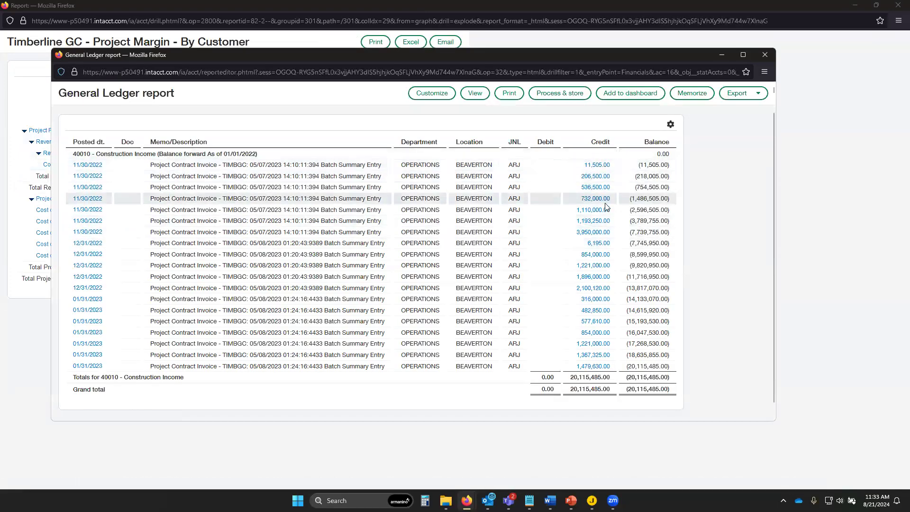
Step: Open the journal entry behind the 3,950,000.00 credit and drill into the invoice for its 3,555,000.00 Accounts Receivable line
{"action": "left_click", "coordinate": [584, 232]}
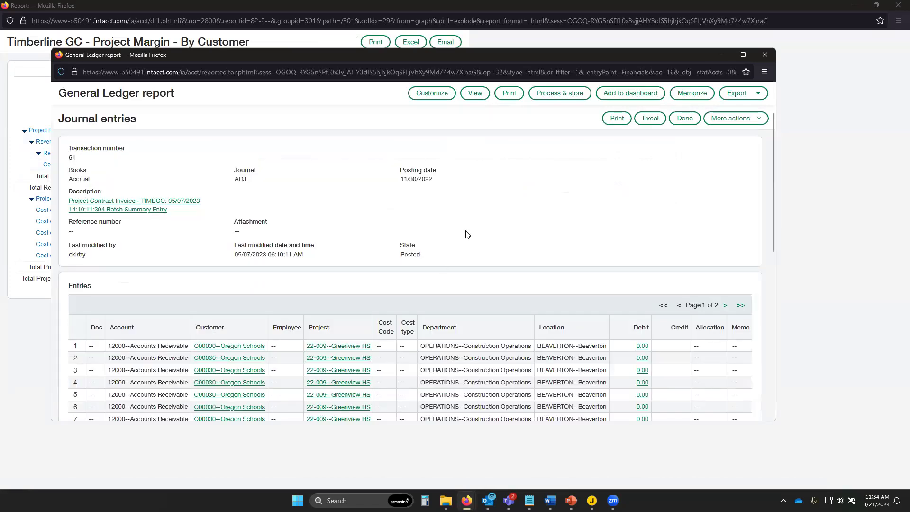
{"action": "scroll", "coordinate": [630, 360], "scroll_direction": "down", "scroll_amount": 2}
{"action": "scroll", "coordinate": [616, 326], "scroll_direction": "up", "scroll_amount": 2}
{"action": "scroll", "coordinate": [617, 332], "scroll_direction": "down", "scroll_amount": 1}
{"action": "scroll", "coordinate": [630, 345], "scroll_direction": "down", "scroll_amount": 5}
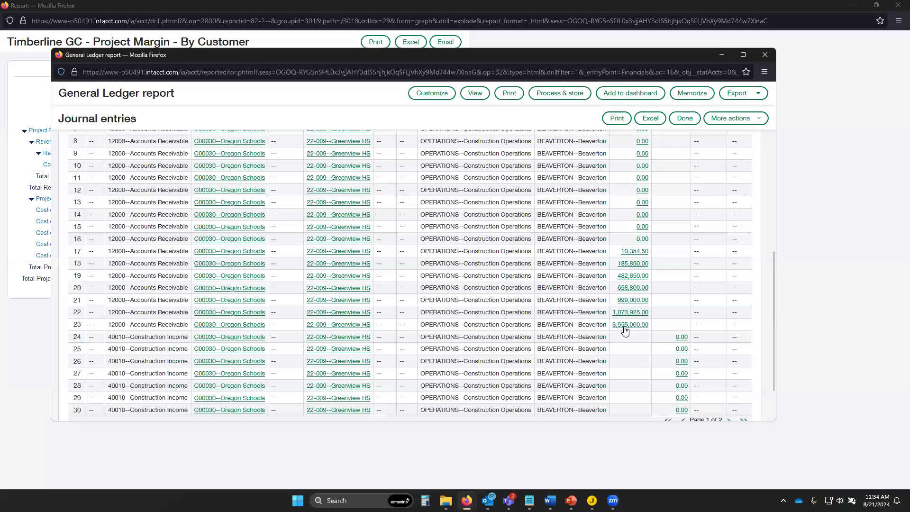
{"action": "left_click", "coordinate": [621, 325]}
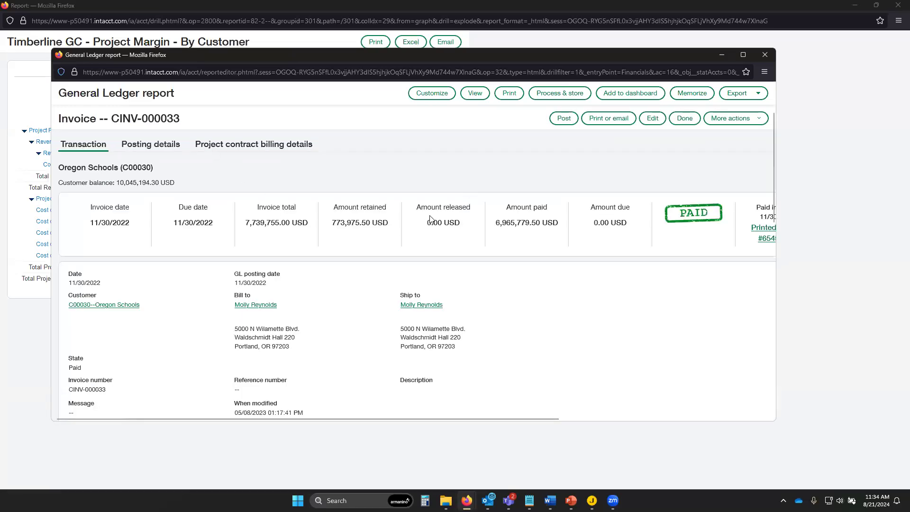
Step: Review the Oregon Schools invoice in a maximized window and display its project contract billing details
{"action": "scroll", "coordinate": [430, 218], "scroll_direction": "down", "scroll_amount": 4}
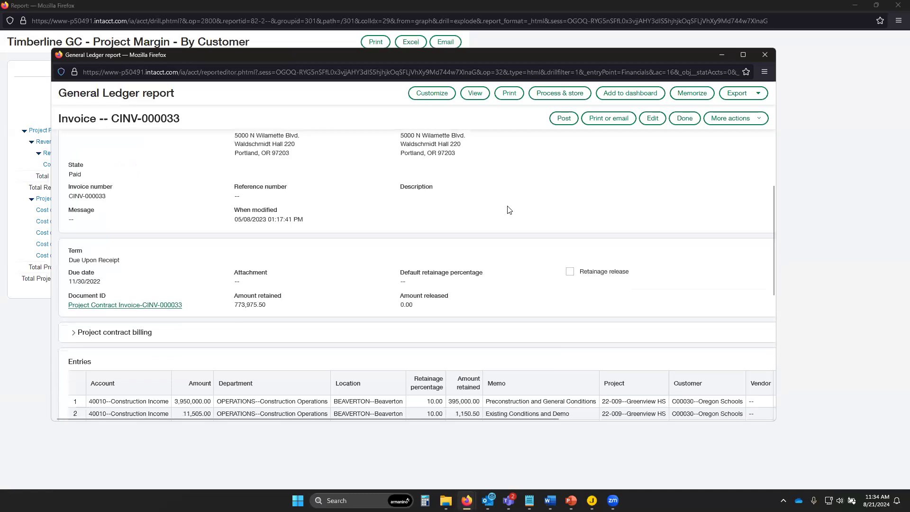
{"action": "scroll", "coordinate": [513, 210], "scroll_direction": "up", "scroll_amount": 4}
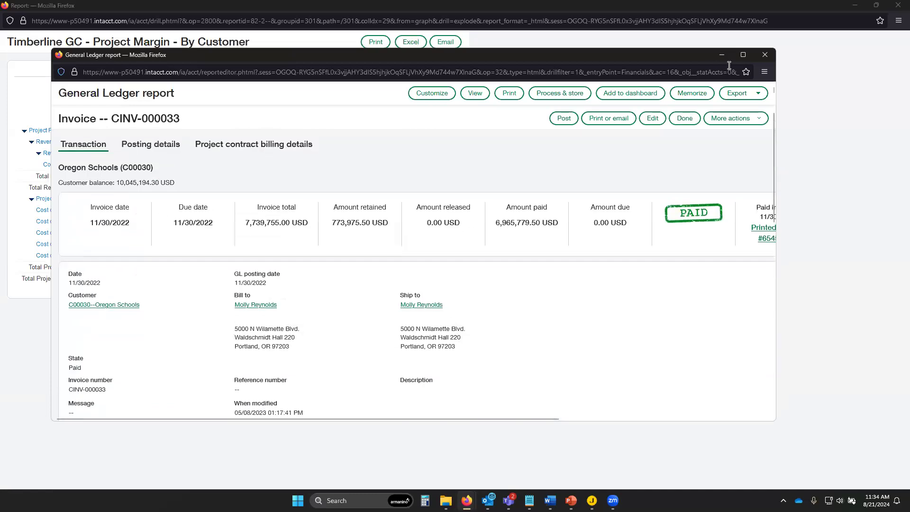
{"action": "left_click", "coordinate": [741, 56]}
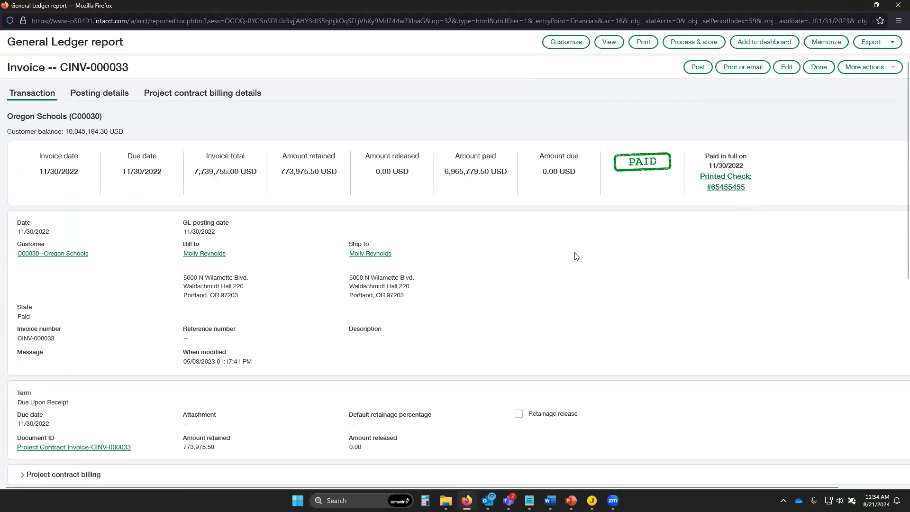
{"action": "scroll", "coordinate": [577, 256], "scroll_direction": "down", "scroll_amount": 1}
{"action": "scroll", "coordinate": [579, 257], "scroll_direction": "up", "scroll_amount": 1}
{"action": "left_click", "coordinate": [191, 95]}
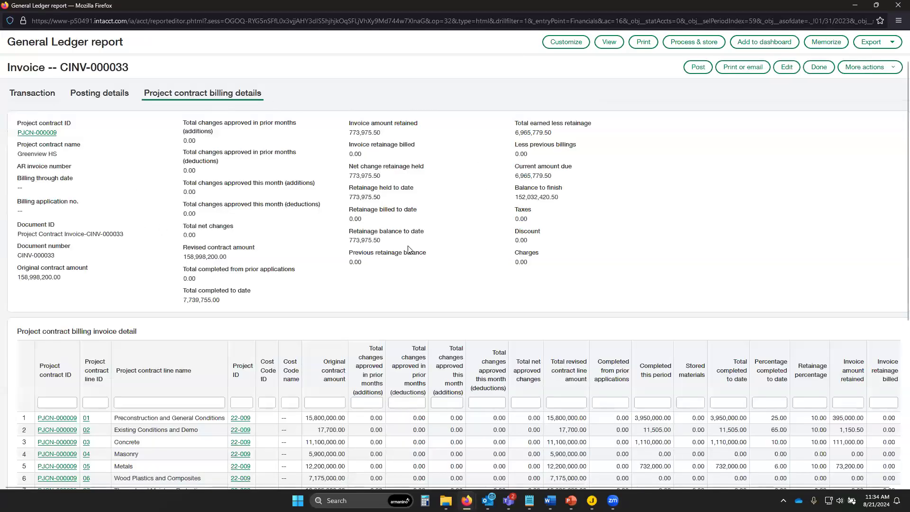
Step: Review the Oregon Schools invoice's contract billing lines and its transaction summary with the Construction Income entries
{"action": "scroll", "coordinate": [458, 278], "scroll_direction": "down", "scroll_amount": 2}
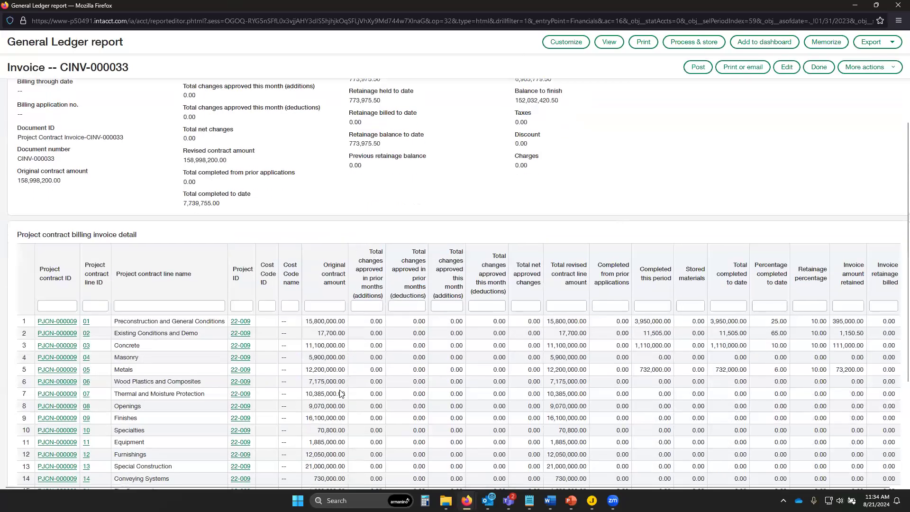
{"action": "scroll", "coordinate": [327, 272], "scroll_direction": "up", "scroll_amount": 2}
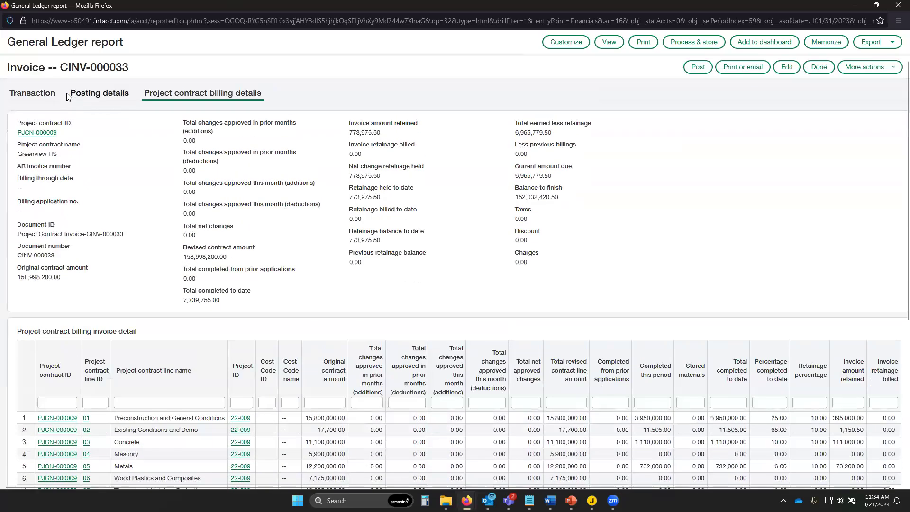
{"action": "left_click", "coordinate": [46, 98]}
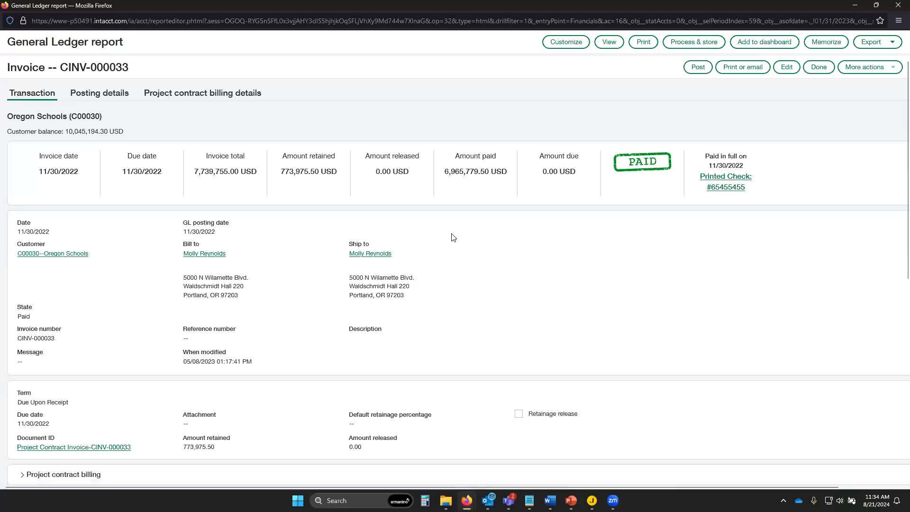
{"action": "scroll", "coordinate": [447, 228], "scroll_direction": "down", "scroll_amount": 7}
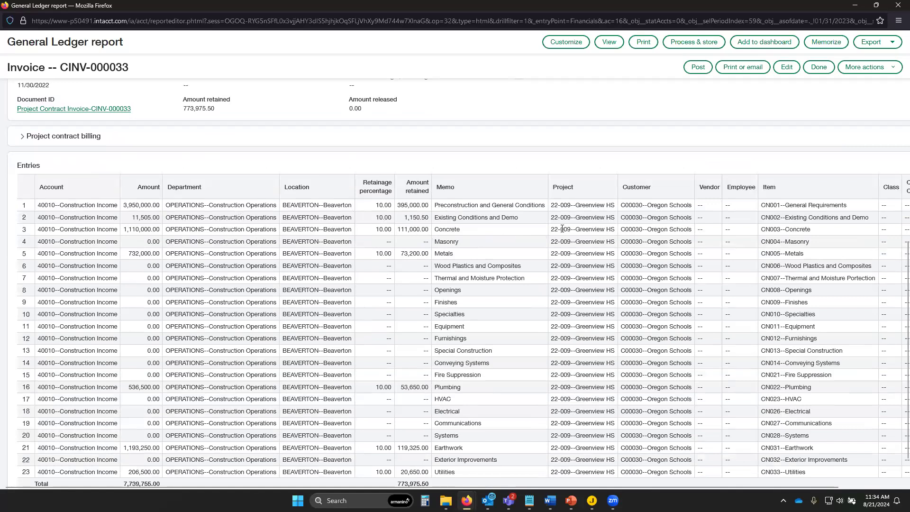
{"action": "scroll", "coordinate": [170, 232], "scroll_direction": "up", "scroll_amount": 3}
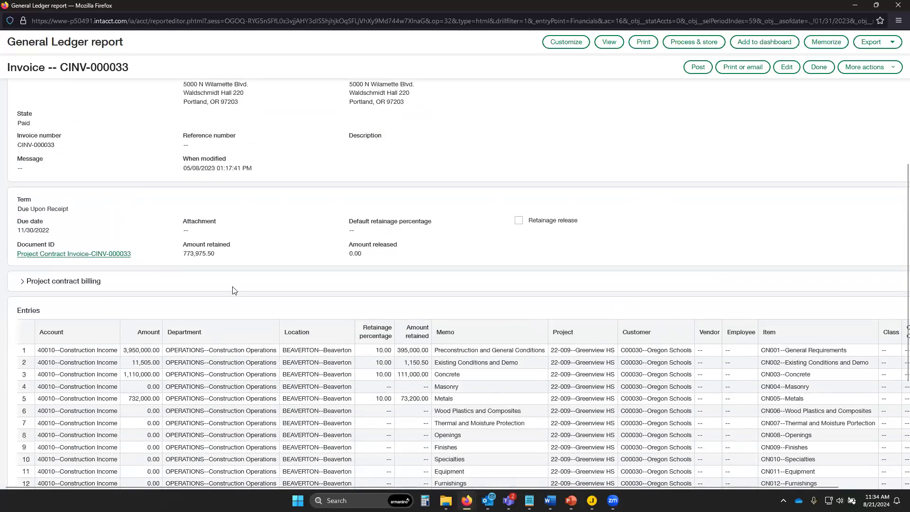
Step: Open the source project contract invoice in a maximized window and review its header, project contract billing section and entries
{"action": "left_click", "coordinate": [80, 256]}
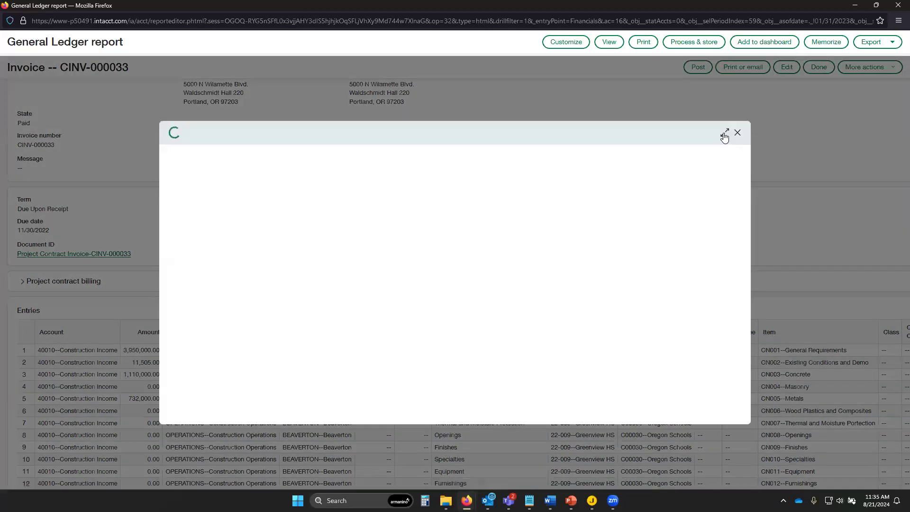
{"action": "left_click", "coordinate": [725, 135]}
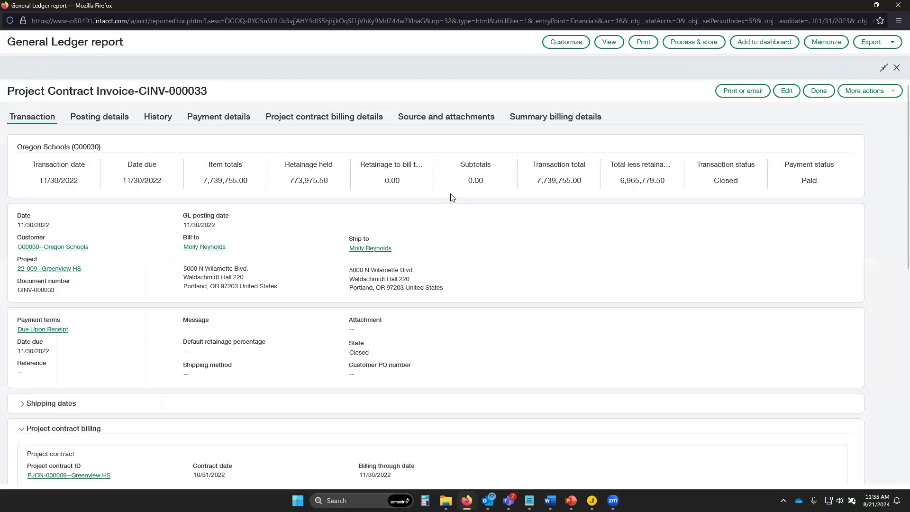
{"action": "scroll", "coordinate": [477, 213], "scroll_direction": "down", "scroll_amount": 7}
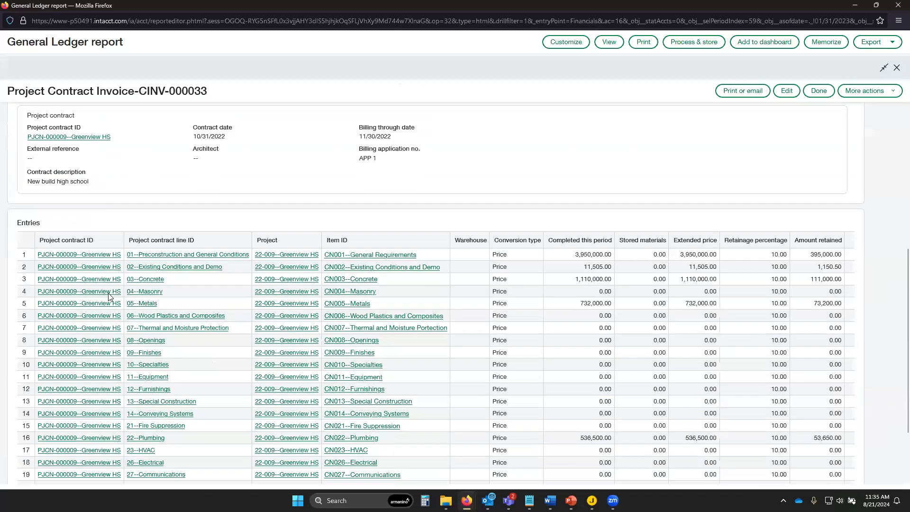
{"action": "scroll", "coordinate": [467, 252], "scroll_direction": "up", "scroll_amount": 7}
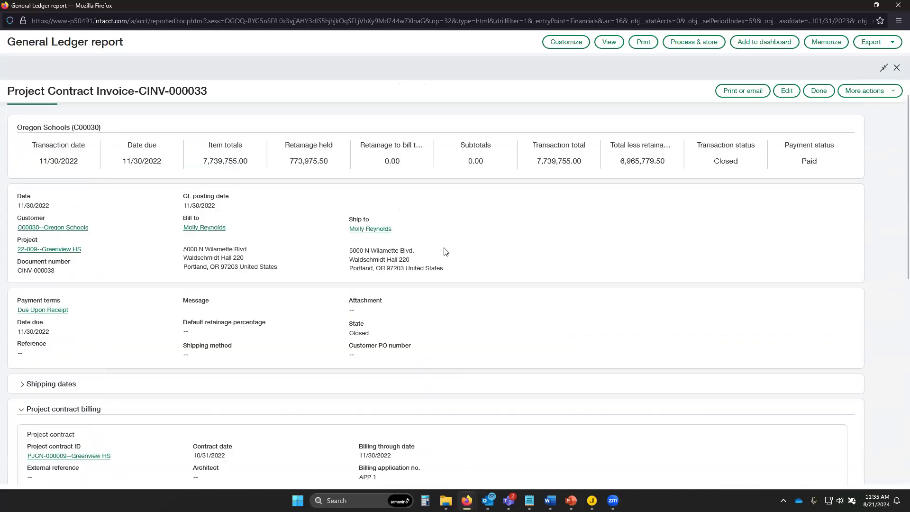
{"action": "scroll", "coordinate": [444, 249], "scroll_direction": "up", "scroll_amount": 1}
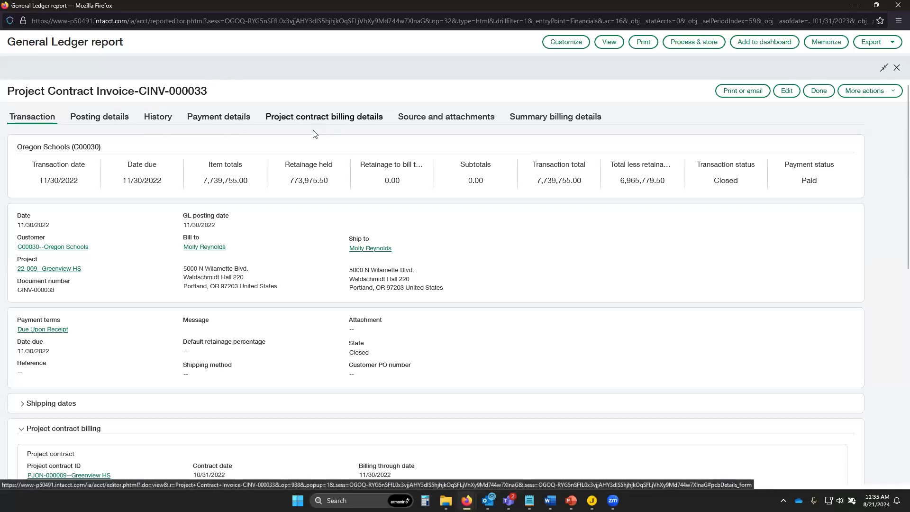
Step: Show the contract invoice's source documents and attachments and its summary billing details, and return to the transaction view
{"action": "left_click", "coordinate": [447, 120]}
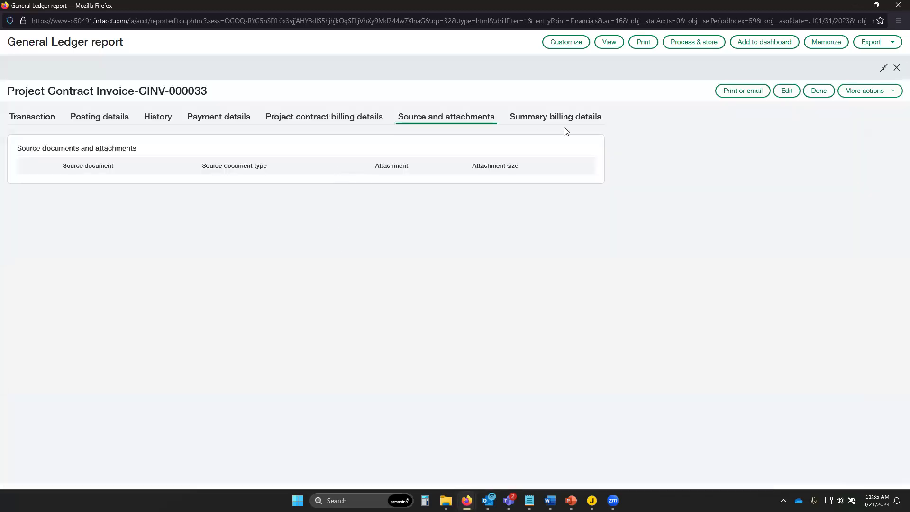
{"action": "left_click", "coordinate": [557, 118]}
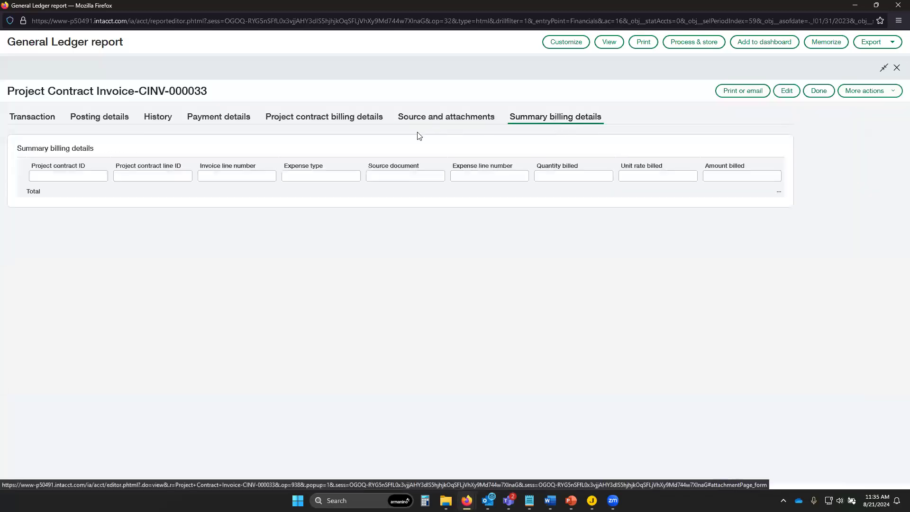
{"action": "left_click", "coordinate": [29, 114]}
Step: Close the contract invoice, the invoice and both drill-down report windows, and return to the summary cards on the Project Performance dashboard
{"action": "left_click", "coordinate": [896, 69]}
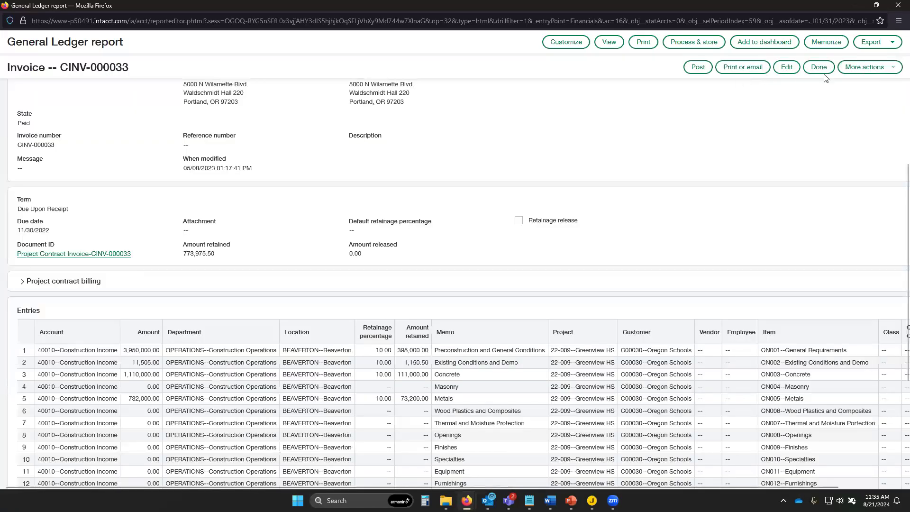
{"action": "left_click", "coordinate": [819, 71]}
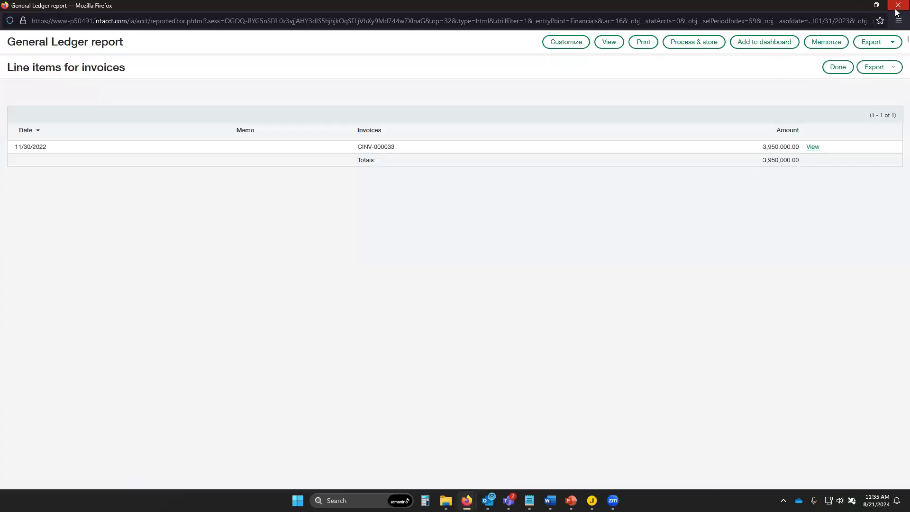
{"action": "left_click", "coordinate": [897, 5]}
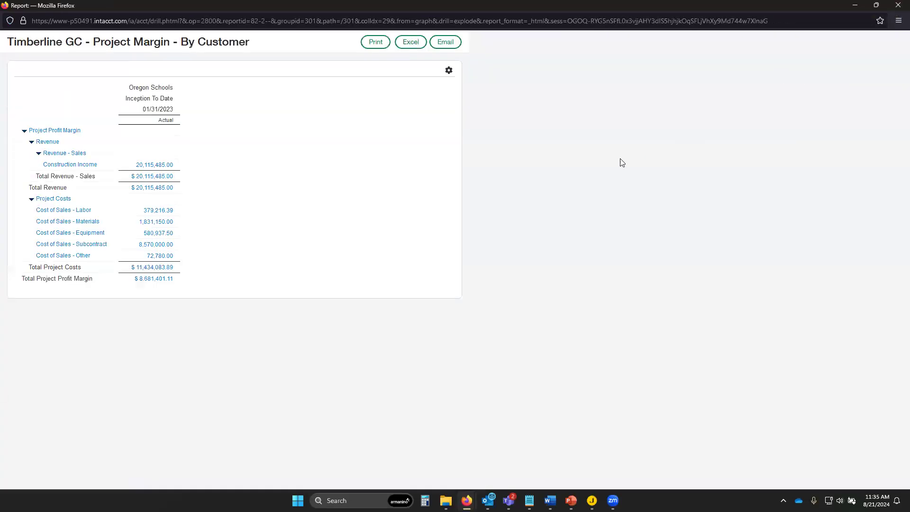
{"action": "left_click", "coordinate": [897, 4]}
{"action": "scroll", "coordinate": [231, 234], "scroll_direction": "up", "scroll_amount": 9}
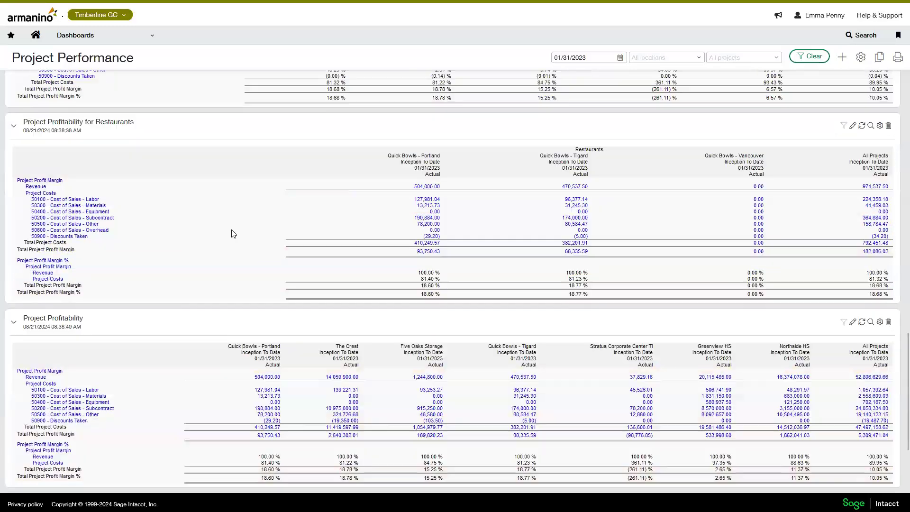
{"action": "scroll", "coordinate": [306, 226], "scroll_direction": "up", "scroll_amount": 10}
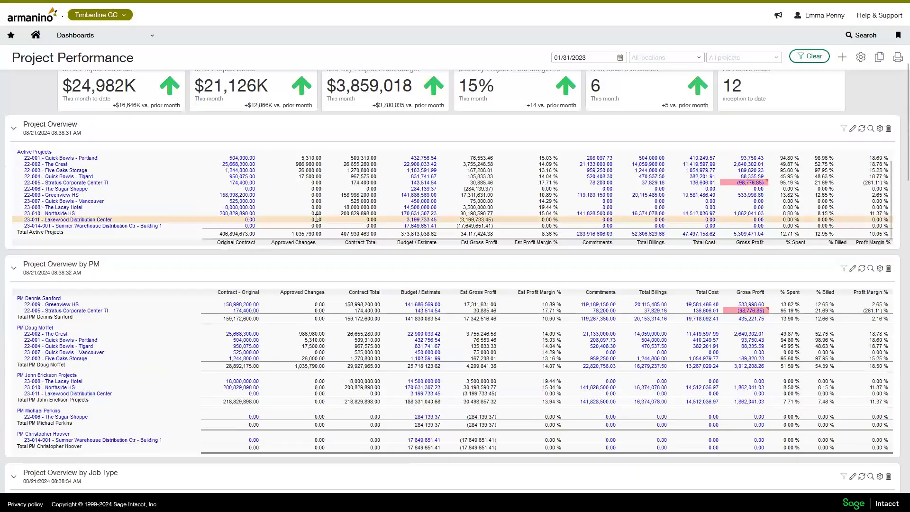
{"action": "scroll", "coordinate": [316, 219], "scroll_direction": "up", "scroll_amount": 2}
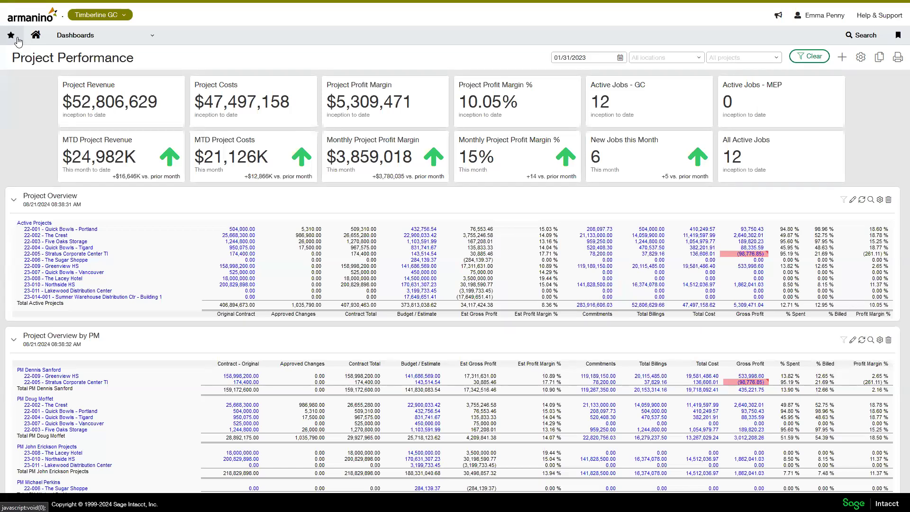
Step: Open the report library of Interactive Custom Reports and browse all five pages of available reports
{"action": "left_click", "coordinate": [17, 39]}
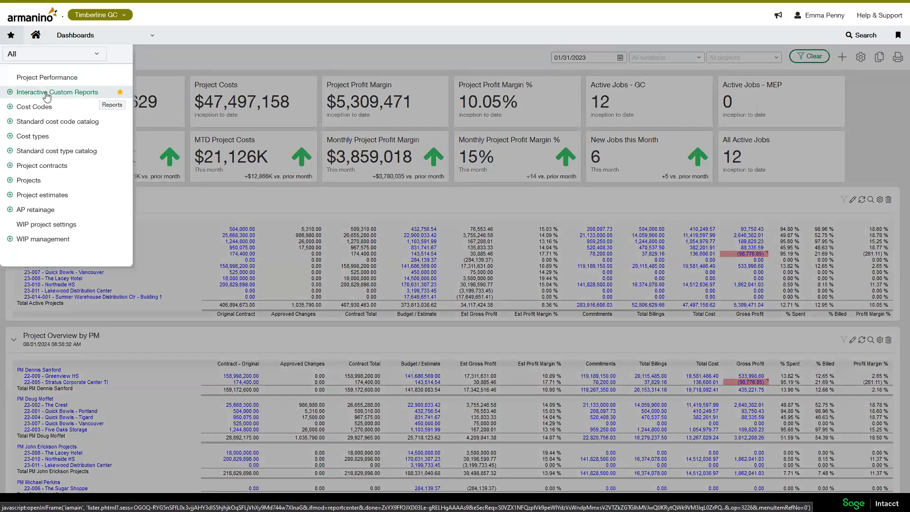
{"action": "left_click", "coordinate": [46, 94]}
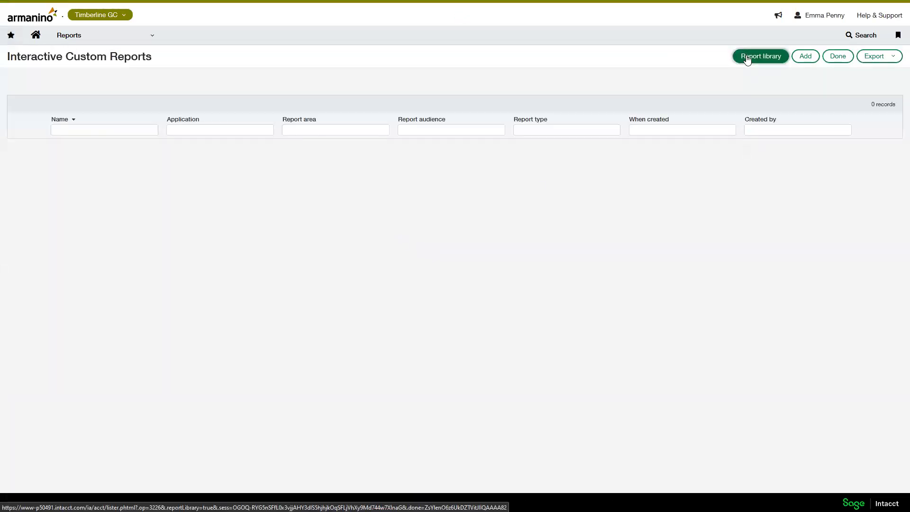
{"action": "left_click", "coordinate": [746, 58]}
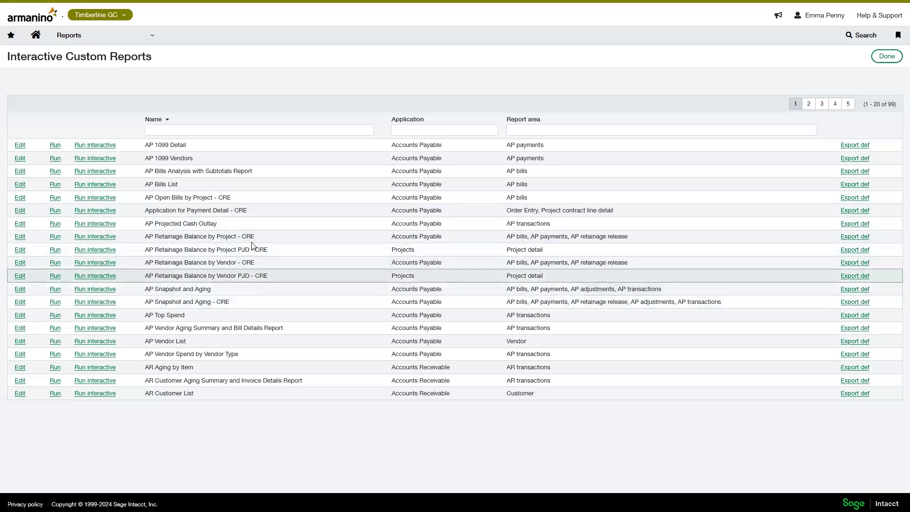
{"action": "left_click", "coordinate": [807, 104]}
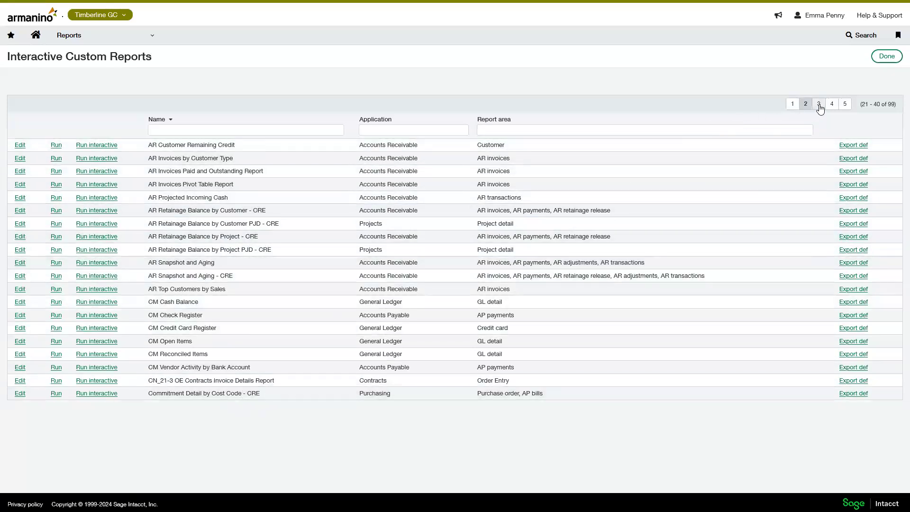
{"action": "left_click", "coordinate": [818, 104]}
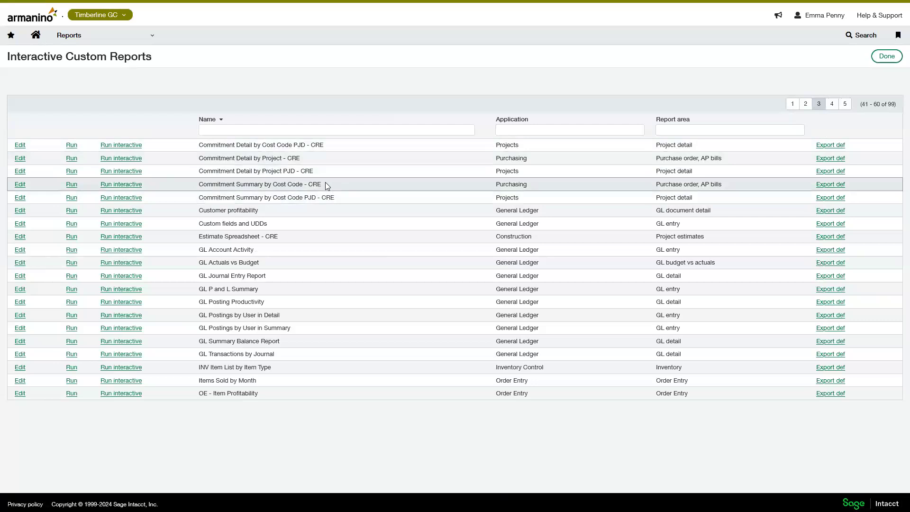
{"action": "left_click", "coordinate": [831, 106]}
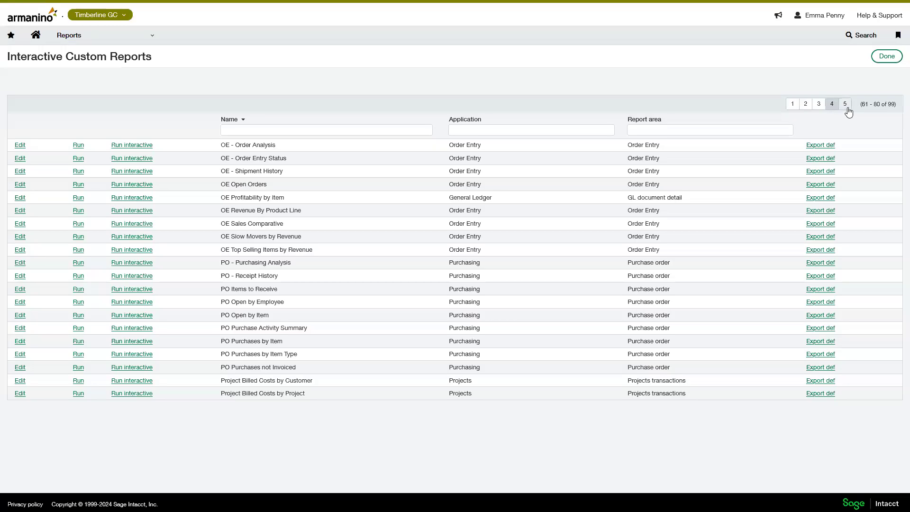
{"action": "left_click", "coordinate": [845, 106]}
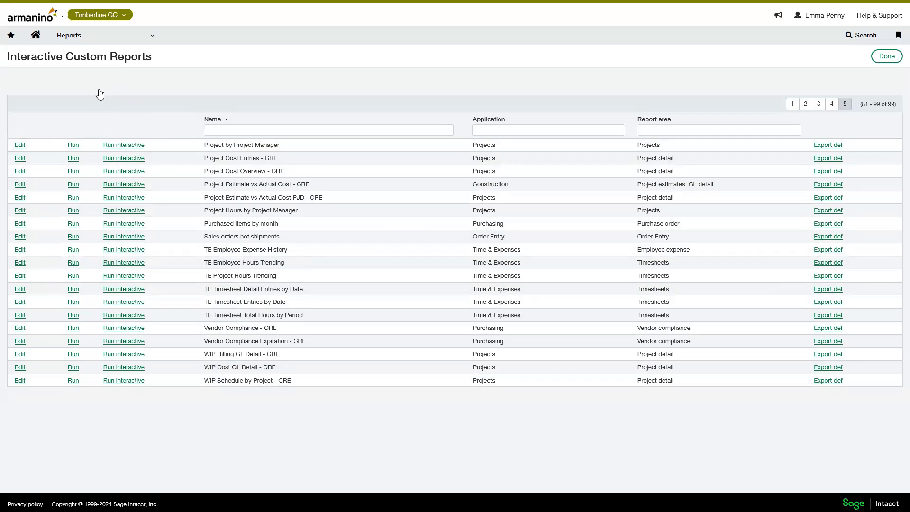
Step: View the Projects list, and browse the first three pages of the Cost Codes list
{"action": "left_click", "coordinate": [11, 35]}
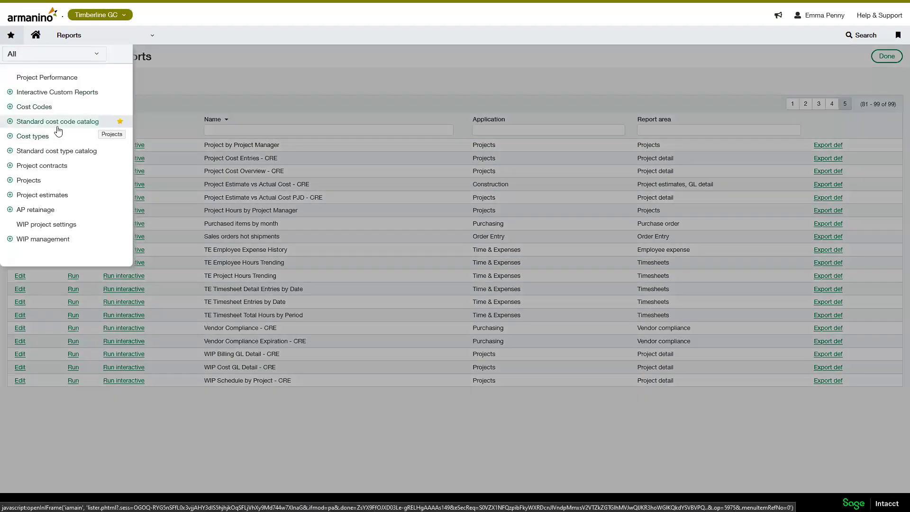
{"action": "left_click", "coordinate": [49, 180]}
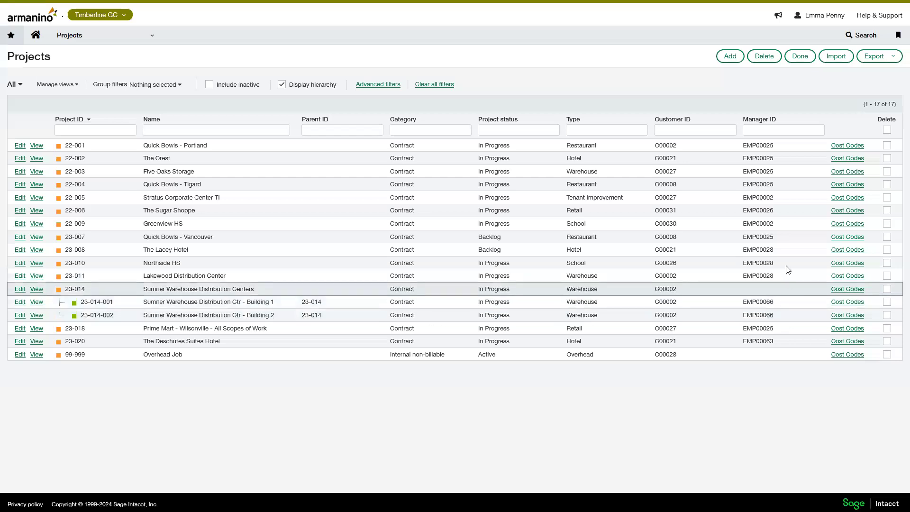
{"action": "left_click", "coordinate": [12, 37]}
{"action": "left_click", "coordinate": [45, 107]}
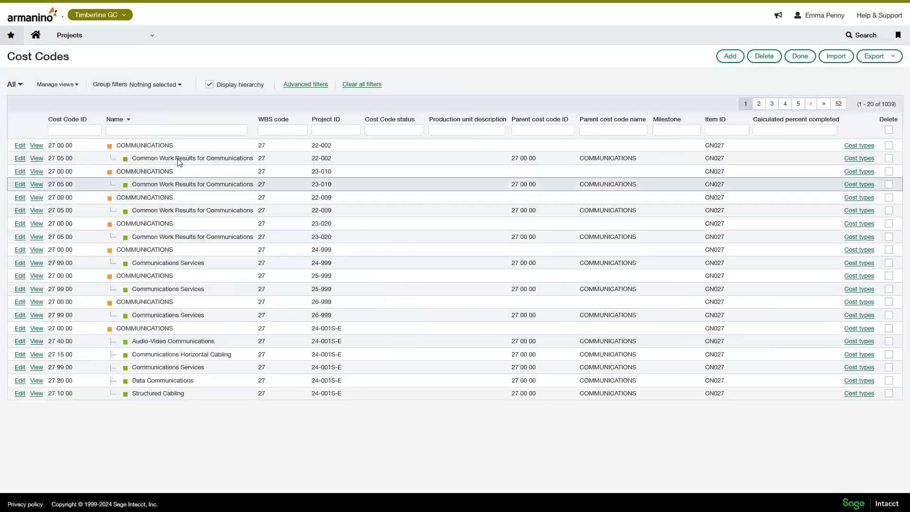
{"action": "left_click", "coordinate": [757, 105]}
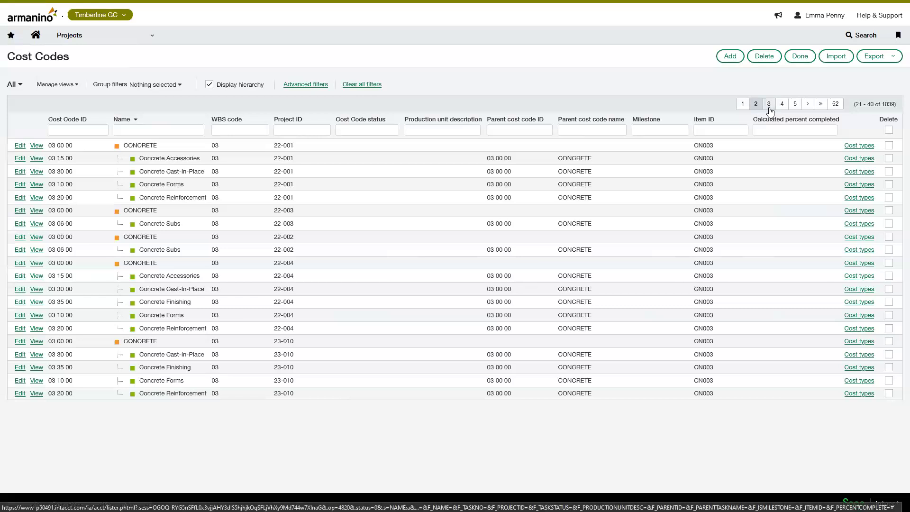
{"action": "left_click", "coordinate": [768, 105]}
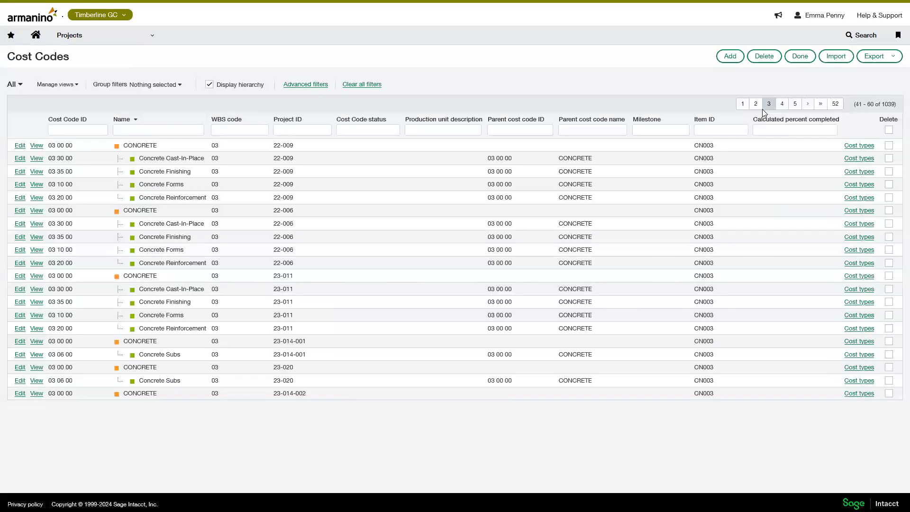
{"action": "left_click", "coordinate": [757, 129]}
Step: Open the Standard cost code catalog from the favorites and browse its first three pages
{"action": "left_click", "coordinate": [11, 35]}
{"action": "left_click", "coordinate": [57, 121]}
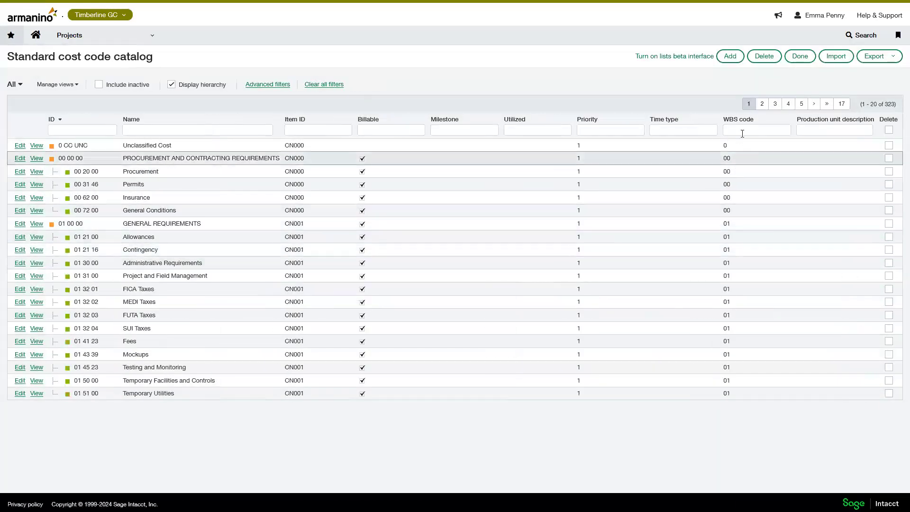
{"action": "left_click", "coordinate": [762, 103]}
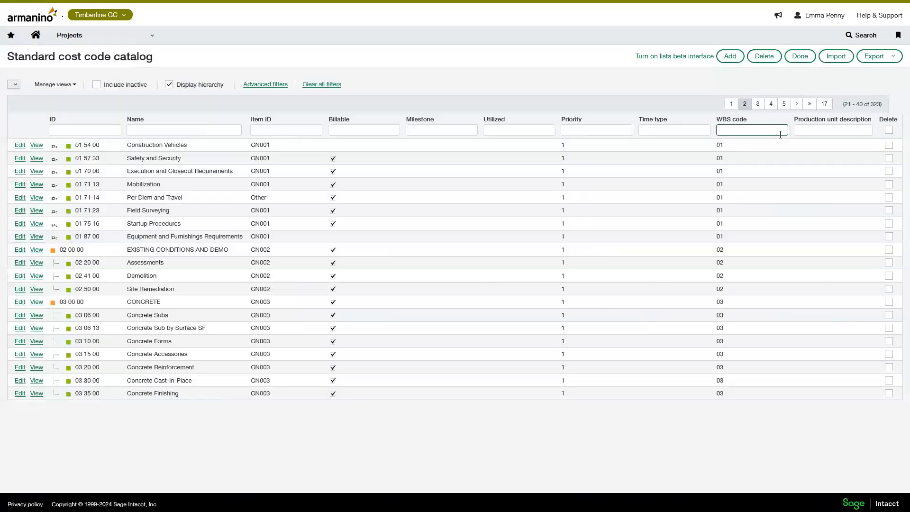
{"action": "left_click", "coordinate": [771, 104]}
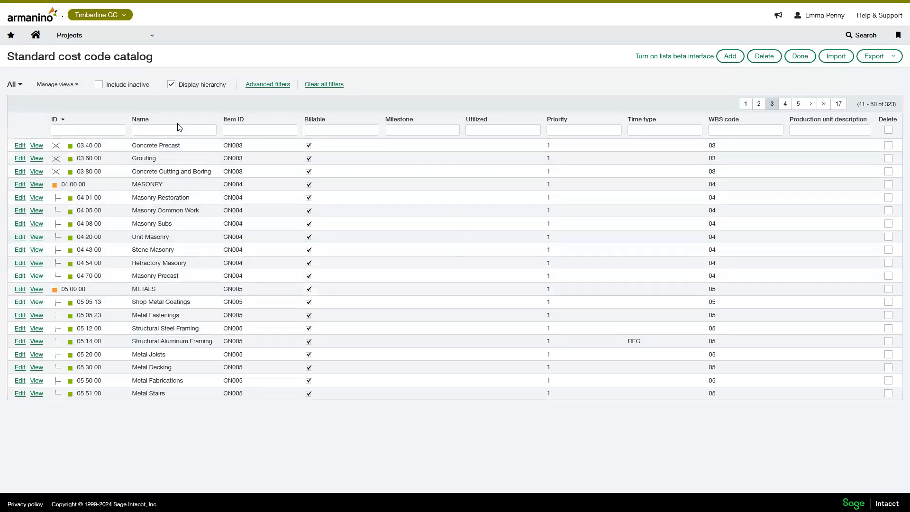
Step: View the Cost types list, and open the Standard cost type catalog from the favorites
{"action": "left_click", "coordinate": [12, 36]}
{"action": "left_click", "coordinate": [44, 136]}
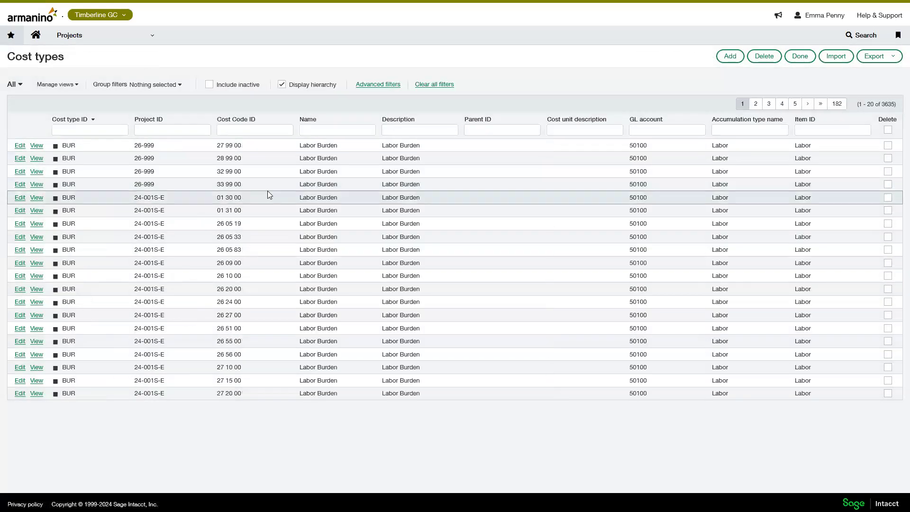
{"action": "left_click", "coordinate": [10, 39]}
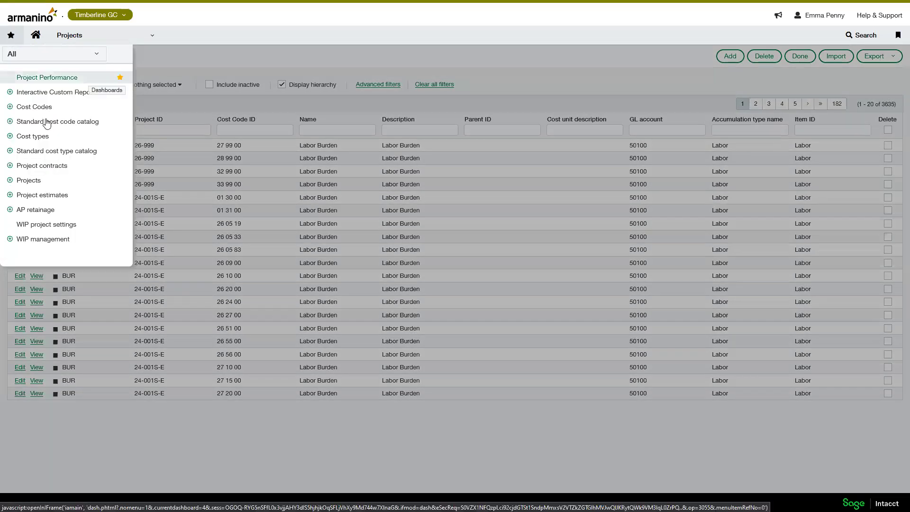
{"action": "left_click", "coordinate": [49, 151]}
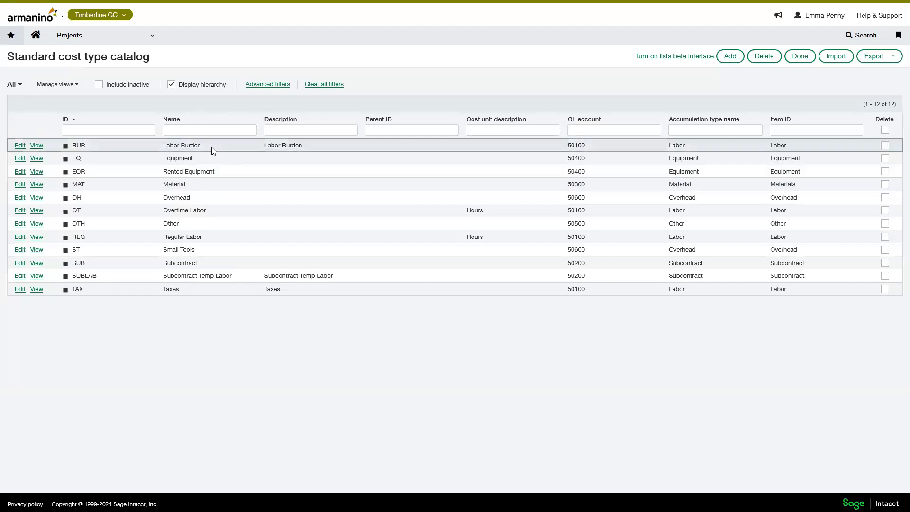
Step: Open the Quick Bowls-Tigard contract for editing from the Project contracts list and review its contract information, including the Exclude from WIP reporting option
{"action": "left_click", "coordinate": [12, 37]}
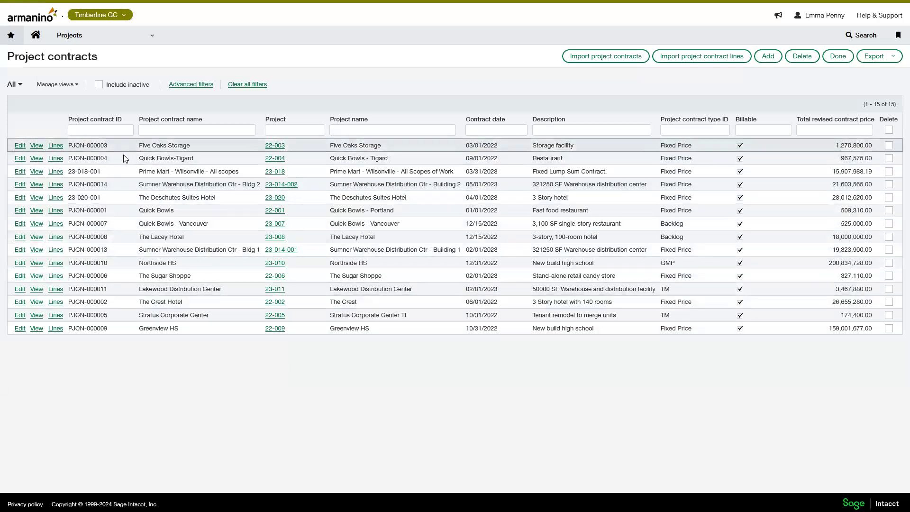
{"action": "left_click", "coordinate": [20, 159]}
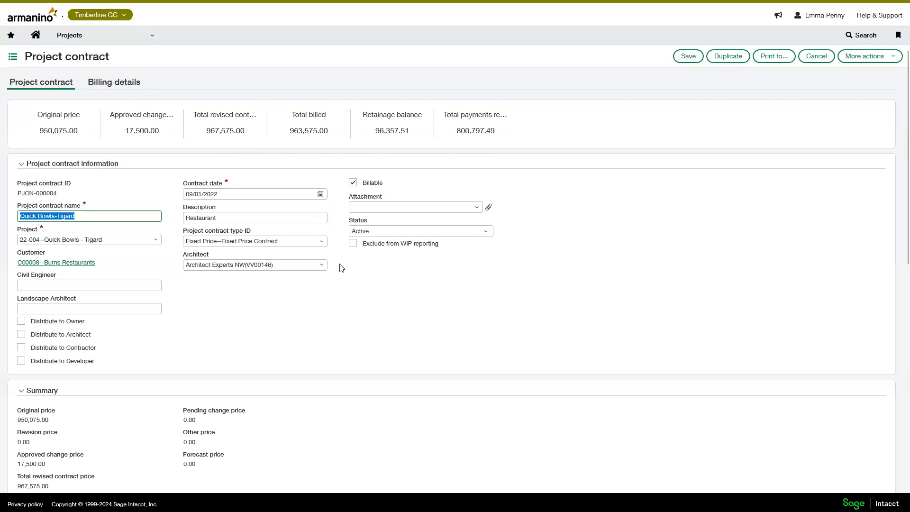
{"action": "scroll", "coordinate": [331, 310], "scroll_direction": "down", "scroll_amount": 1}
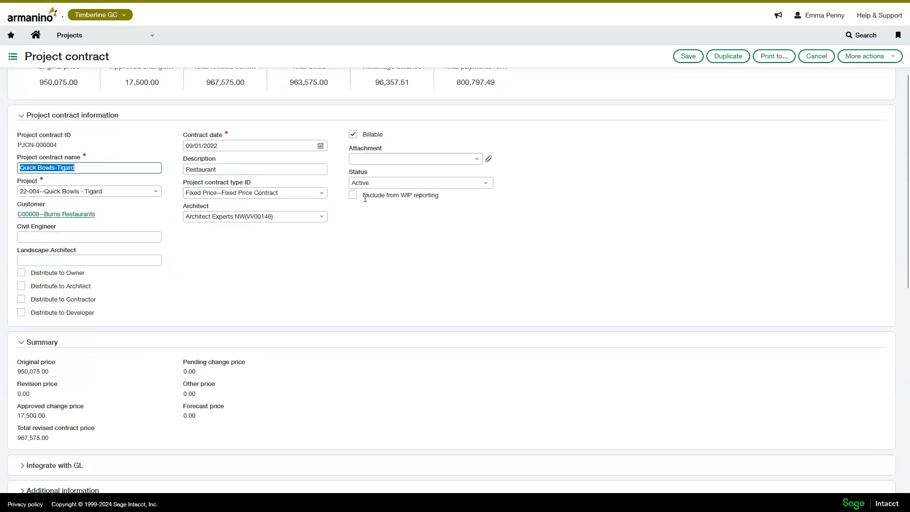
{"action": "left_click_drag", "start_coordinate": [382, 195], "coordinate": [439, 196]}
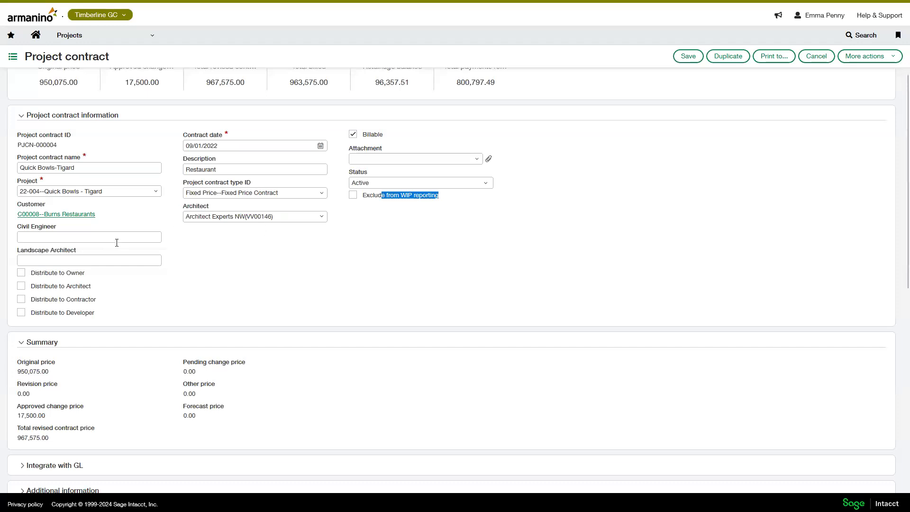
{"action": "scroll", "coordinate": [308, 227], "scroll_direction": "down", "scroll_amount": 3}
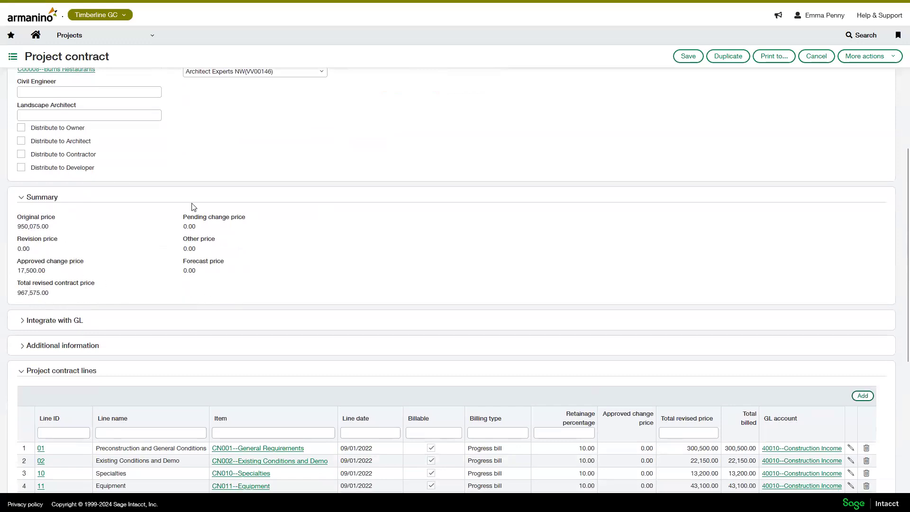
Step: Expand the contract's Integrate with GL section and review the GL budget ID fields and the available Posting period options
{"action": "scroll", "coordinate": [344, 274], "scroll_direction": "down", "scroll_amount": 2}
{"action": "left_click", "coordinate": [24, 224]}
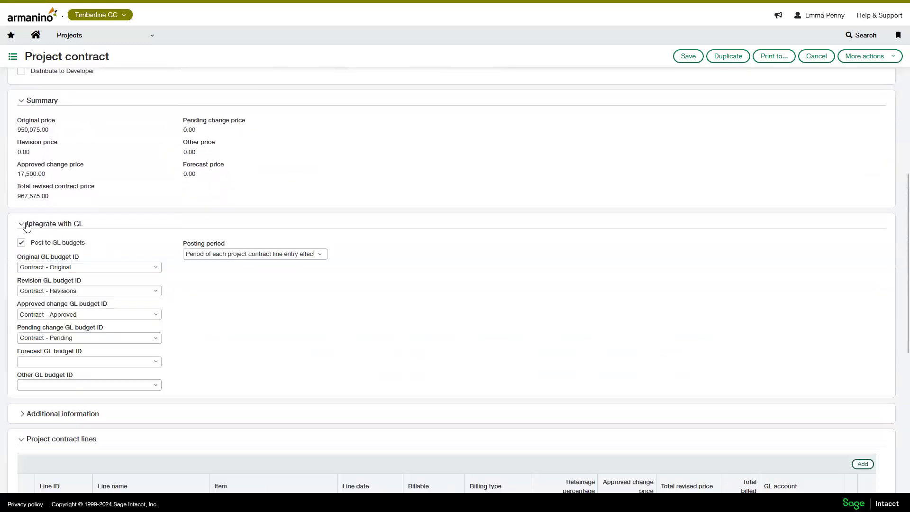
{"action": "scroll", "coordinate": [326, 305], "scroll_direction": "down", "scroll_amount": 3}
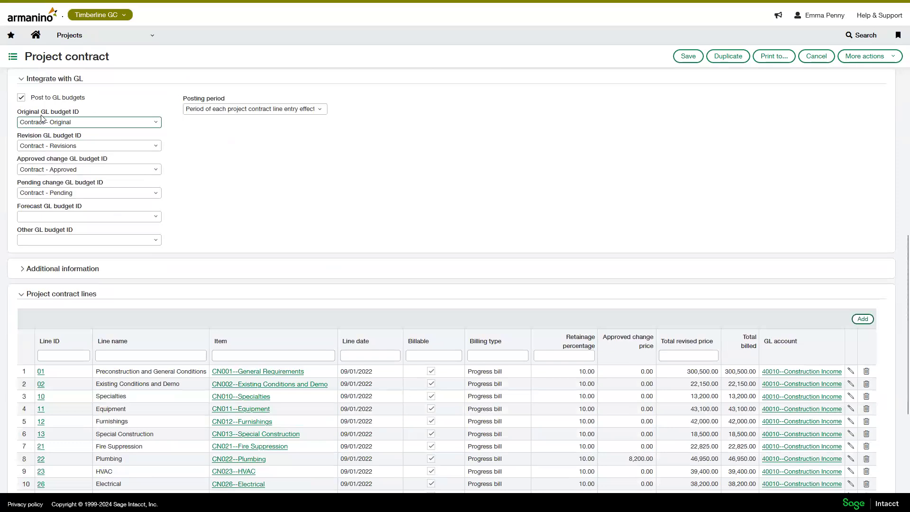
{"action": "left_click_drag", "start_coordinate": [31, 112], "coordinate": [78, 112]}
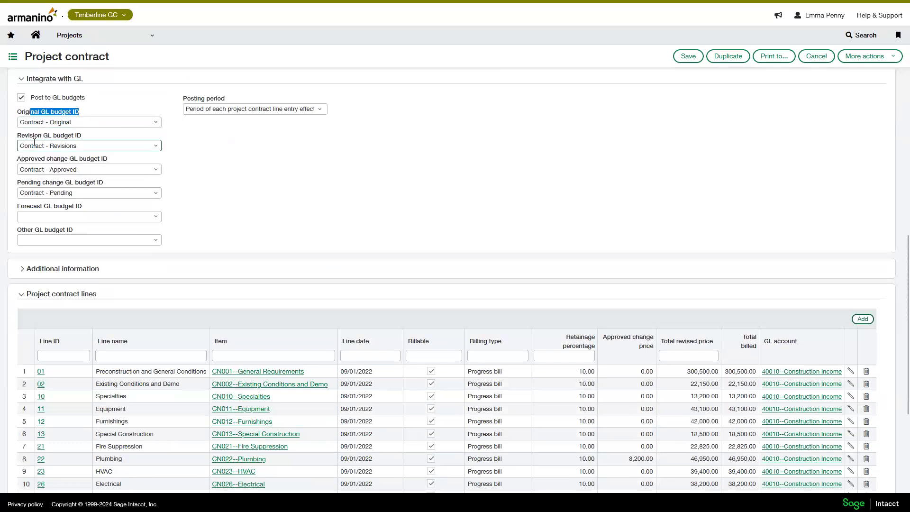
{"action": "left_click_drag", "start_coordinate": [21, 136], "coordinate": [61, 159]}
{"action": "left_click_drag", "start_coordinate": [25, 184], "coordinate": [58, 206]}
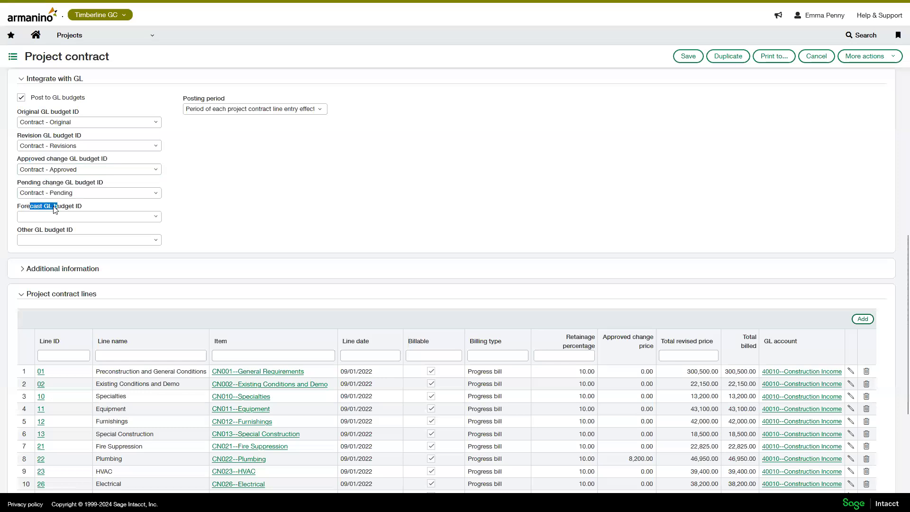
{"action": "left_click_drag", "start_coordinate": [25, 233], "coordinate": [63, 237]}
{"action": "left_click", "coordinate": [222, 204]}
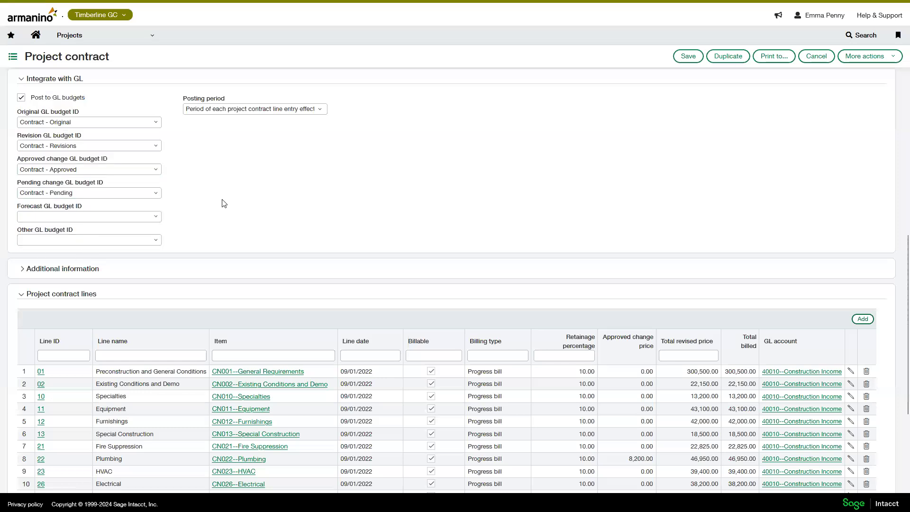
{"action": "left_click", "coordinate": [319, 110]}
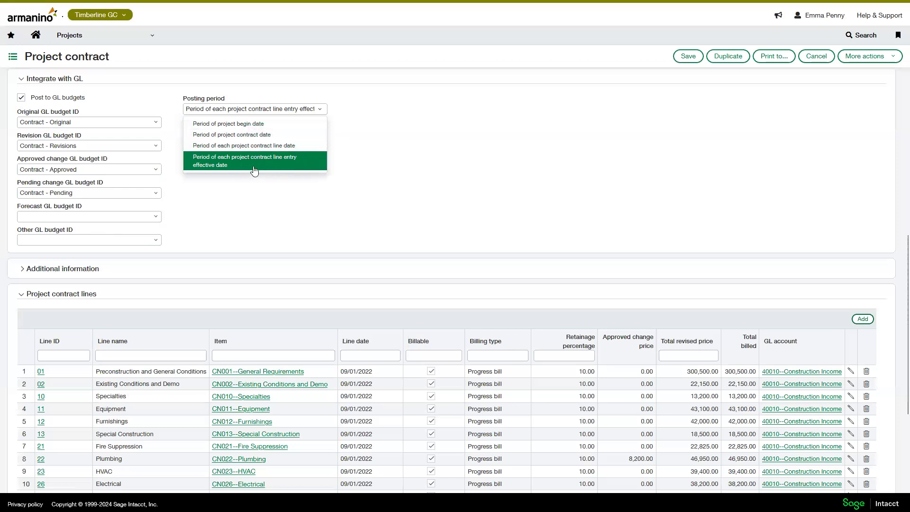
{"action": "left_click", "coordinate": [400, 201]}
Step: Open the Plumbing line from the project contract lines, examine its summary, dimensions, entries and linked change requests, and close it without saving
{"action": "scroll", "coordinate": [415, 203], "scroll_direction": "down", "scroll_amount": 2}
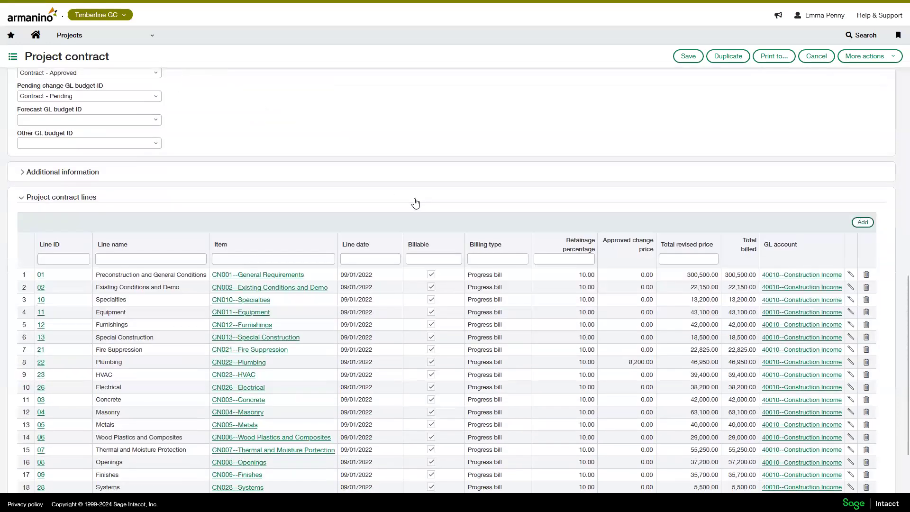
{"action": "scroll", "coordinate": [416, 202], "scroll_direction": "down", "scroll_amount": 2}
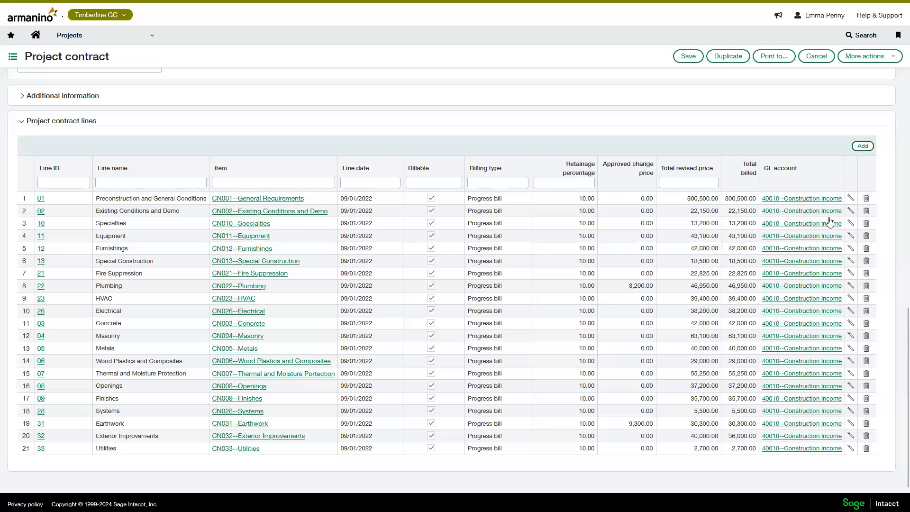
{"action": "left_click", "coordinate": [850, 285]}
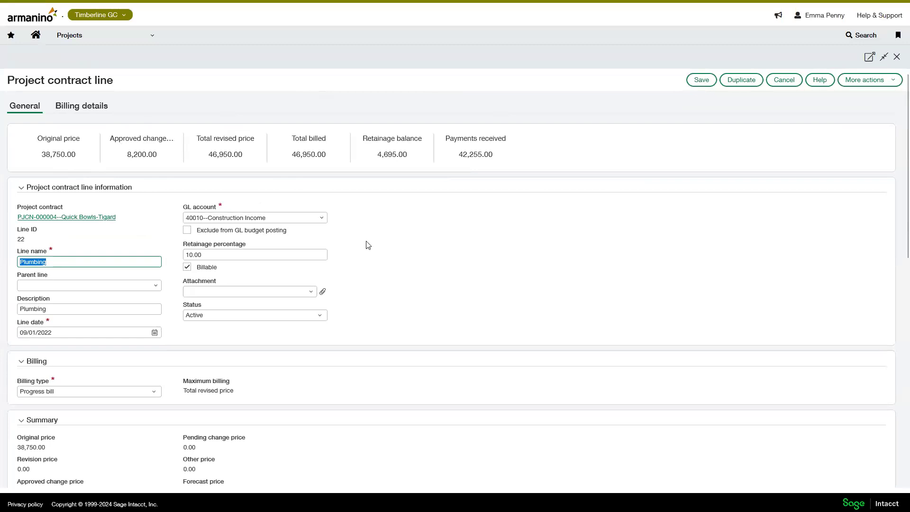
{"action": "scroll", "coordinate": [430, 286], "scroll_direction": "down", "scroll_amount": 1}
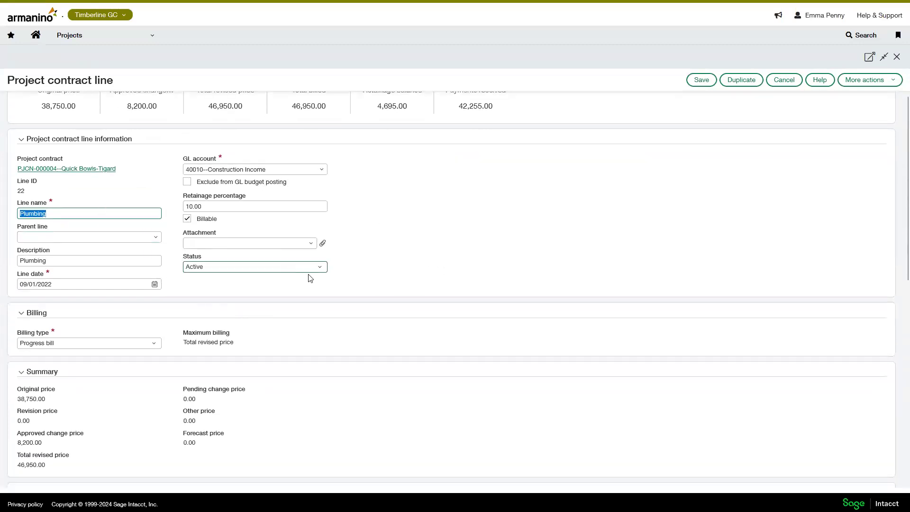
{"action": "scroll", "coordinate": [303, 273], "scroll_direction": "down", "scroll_amount": 3}
{"action": "scroll", "coordinate": [313, 276], "scroll_direction": "down", "scroll_amount": 3}
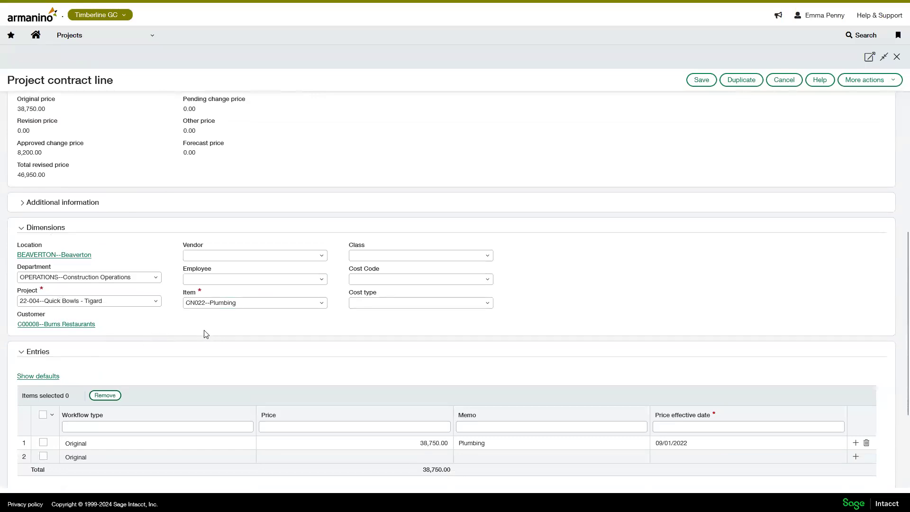
{"action": "scroll", "coordinate": [318, 321], "scroll_direction": "down", "scroll_amount": 3}
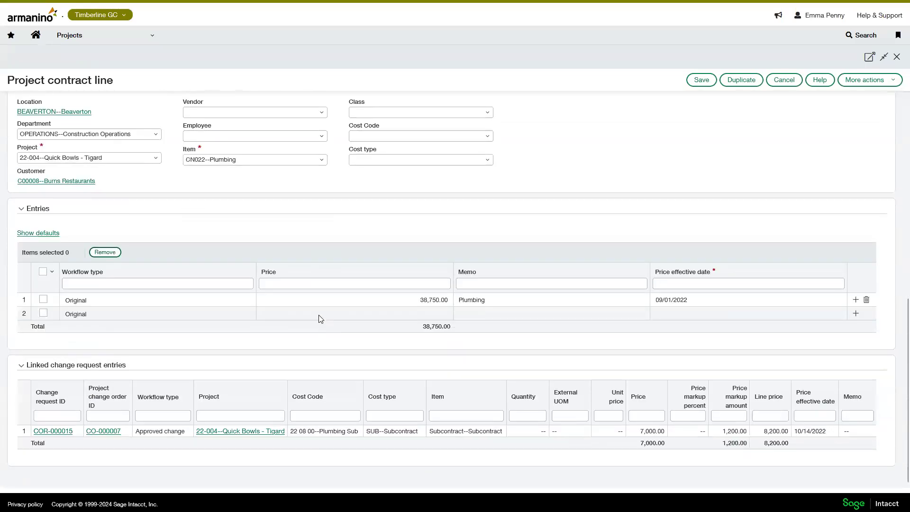
{"action": "scroll", "coordinate": [353, 288], "scroll_direction": "up", "scroll_amount": 4}
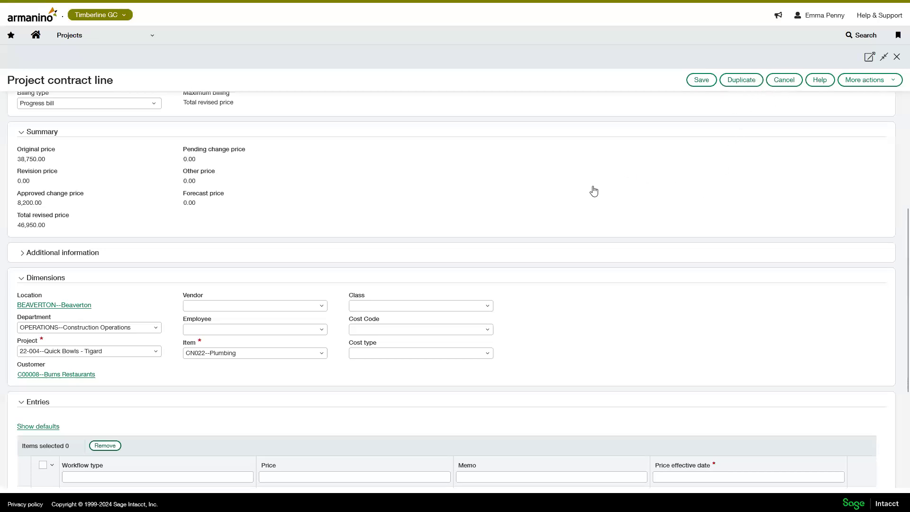
{"action": "scroll", "coordinate": [576, 198], "scroll_direction": "down", "scroll_amount": 4}
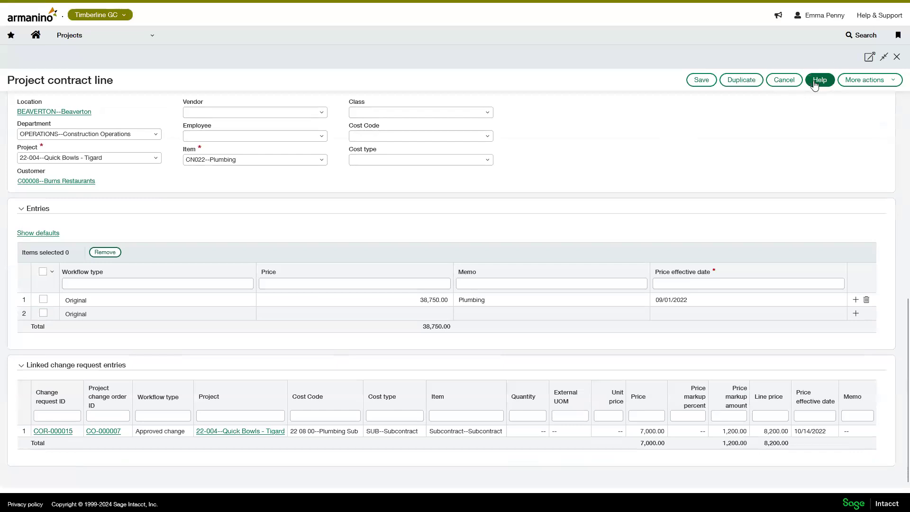
{"action": "left_click", "coordinate": [784, 80]}
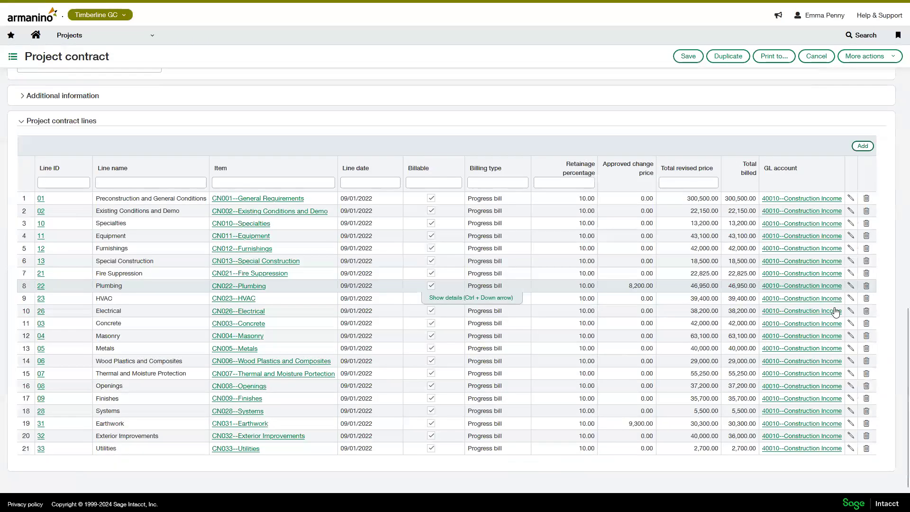
Step: Reopen the Plumbing contract line, open the Quick Bowls - Tigard project from its linked change request entries, and switch the project to editing
{"action": "left_click", "coordinate": [851, 286]}
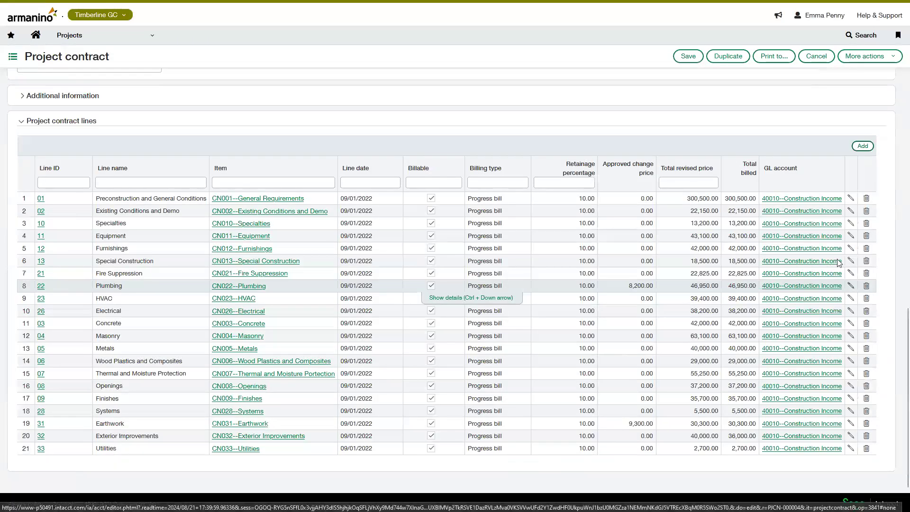
{"action": "scroll", "coordinate": [280, 341], "scroll_direction": "down", "scroll_amount": 7}
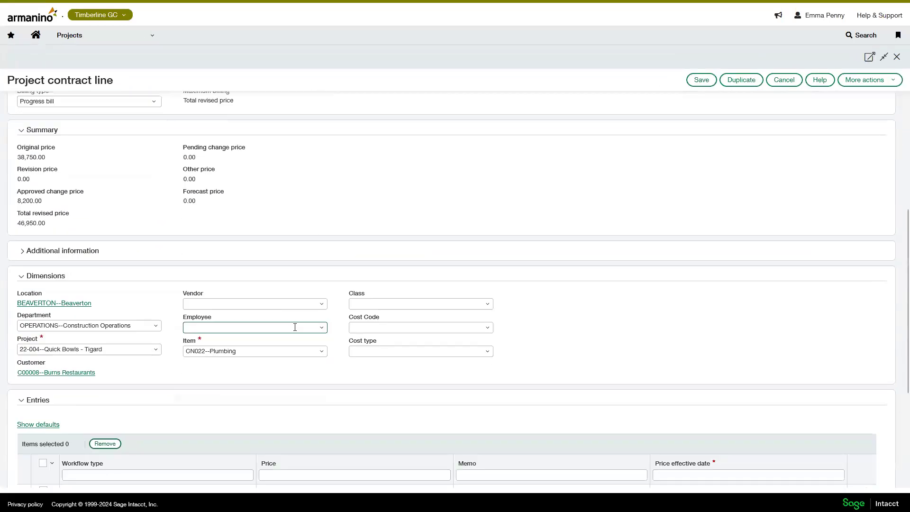
{"action": "scroll", "coordinate": [180, 345], "scroll_direction": "down", "scroll_amount": 3}
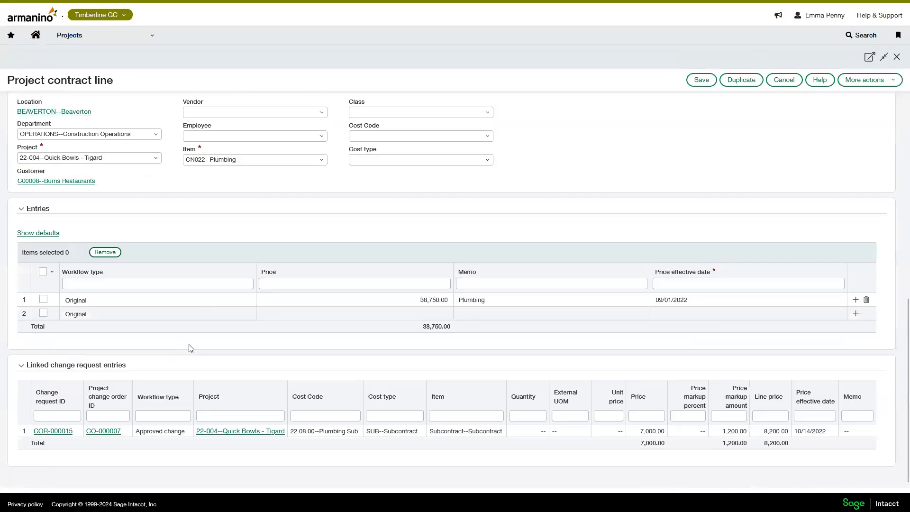
{"action": "left_click", "coordinate": [246, 431]}
{"action": "left_click", "coordinate": [724, 124]}
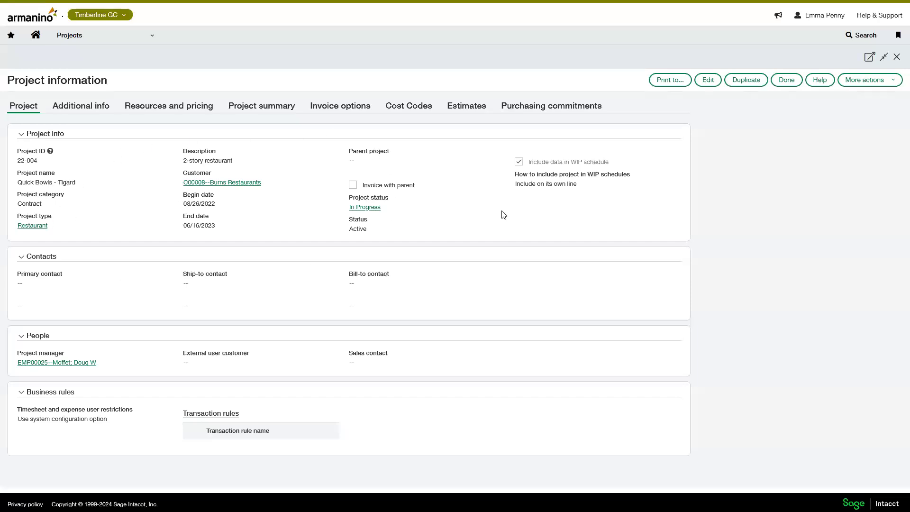
{"action": "left_click", "coordinate": [705, 80]}
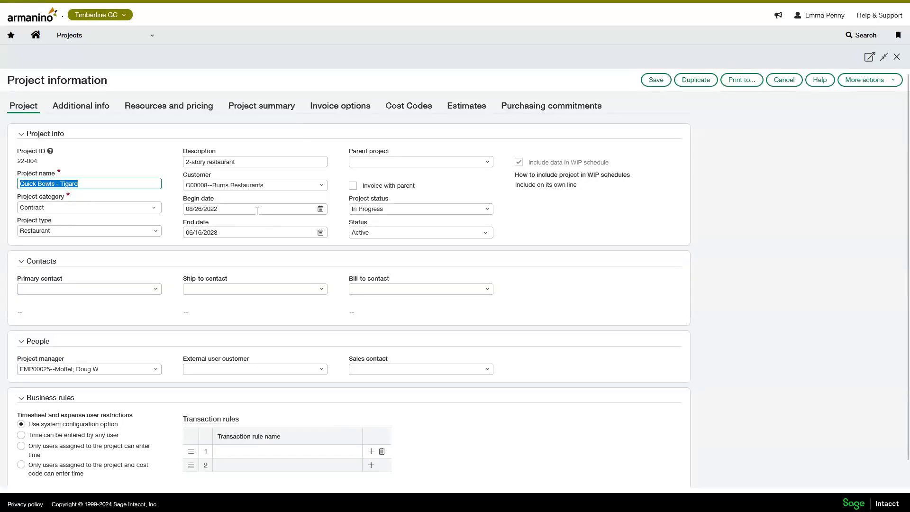
Step: Review the project's begin and end dates and the available options for Project type and Project status, keeping the current choices
{"action": "left_click_drag", "start_coordinate": [184, 200], "coordinate": [238, 226]}
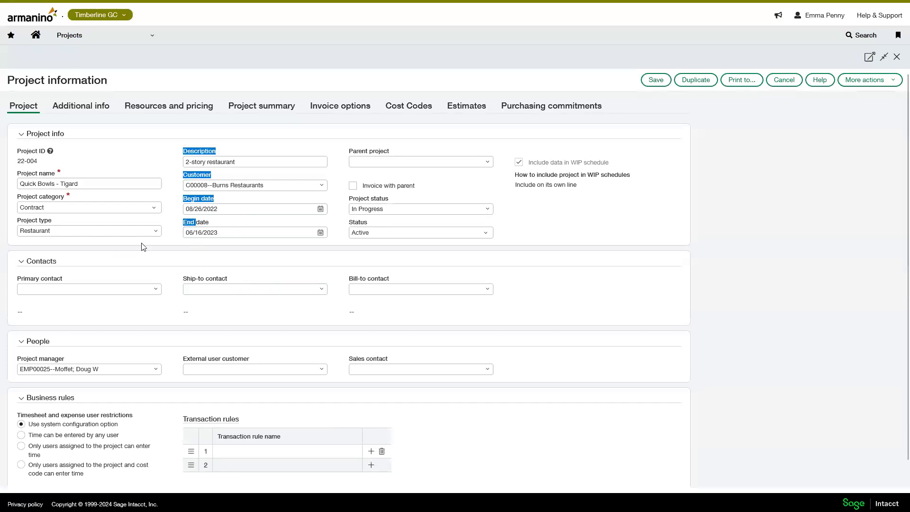
{"action": "left_click", "coordinate": [154, 232]}
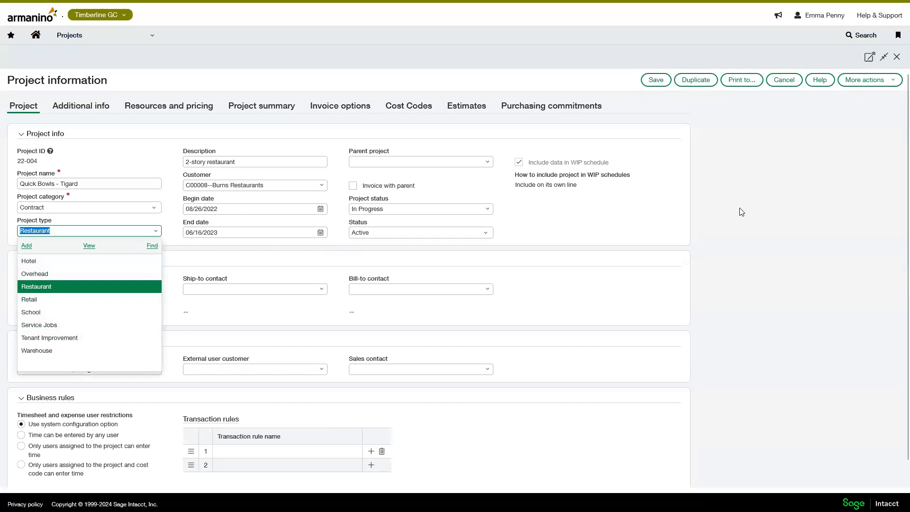
{"action": "left_click", "coordinate": [603, 225]}
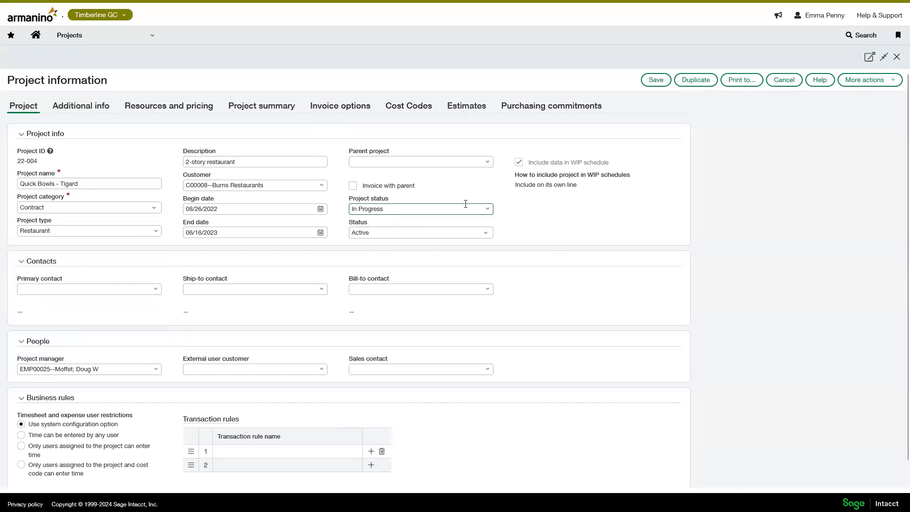
{"action": "left_click", "coordinate": [486, 209]}
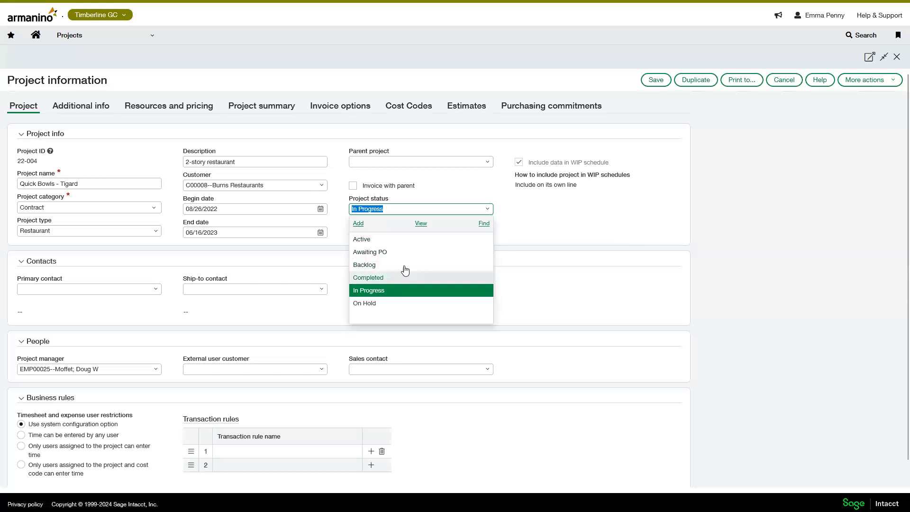
{"action": "left_click", "coordinate": [794, 236]}
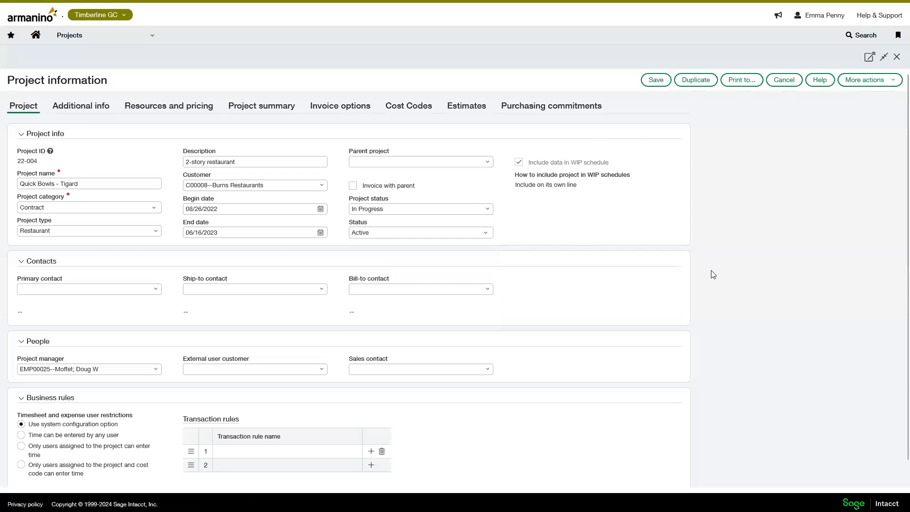
Step: Open the project's additional information and review its progress, billing and dimensions sections
{"action": "scroll", "coordinate": [716, 273], "scroll_direction": "down", "scroll_amount": 1}
{"action": "left_click", "coordinate": [90, 104]}
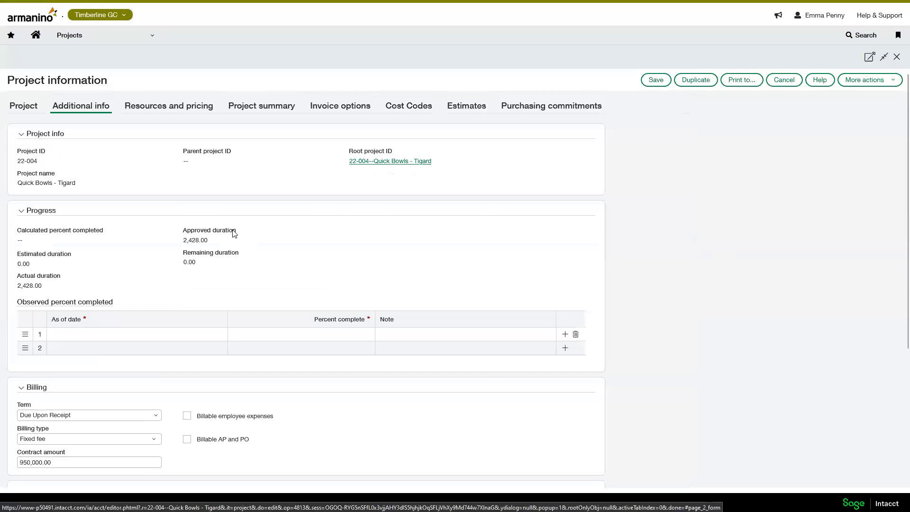
{"action": "scroll", "coordinate": [142, 237], "scroll_direction": "down", "scroll_amount": 2}
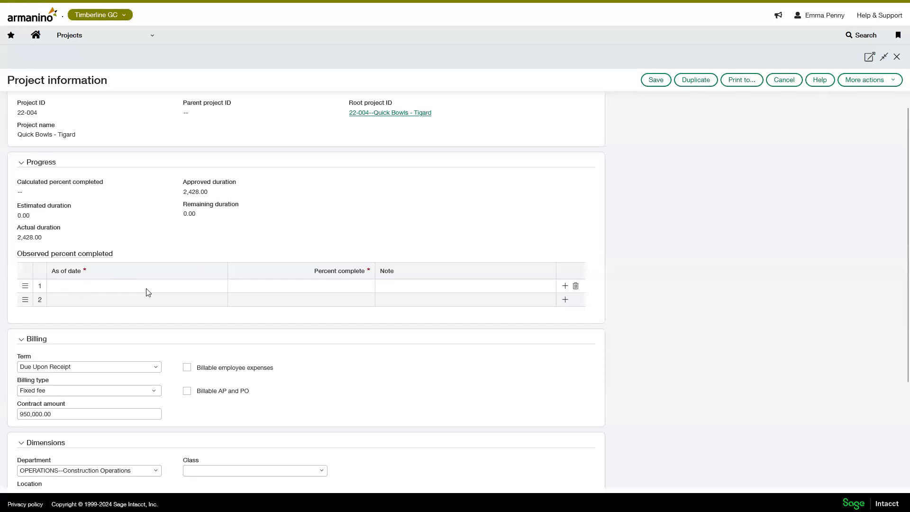
Step: Check the available billing types and the dimensions and documents fields in the project's additional information, keeping the current choices
{"action": "scroll", "coordinate": [287, 270], "scroll_direction": "down", "scroll_amount": 3}
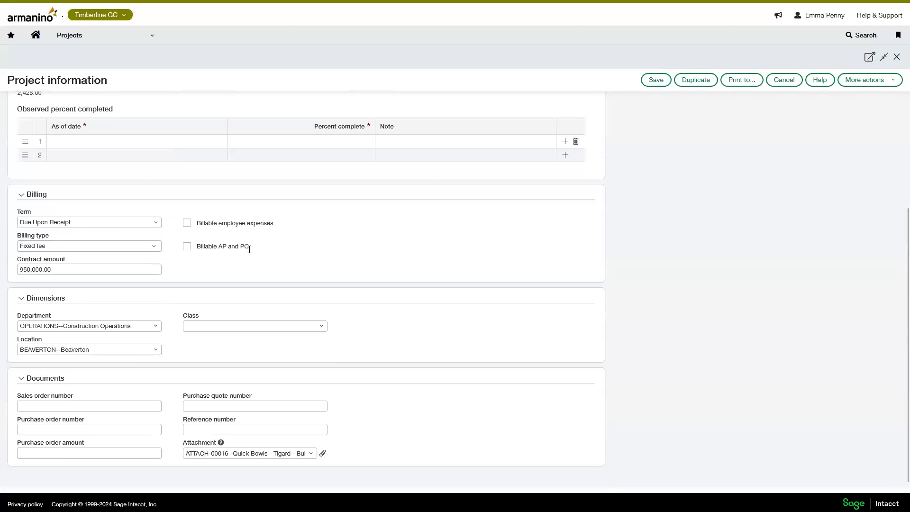
{"action": "left_click", "coordinate": [151, 246]}
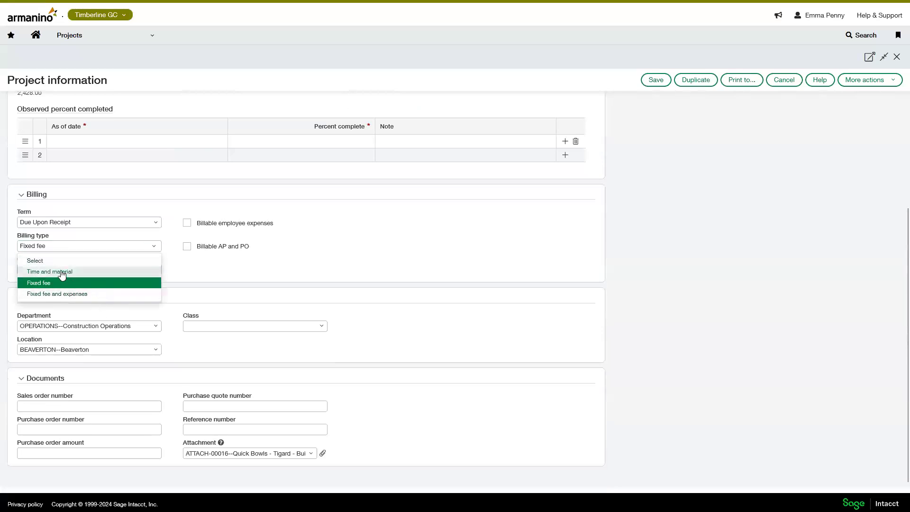
{"action": "left_click", "coordinate": [237, 268]}
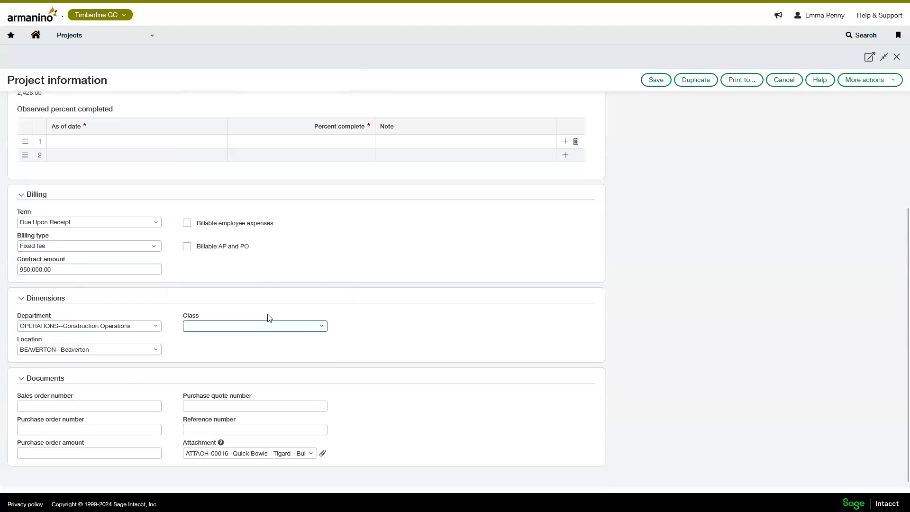
{"action": "left_click", "coordinate": [327, 330]}
{"action": "left_click", "coordinate": [378, 324]}
Step: Open the project summary and review its financial summary, project projections, hours and expense sections
{"action": "scroll", "coordinate": [427, 270], "scroll_direction": "up", "scroll_amount": 4}
{"action": "left_click", "coordinate": [268, 106]}
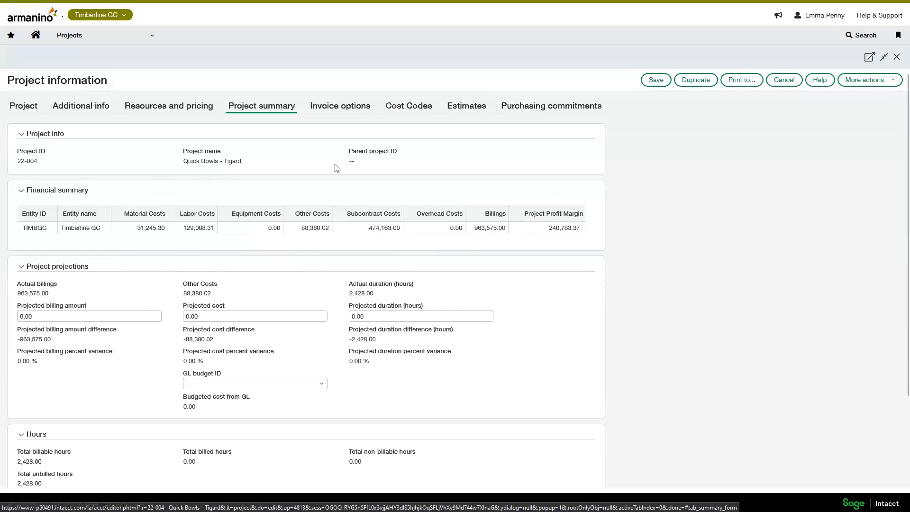
{"action": "left_click_drag", "start_coordinate": [228, 214], "coordinate": [503, 214]}
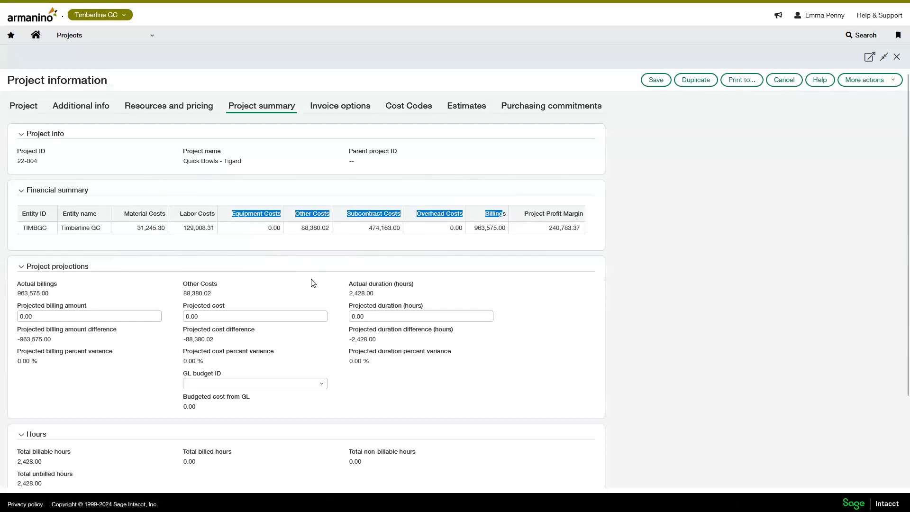
{"action": "scroll", "coordinate": [458, 260], "scroll_direction": "down", "scroll_amount": 1}
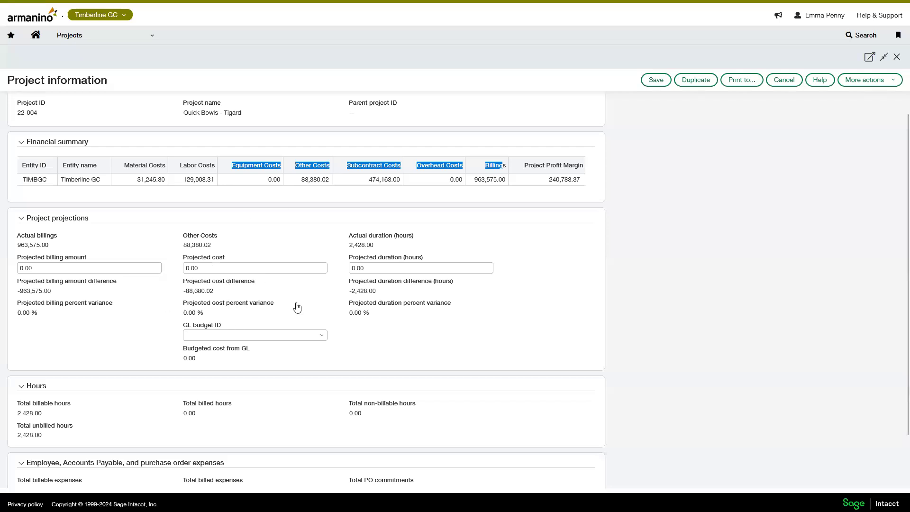
{"action": "scroll", "coordinate": [298, 307], "scroll_direction": "down", "scroll_amount": 1}
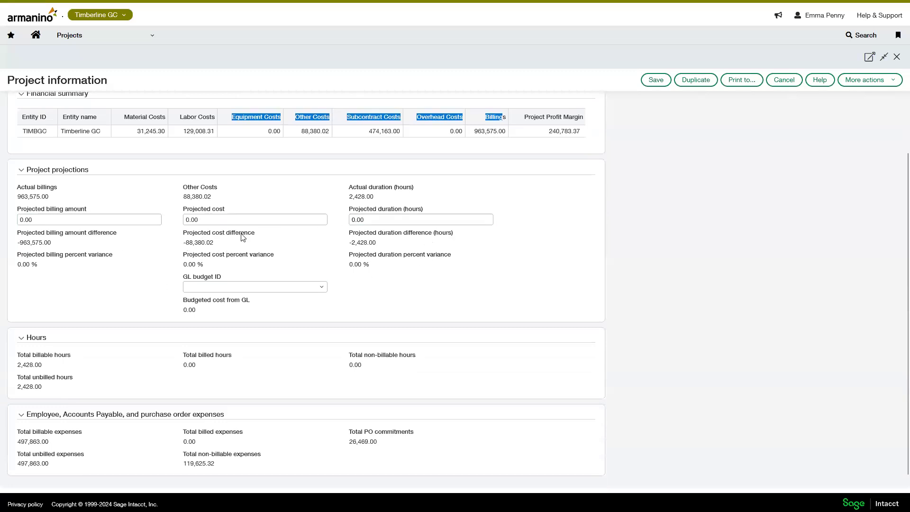
{"action": "left_click_drag", "start_coordinate": [172, 250], "coordinate": [228, 243]}
{"action": "left_click_drag", "start_coordinate": [355, 243], "coordinate": [385, 247]}
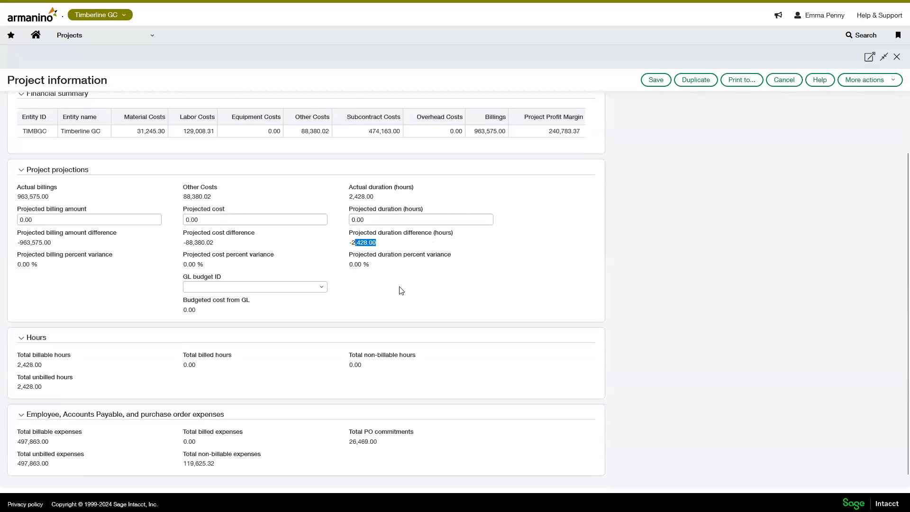
{"action": "scroll", "coordinate": [386, 294], "scroll_direction": "down", "scroll_amount": 1}
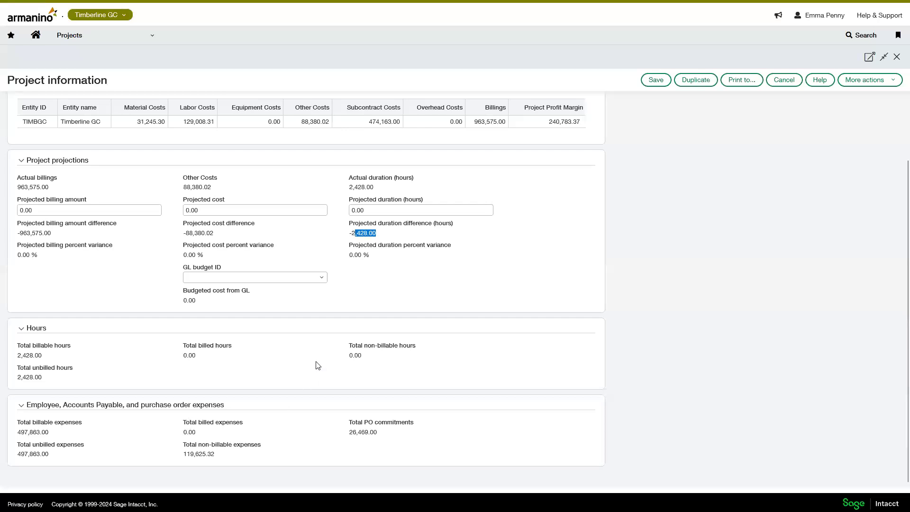
{"action": "scroll", "coordinate": [317, 365], "scroll_direction": "up", "scroll_amount": 3}
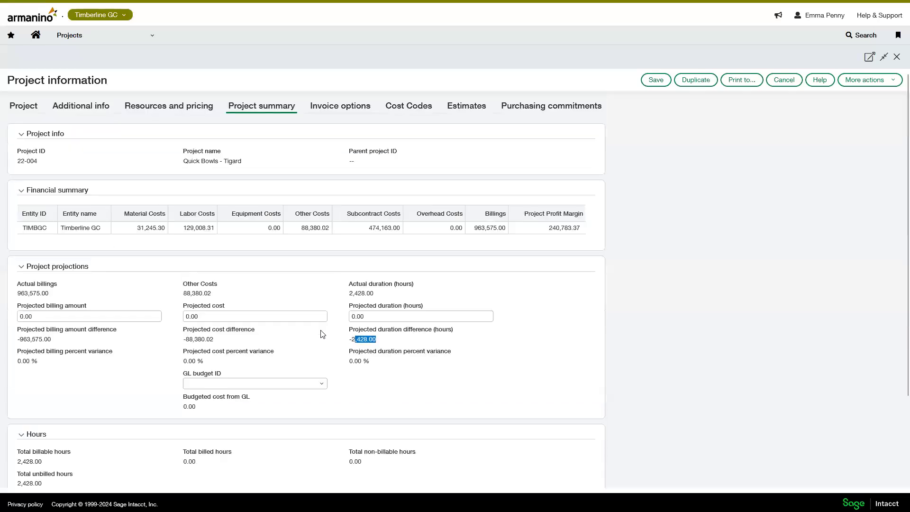
Step: Open cost code 00 00 00 from the project's cost codes in an enlarged view and check its planned begin and end dates
{"action": "left_click", "coordinate": [415, 108]}
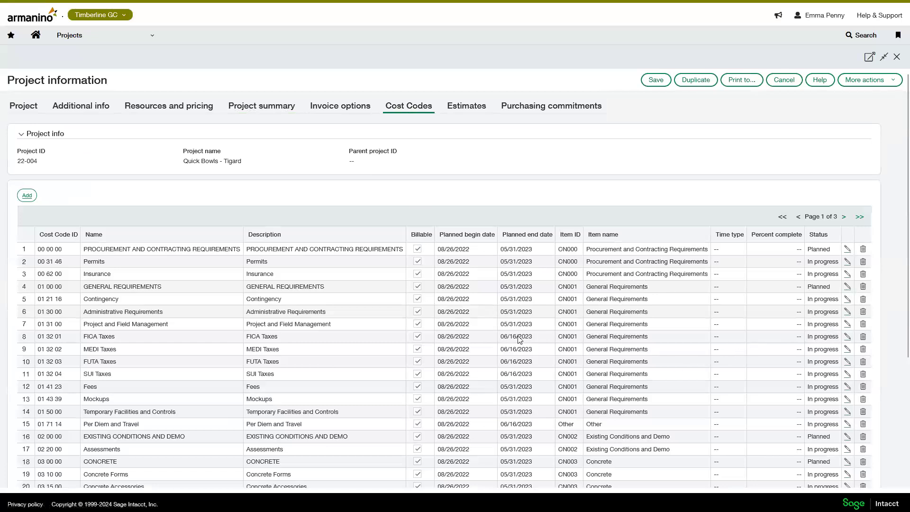
{"action": "left_click", "coordinate": [845, 249]}
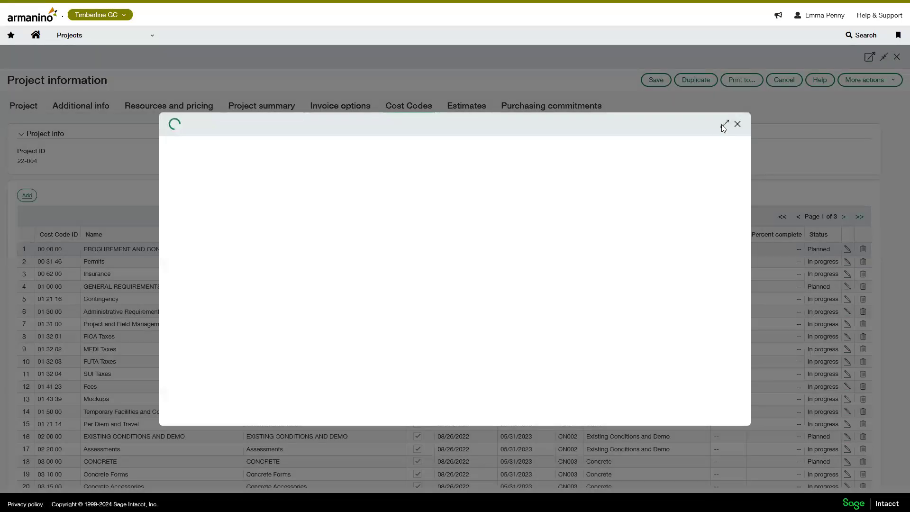
{"action": "left_click", "coordinate": [740, 117]}
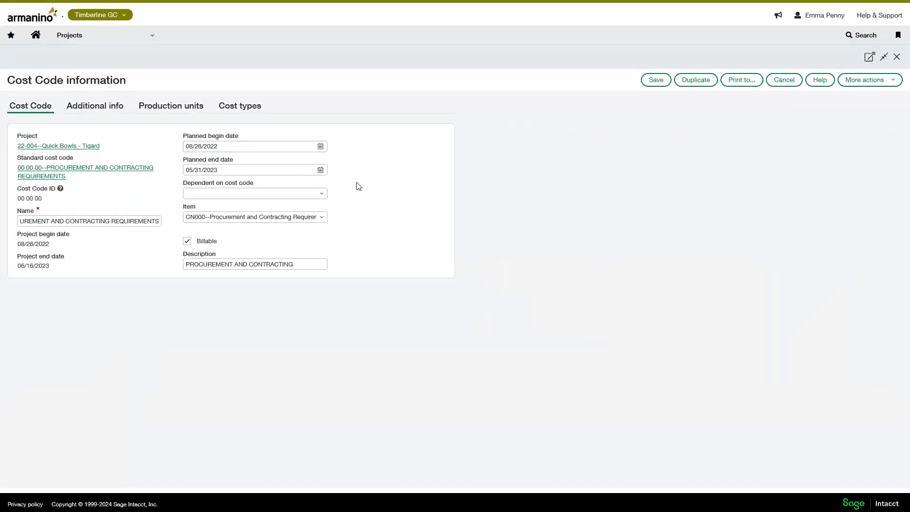
{"action": "left_click", "coordinate": [220, 142]}
{"action": "left_click", "coordinate": [229, 168]}
Step: Review the cost code's additional information, including its WBS code and the available cost code status options, keeping the current status
{"action": "left_click", "coordinate": [89, 107]}
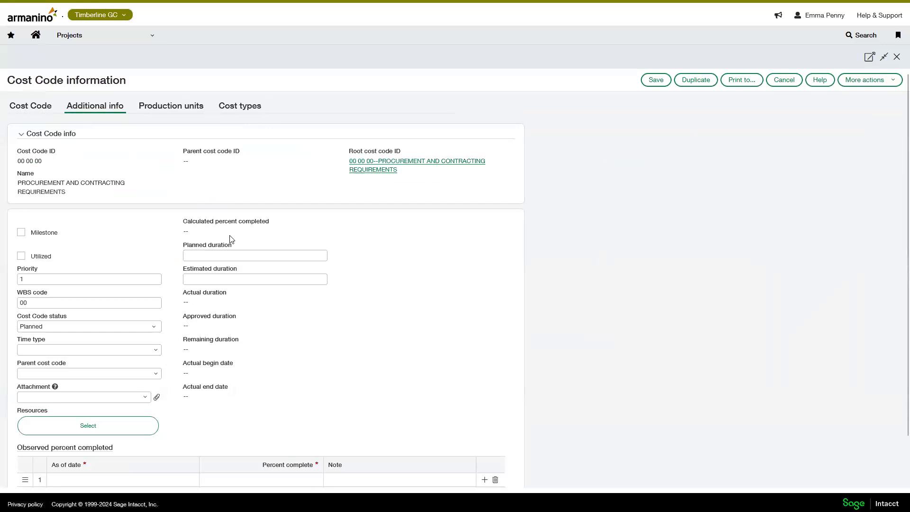
{"action": "scroll", "coordinate": [232, 239], "scroll_direction": "down", "scroll_amount": 2}
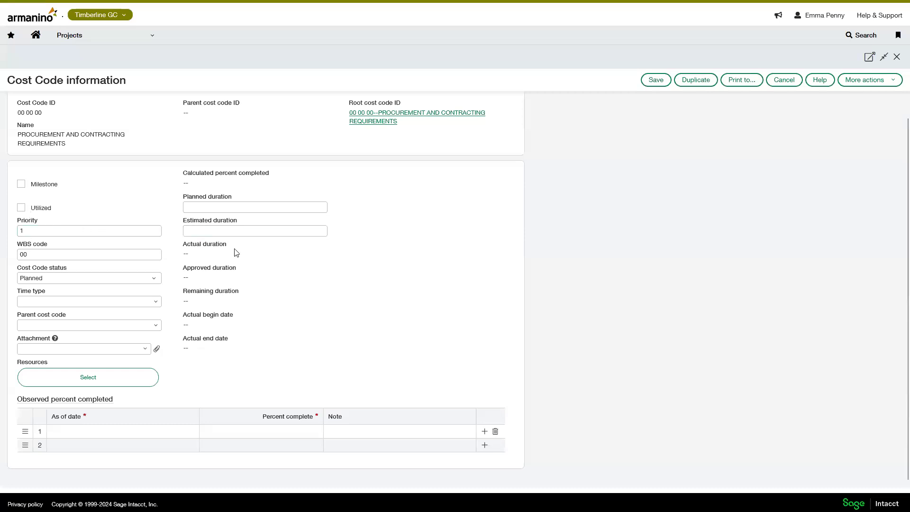
{"action": "left_click_drag", "start_coordinate": [17, 243], "coordinate": [72, 245]}
{"action": "left_click", "coordinate": [154, 280]}
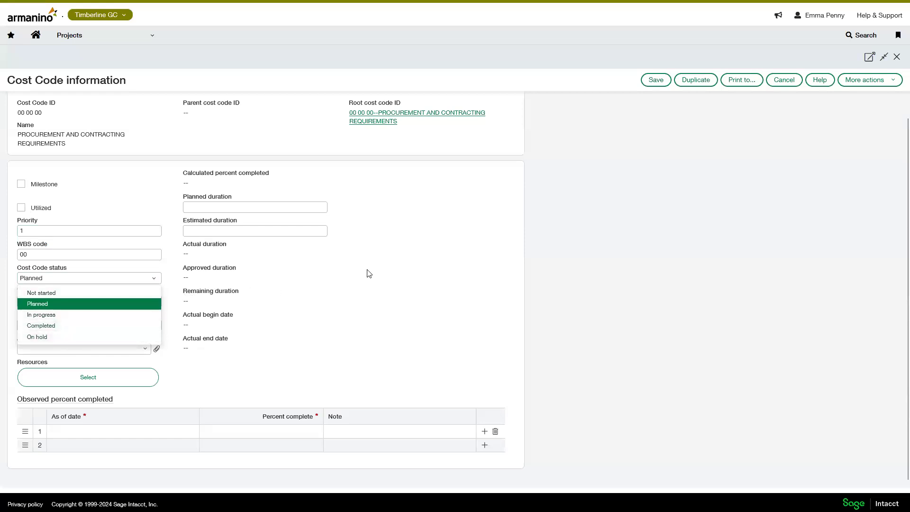
{"action": "left_click", "coordinate": [256, 281]}
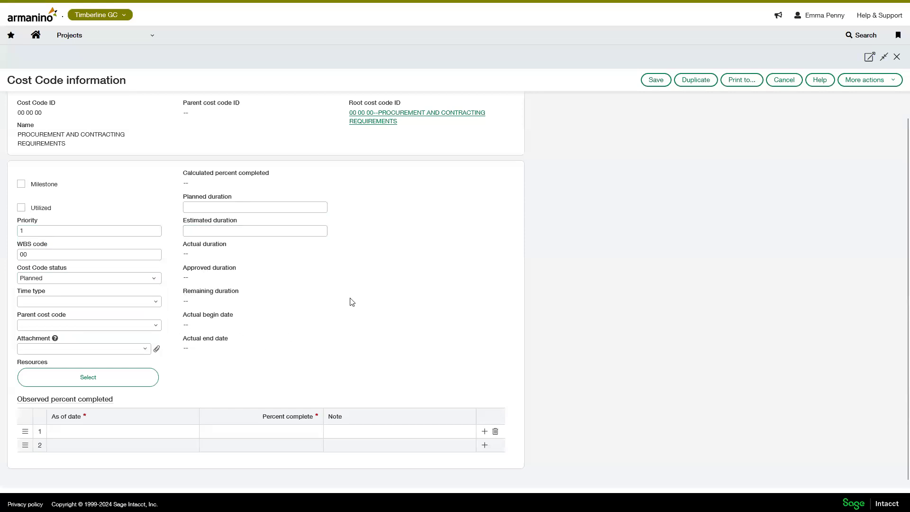
{"action": "scroll", "coordinate": [382, 284], "scroll_direction": "up", "scroll_amount": 1}
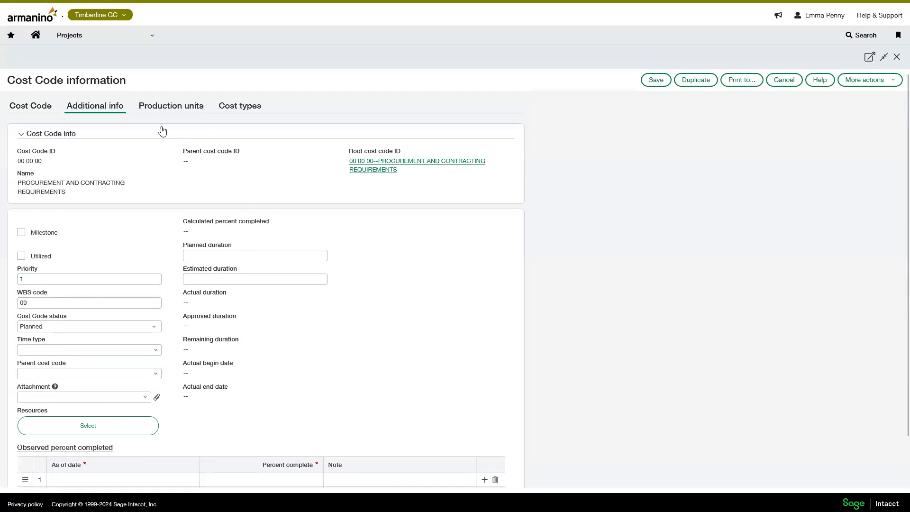
Step: Review the cost code's production units and assigned cost types, and close the cost code without saving
{"action": "left_click", "coordinate": [173, 105]}
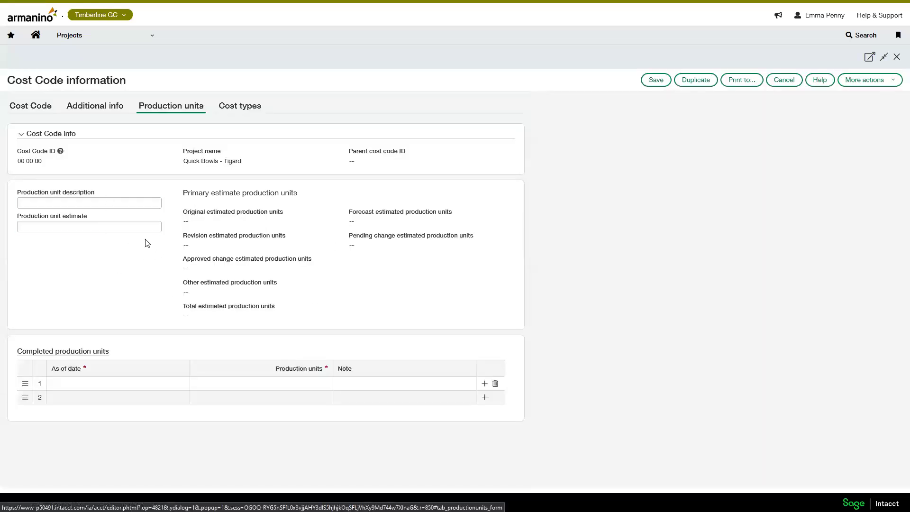
{"action": "left_click", "coordinate": [239, 106]}
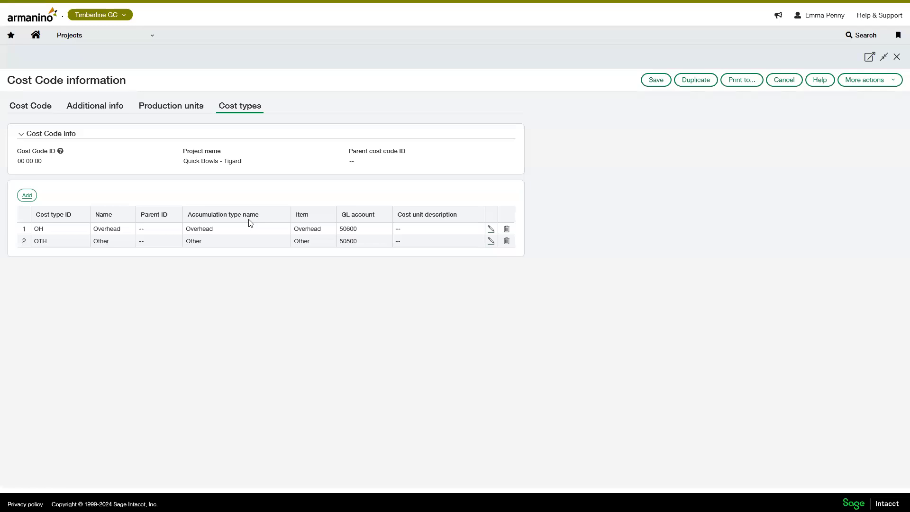
{"action": "left_click", "coordinate": [10, 36]}
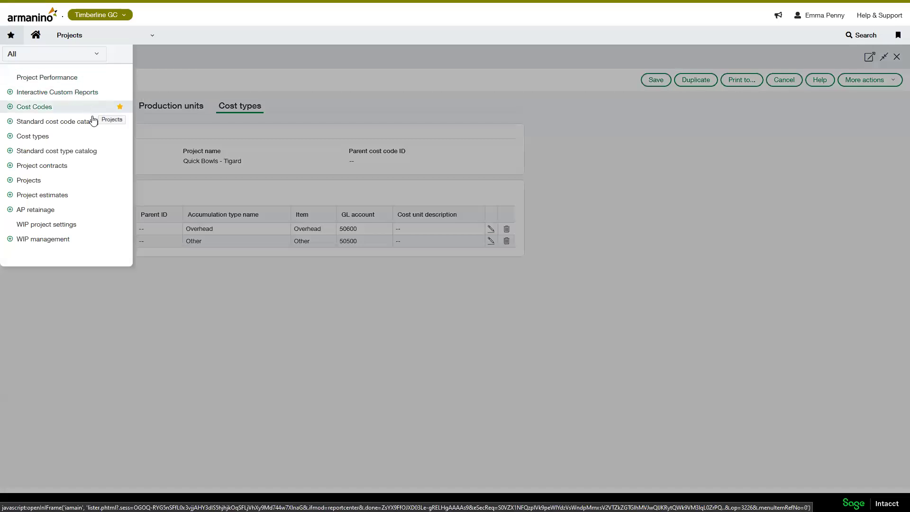
{"action": "left_click", "coordinate": [319, 308]}
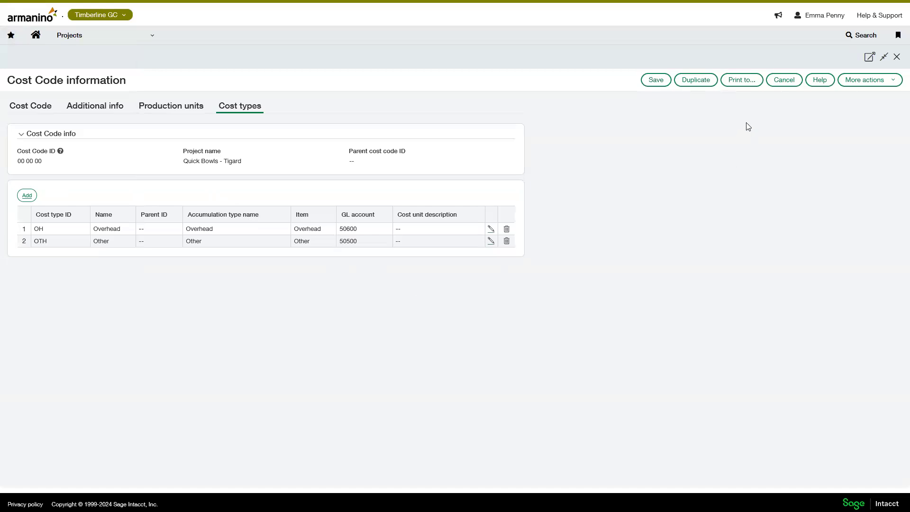
{"action": "left_click", "coordinate": [783, 82]}
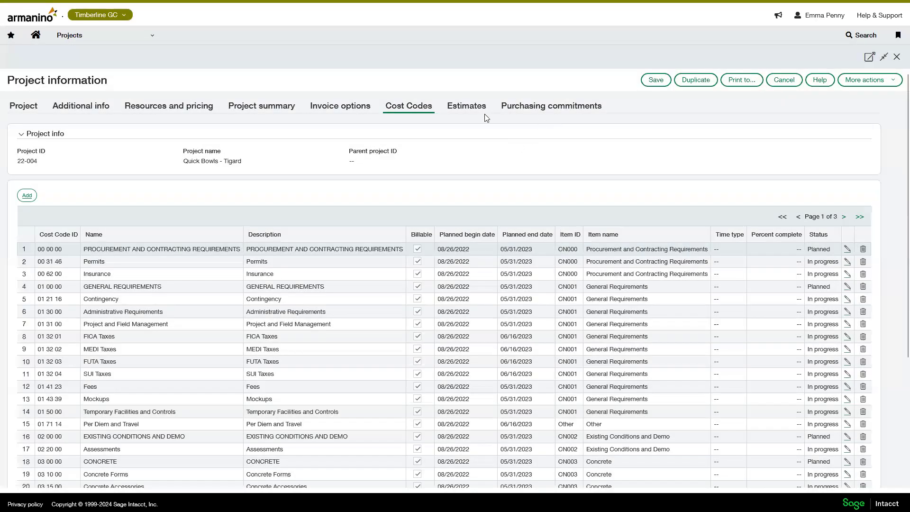
Step: Open the Original estimate from the project's estimates and review its estimate type options and selected entry workflow types, keeping the current type
{"action": "left_click", "coordinate": [452, 106]}
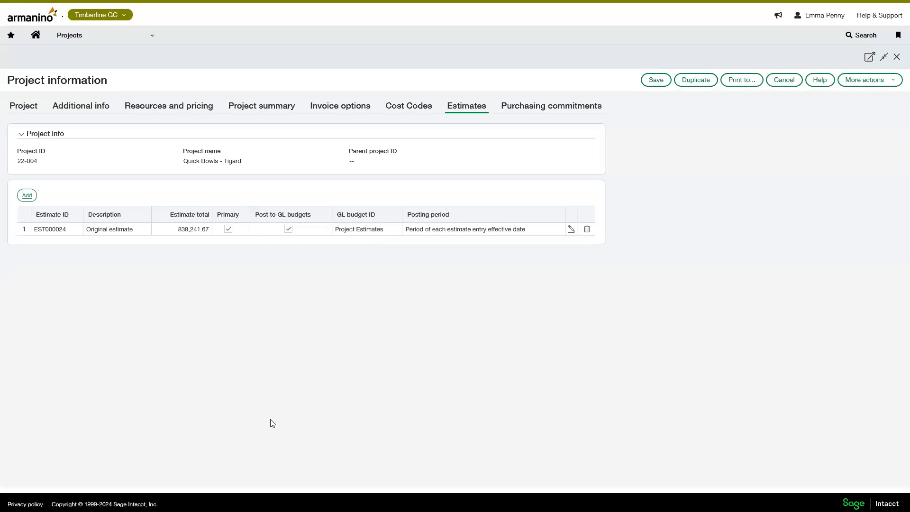
{"action": "left_click", "coordinate": [571, 230]}
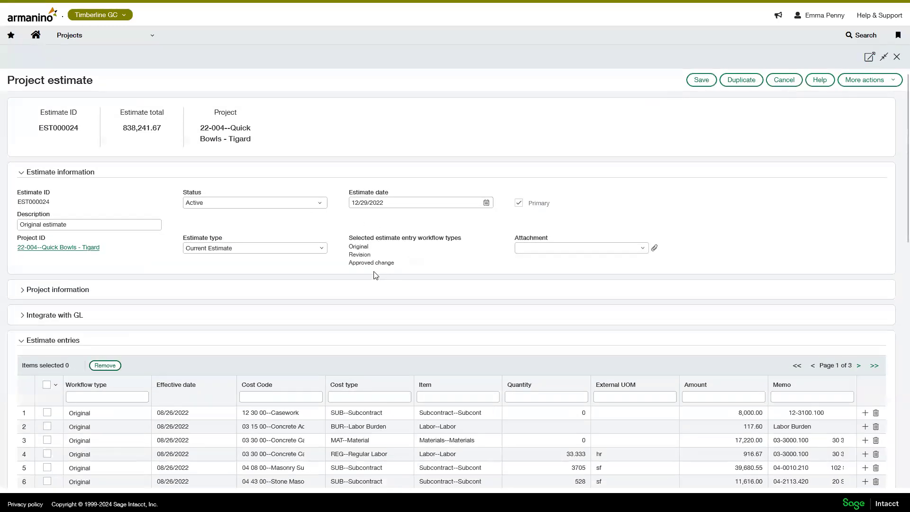
{"action": "scroll", "coordinate": [332, 251], "scroll_direction": "down", "scroll_amount": 1}
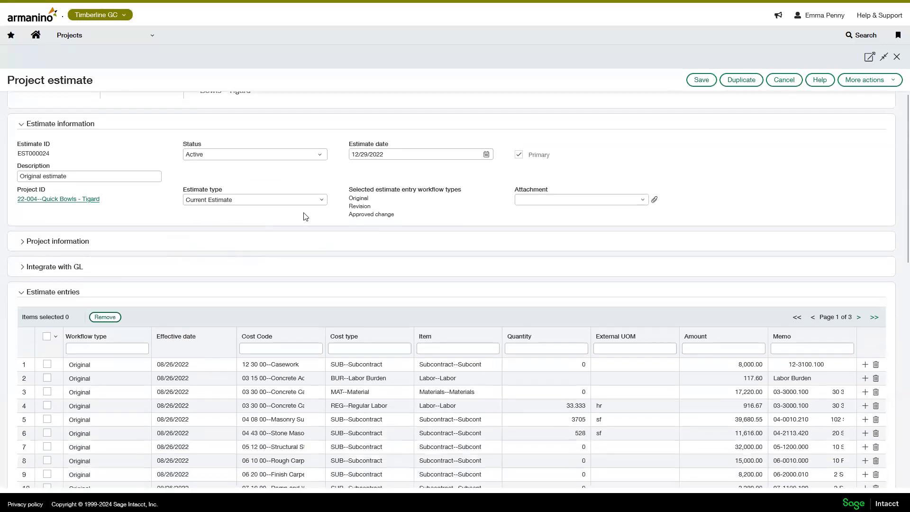
{"action": "left_click", "coordinate": [319, 202]}
{"action": "left_click", "coordinate": [321, 199]}
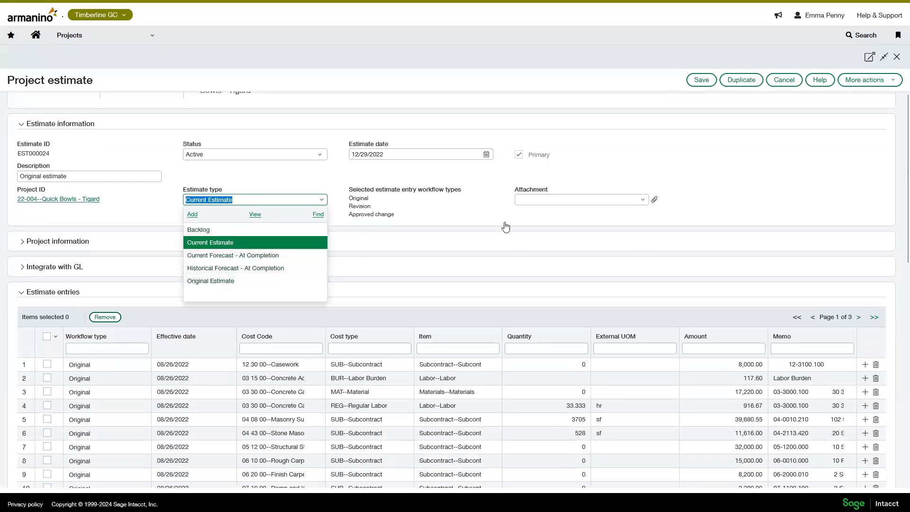
{"action": "left_click", "coordinate": [680, 196]}
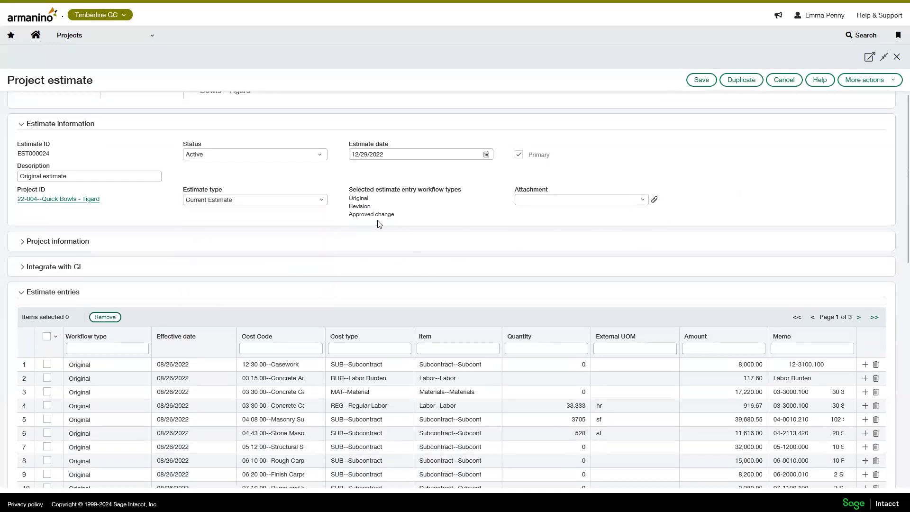
{"action": "triple_click", "coordinate": [356, 204]}
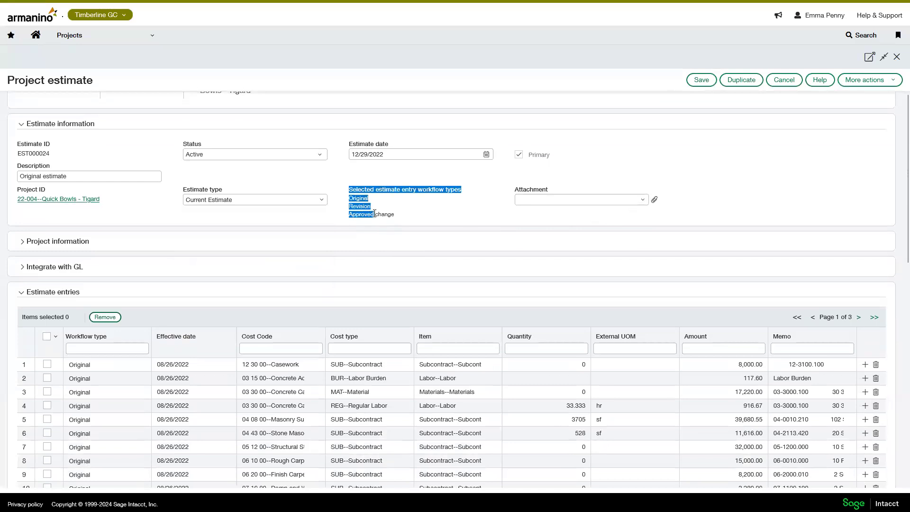
Step: Expand the estimate's GL integration and project information sections, review the posting period options, and collapse both sections again
{"action": "left_click", "coordinate": [335, 266]}
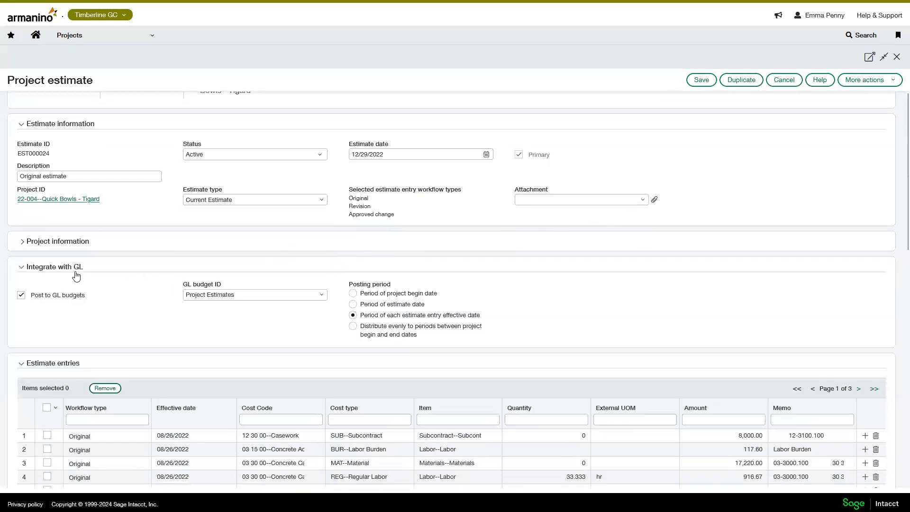
{"action": "left_click", "coordinate": [22, 245]}
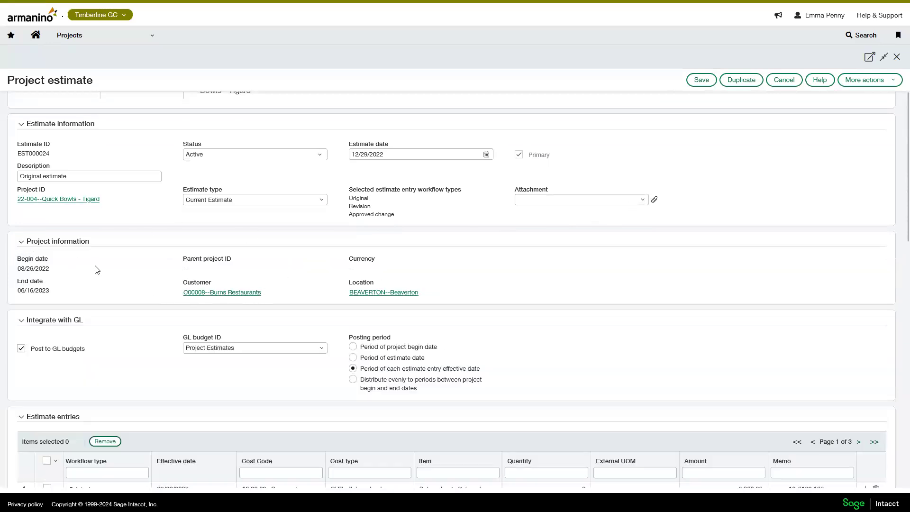
{"action": "left_click", "coordinate": [25, 242]}
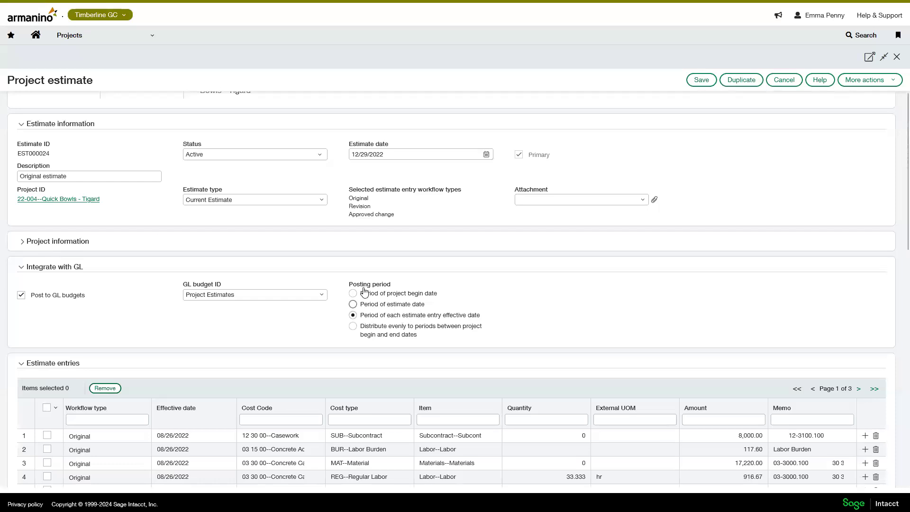
{"action": "left_click", "coordinate": [22, 271]}
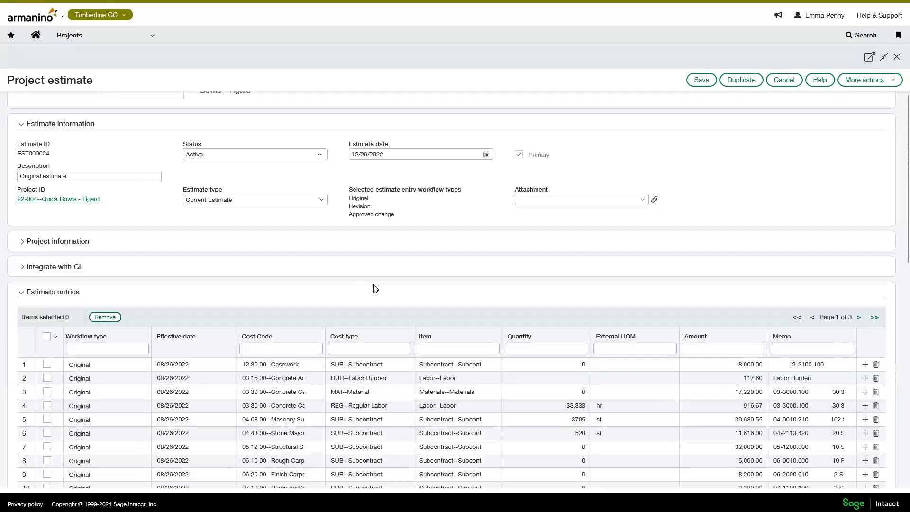
Step: Review the Original estimate's entries and the item options available on the Casework entry, keeping the current item
{"action": "scroll", "coordinate": [376, 290], "scroll_direction": "down", "scroll_amount": 2}
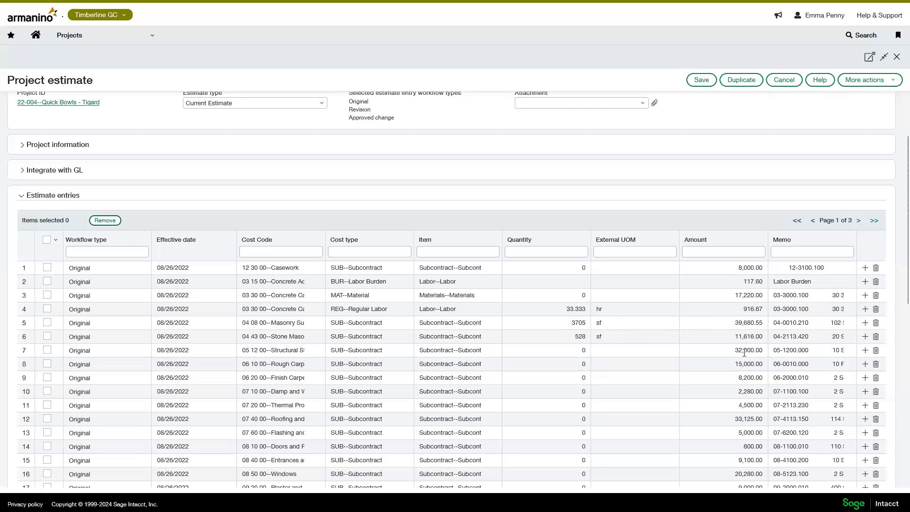
{"action": "left_click", "coordinate": [489, 273]}
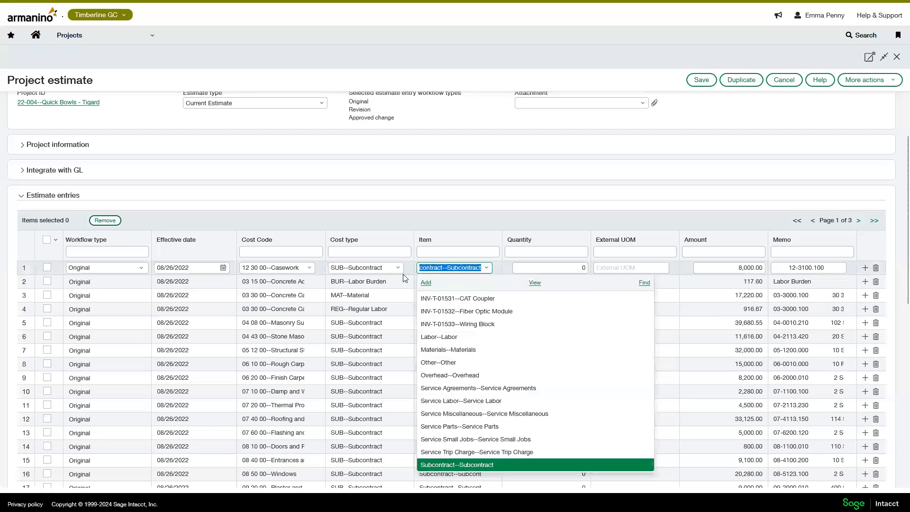
{"action": "left_click", "coordinate": [679, 268]}
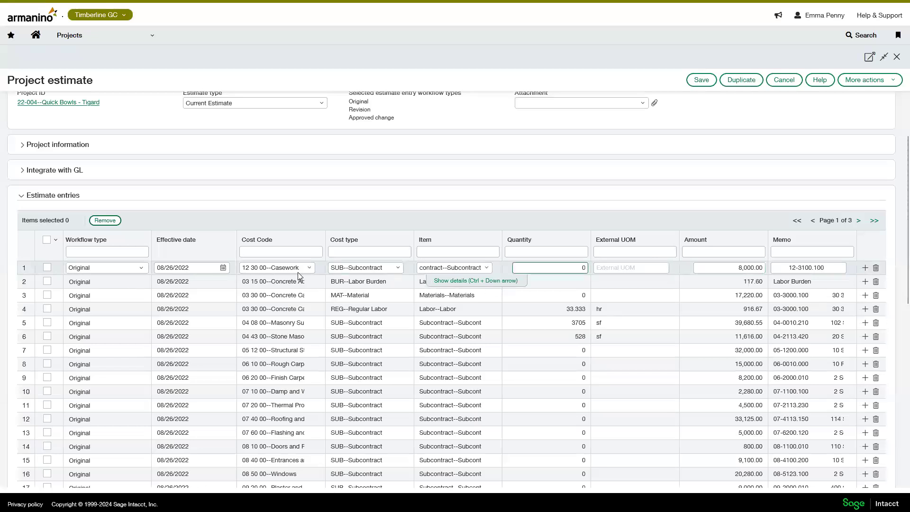
Step: Expand the Casework estimate entry's details and review its GL account, customer, unit rate, production units and dimensions
{"action": "left_click", "coordinate": [466, 283]}
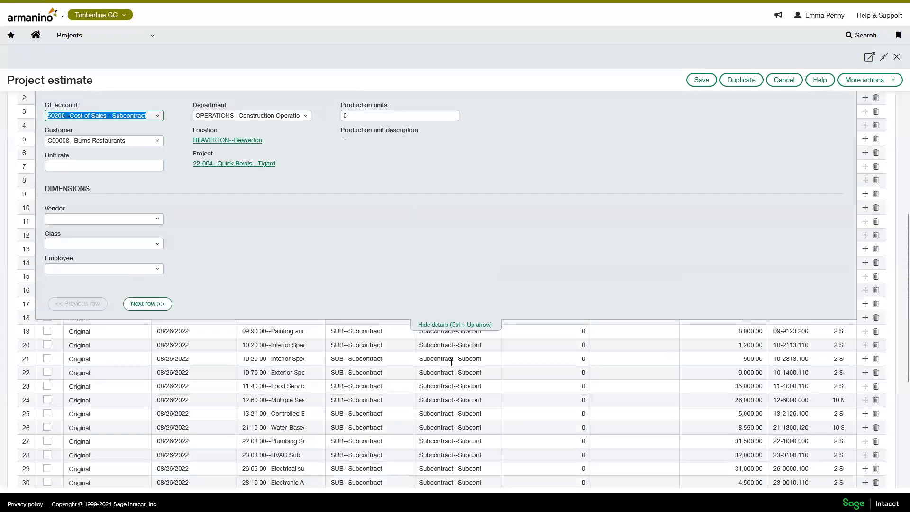
{"action": "scroll", "coordinate": [451, 362], "scroll_direction": "up", "scroll_amount": 4}
{"action": "scroll", "coordinate": [403, 411], "scroll_direction": "down", "scroll_amount": 1}
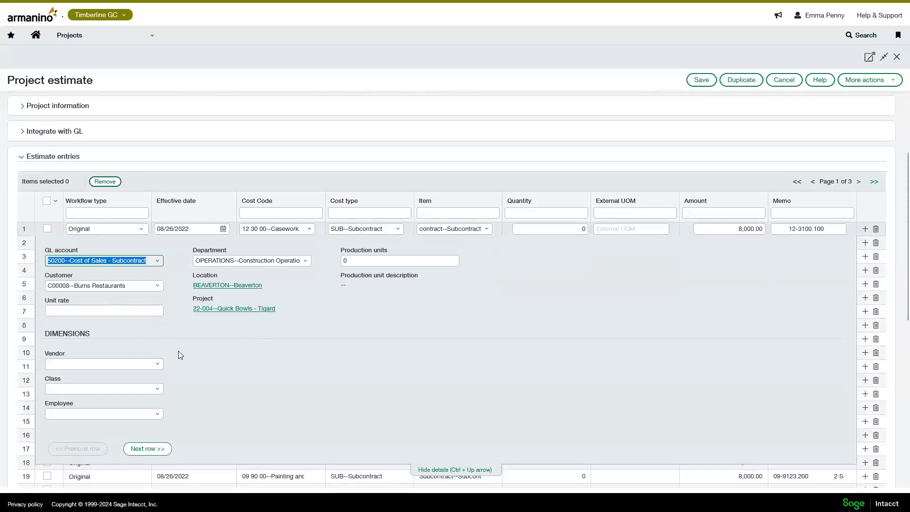
{"action": "left_click", "coordinate": [111, 312]}
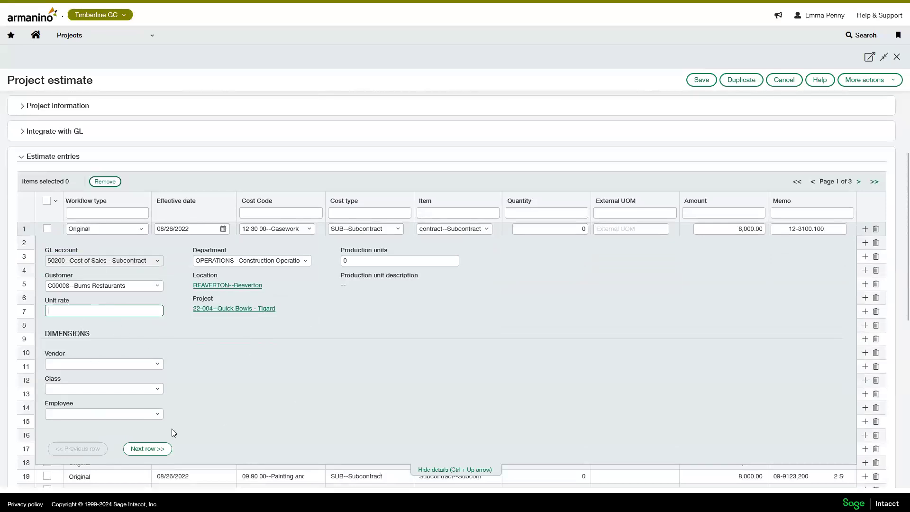
{"action": "scroll", "coordinate": [758, 182], "scroll_direction": "up", "scroll_amount": 3}
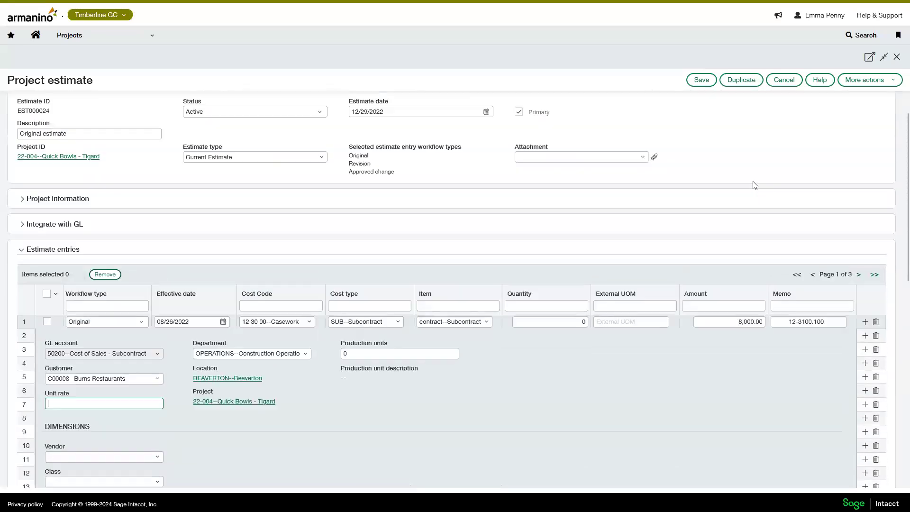
Step: Open the pending change request for Planting from the estimate's change request entries and expand it to full size
{"action": "scroll", "coordinate": [595, 241], "scroll_direction": "down", "scroll_amount": 10}
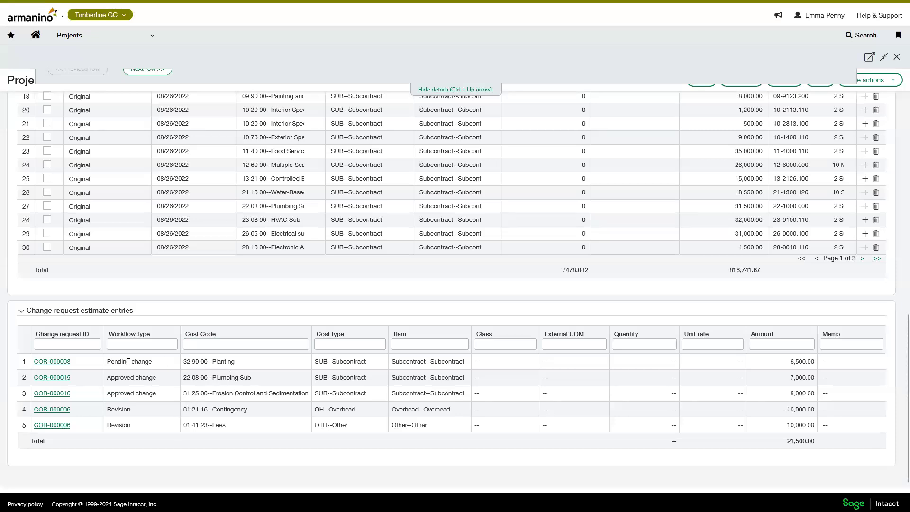
{"action": "left_click", "coordinate": [53, 362]}
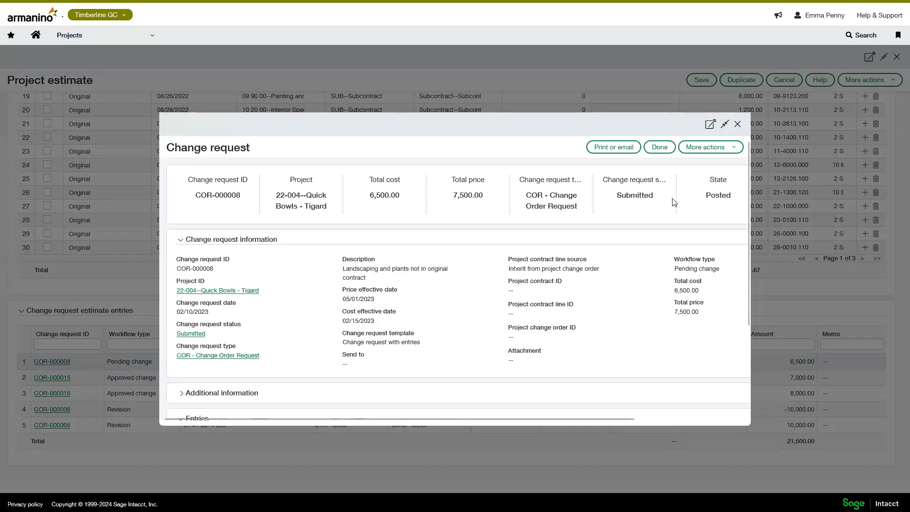
{"action": "left_click", "coordinate": [730, 124]}
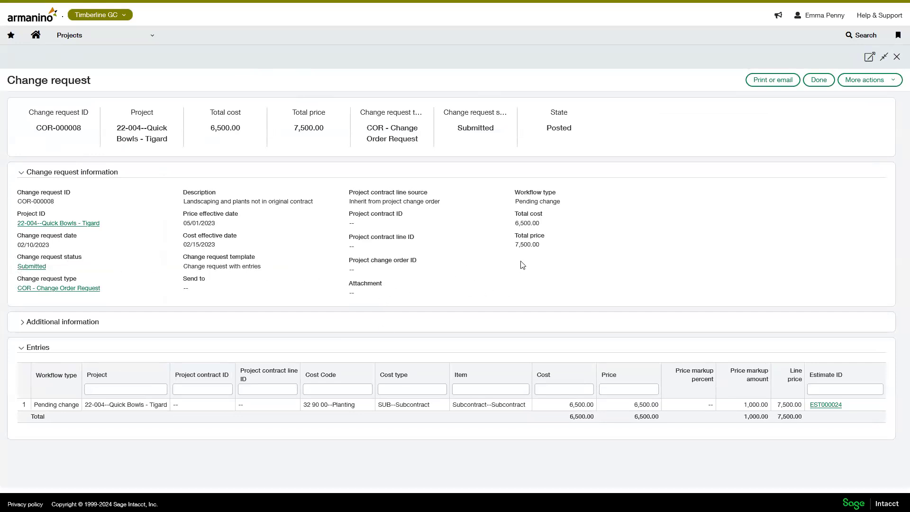
Step: Review the change request's workflow type and its entry's cost, price and price markup amount, and close the change request
{"action": "left_click_drag", "start_coordinate": [519, 201], "coordinate": [581, 201]}
{"action": "left_click", "coordinate": [552, 405]}
{"action": "left_click", "coordinate": [628, 405]}
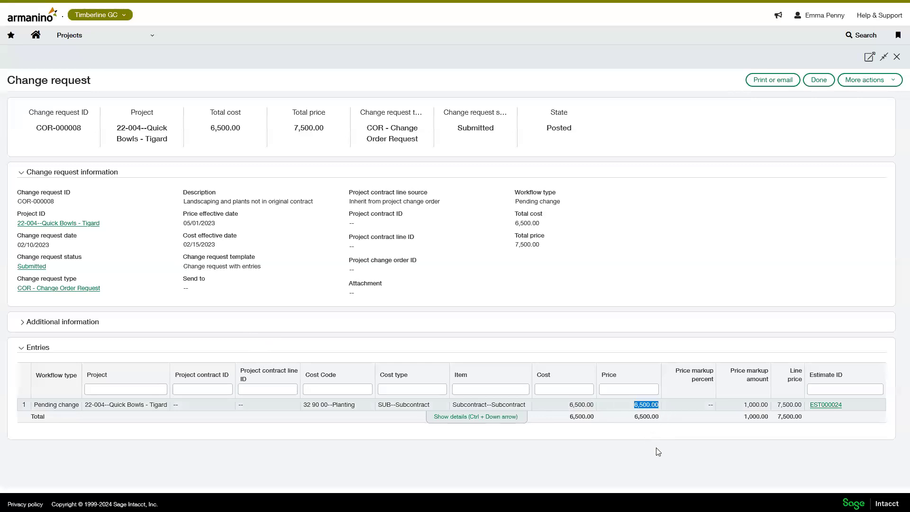
{"action": "left_click_drag", "start_coordinate": [747, 406], "coordinate": [767, 405]}
{"action": "left_click", "coordinate": [521, 421]}
{"action": "scroll", "coordinate": [517, 359], "scroll_direction": "down", "scroll_amount": 3}
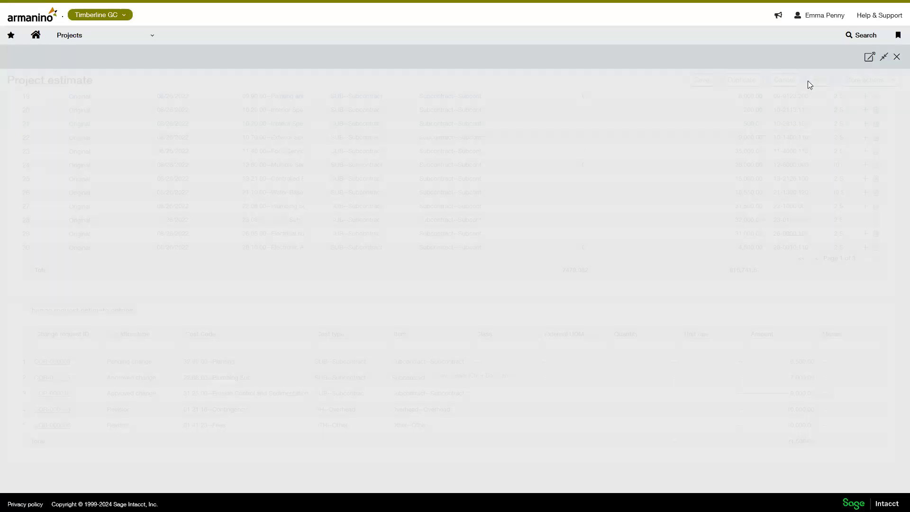
Step: Close the project estimate without saving and show the project's purchasing commitments
{"action": "scroll", "coordinate": [634, 202], "scroll_direction": "up", "scroll_amount": 6}
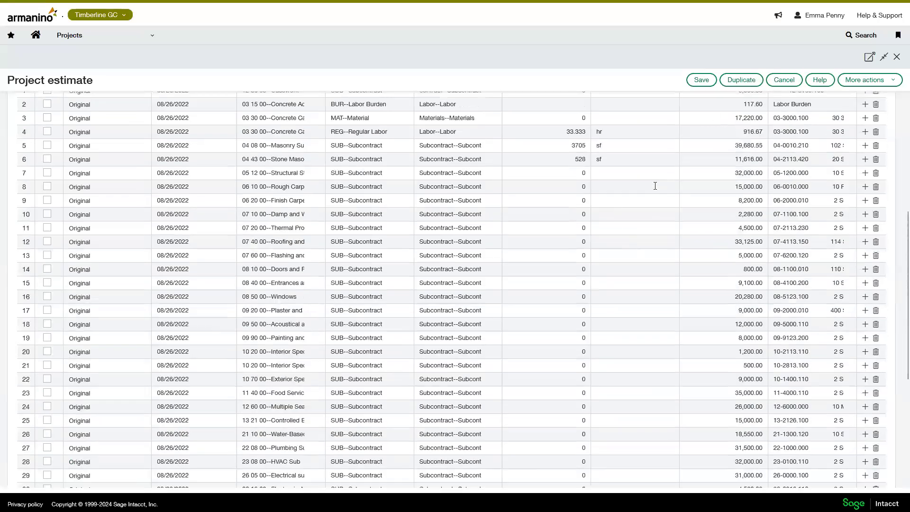
{"action": "left_click", "coordinate": [784, 79]}
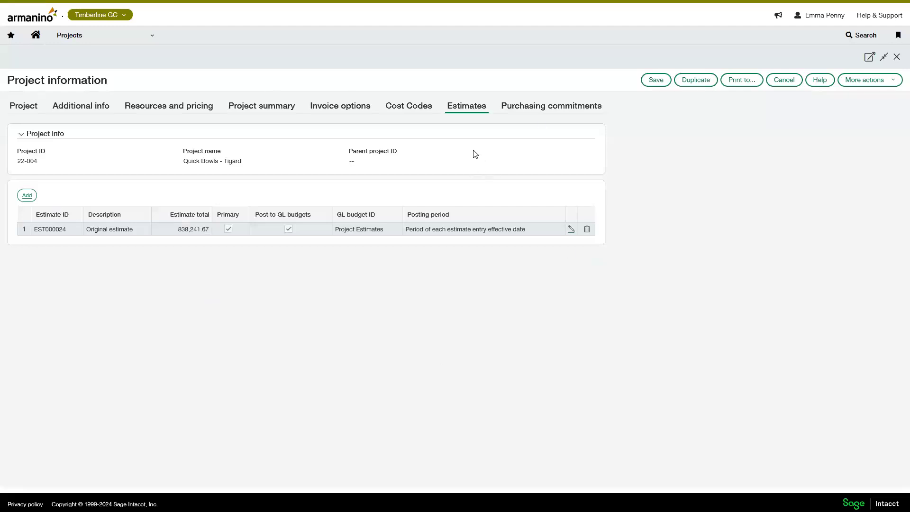
{"action": "left_click", "coordinate": [537, 105]}
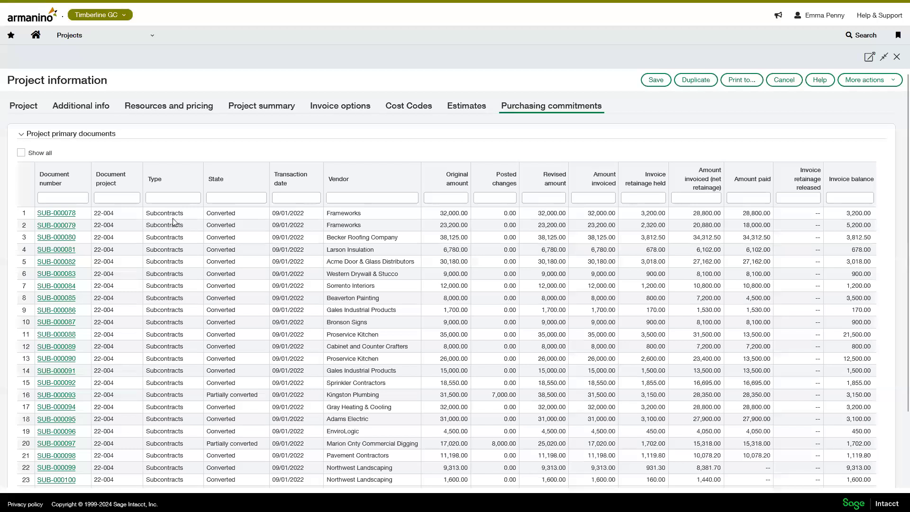
Step: Open the first Frameworks subcontract at full size and review its transaction information and entries
{"action": "left_click", "coordinate": [44, 213]}
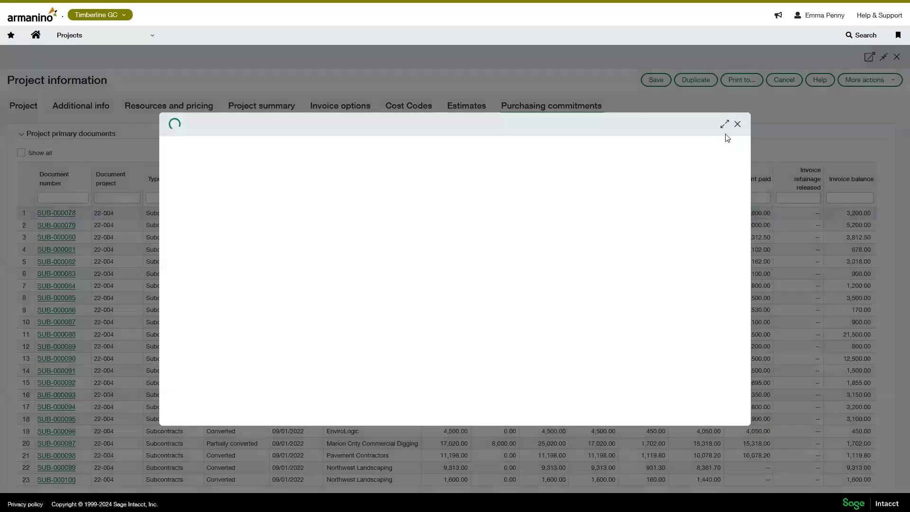
{"action": "left_click", "coordinate": [724, 124]}
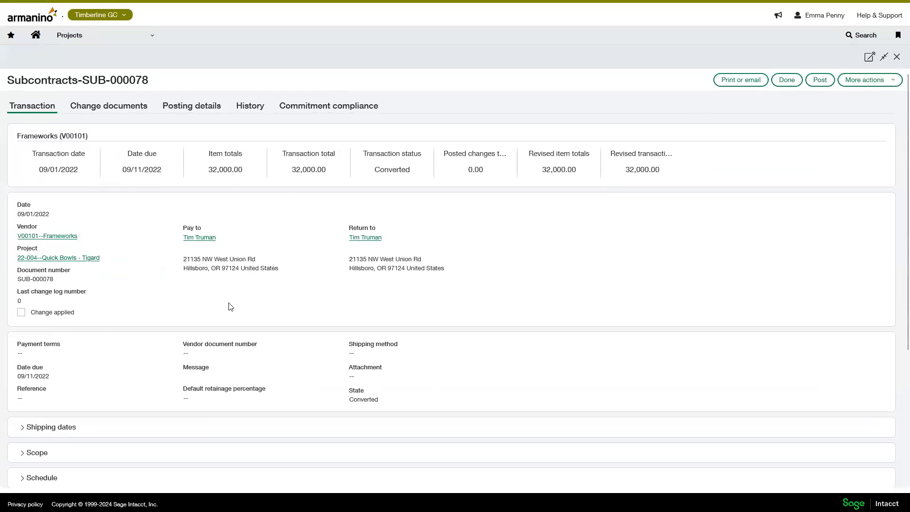
{"action": "scroll", "coordinate": [312, 262], "scroll_direction": "down", "scroll_amount": 1}
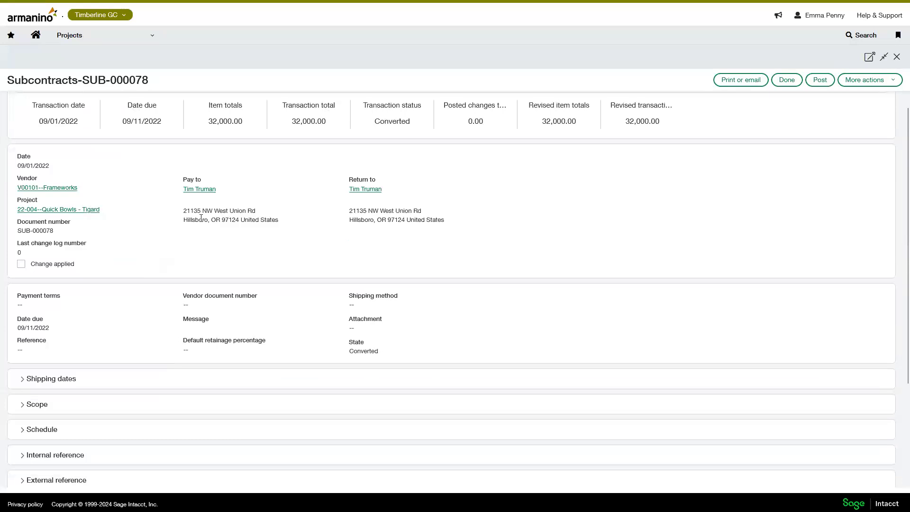
{"action": "scroll", "coordinate": [355, 221], "scroll_direction": "down", "scroll_amount": 3}
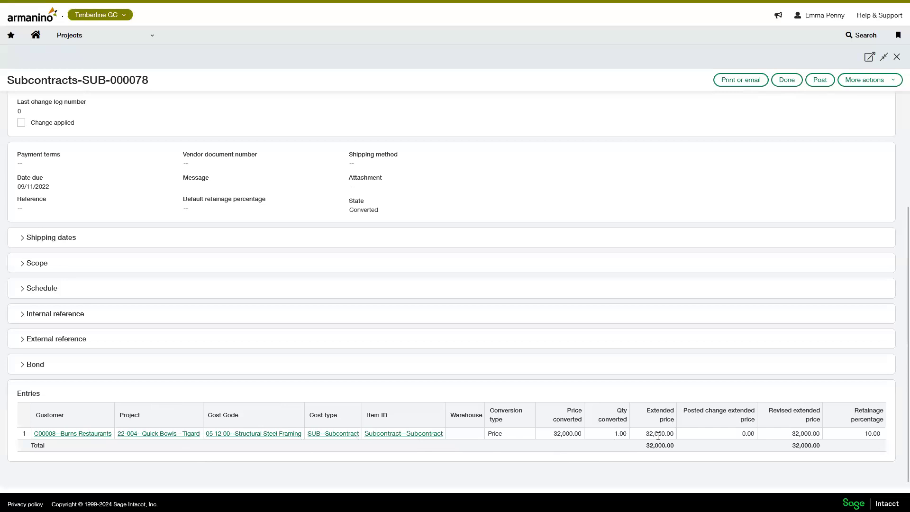
Step: Expand the Structural Steel Framing entry's details and review its conversion, shipping, dimension, retainage and change order information
{"action": "mouse_move", "coordinate": [608, 438]}
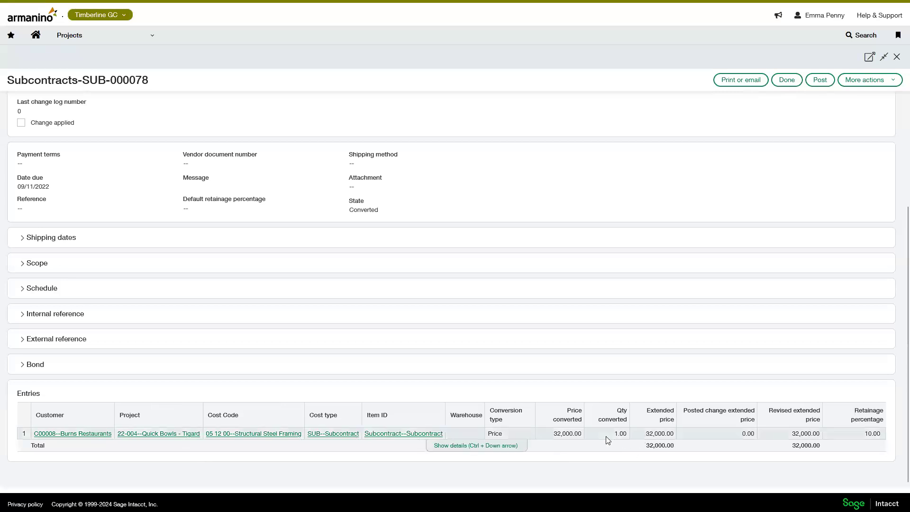
{"action": "left_click", "coordinate": [495, 447]}
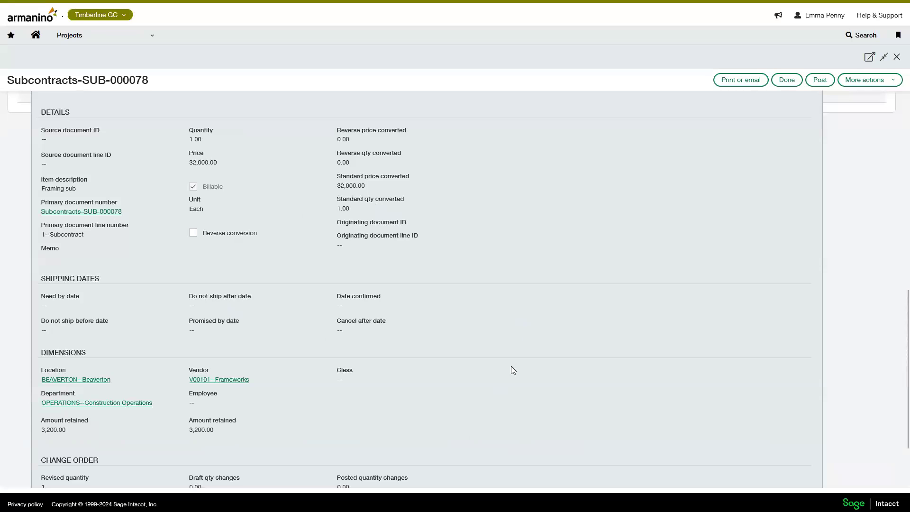
{"action": "scroll", "coordinate": [523, 362], "scroll_direction": "down", "scroll_amount": 2}
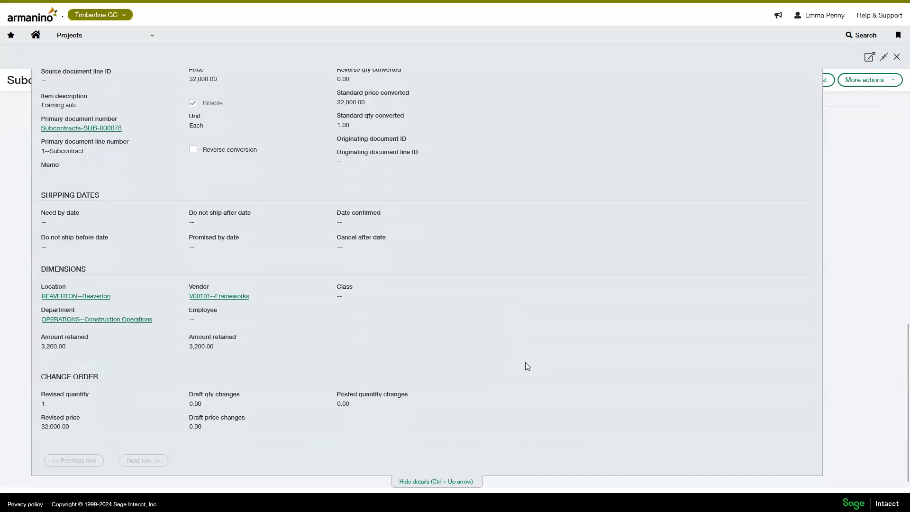
{"action": "scroll", "coordinate": [526, 365], "scroll_direction": "up", "scroll_amount": 4}
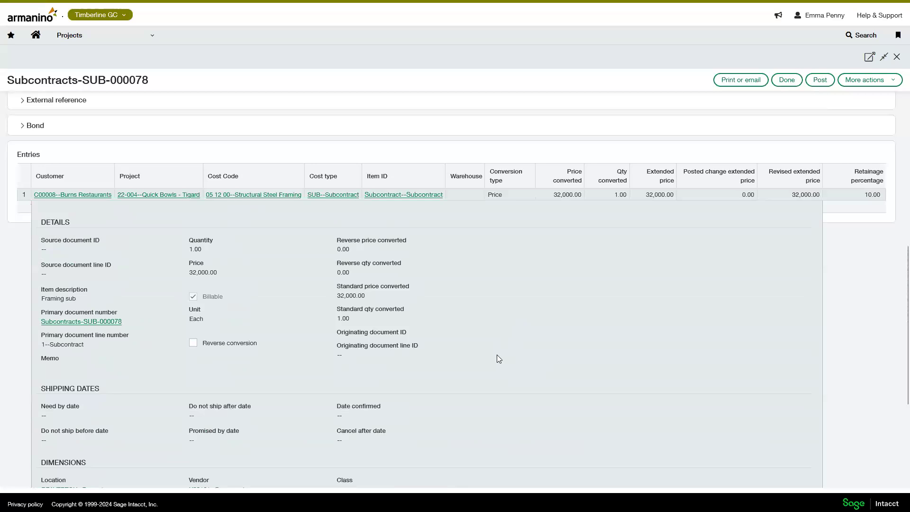
Step: Review the Frameworks subcontract's change documents and close the subcontract
{"action": "scroll", "coordinate": [497, 354], "scroll_direction": "up", "scroll_amount": 9}
{"action": "left_click", "coordinate": [118, 112]}
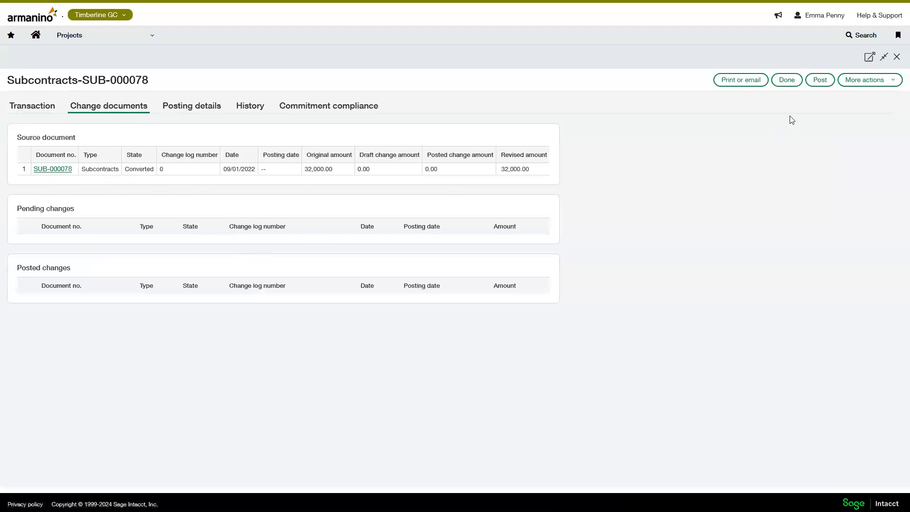
{"action": "left_click", "coordinate": [787, 79]}
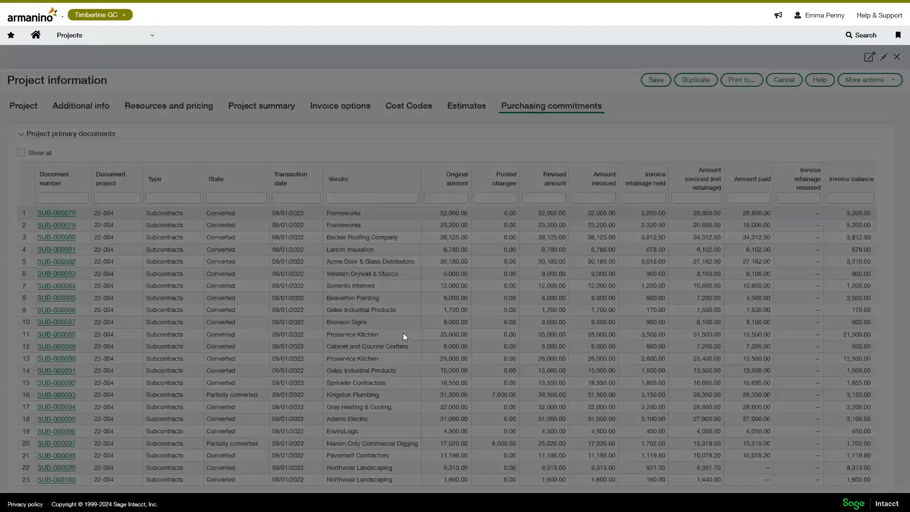
Step: Open the partially converted Marion Cnty Commercial Digging subcontract from the project's purchasing commitments and expand it to full size
{"action": "scroll", "coordinate": [257, 378], "scroll_direction": "down", "scroll_amount": 1}
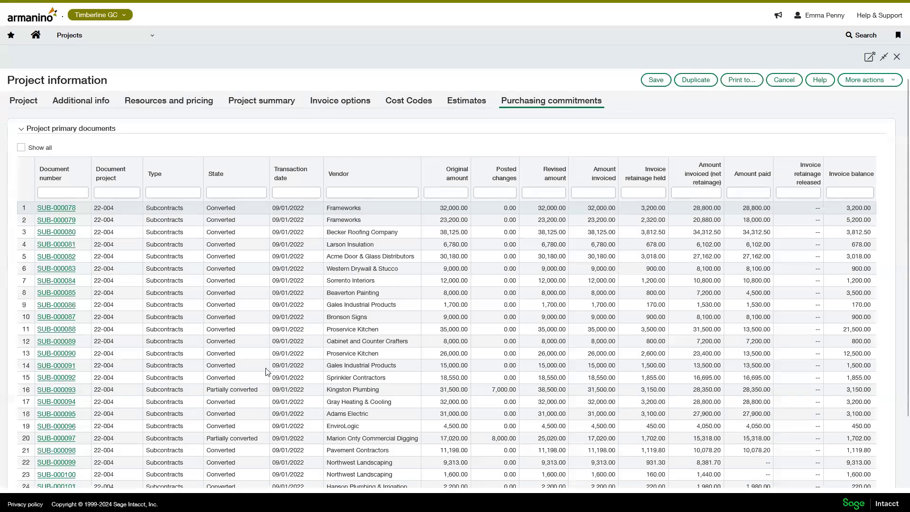
{"action": "scroll", "coordinate": [262, 403], "scroll_direction": "up", "scroll_amount": 1}
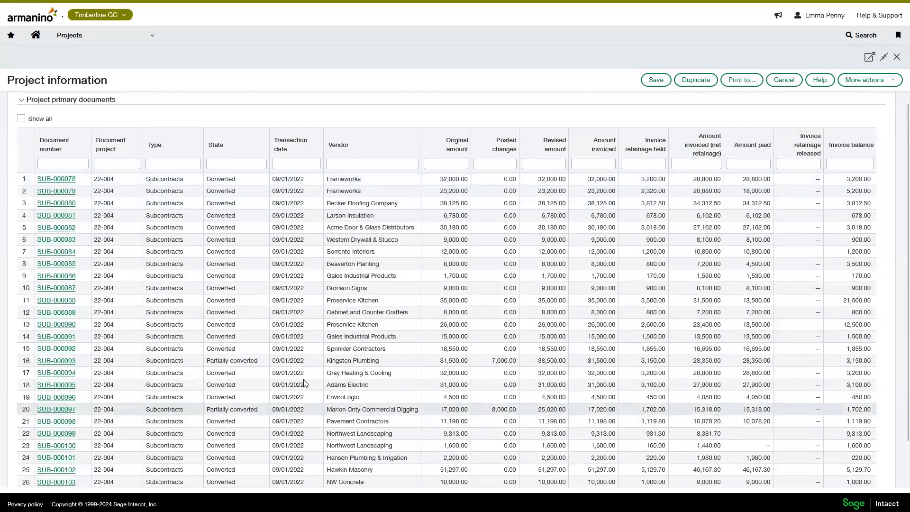
{"action": "left_click", "coordinate": [55, 409]}
{"action": "left_click", "coordinate": [724, 125]}
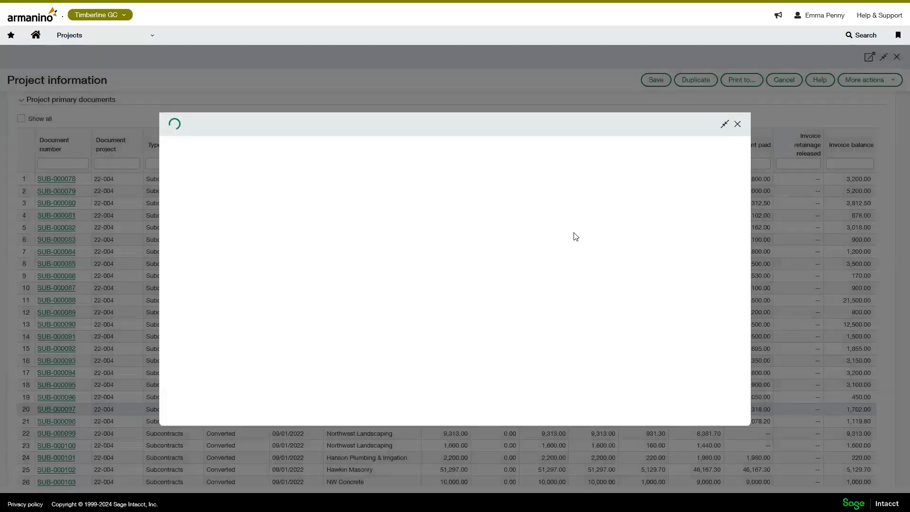
Step: Review the Marion Cnty Commercial Digging subcontract's transaction totals and its entries' posted changes and revised prices
{"action": "scroll", "coordinate": [346, 275], "scroll_direction": "down", "scroll_amount": 4}
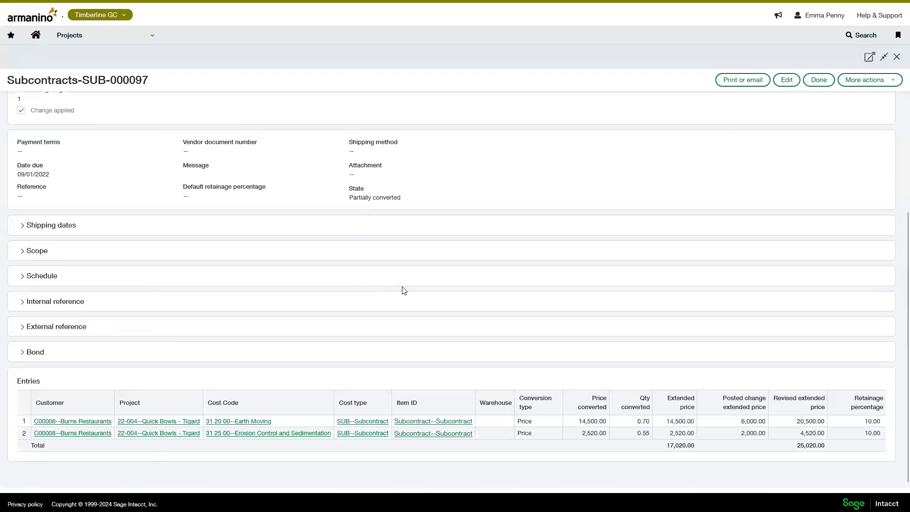
{"action": "scroll", "coordinate": [397, 287], "scroll_direction": "up", "scroll_amount": 3}
{"action": "scroll", "coordinate": [398, 287], "scroll_direction": "down", "scroll_amount": 3}
{"action": "scroll", "coordinate": [565, 392], "scroll_direction": "up", "scroll_amount": 3}
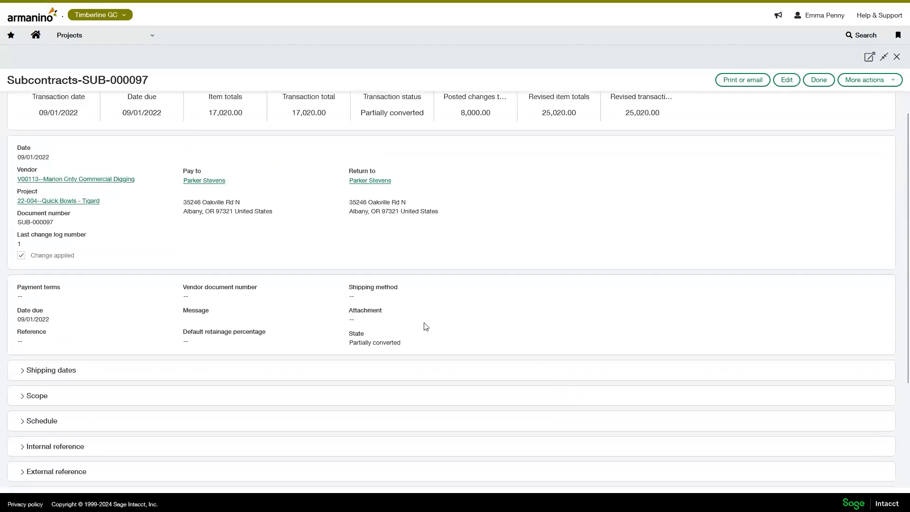
{"action": "scroll", "coordinate": [432, 329], "scroll_direction": "down", "scroll_amount": 3}
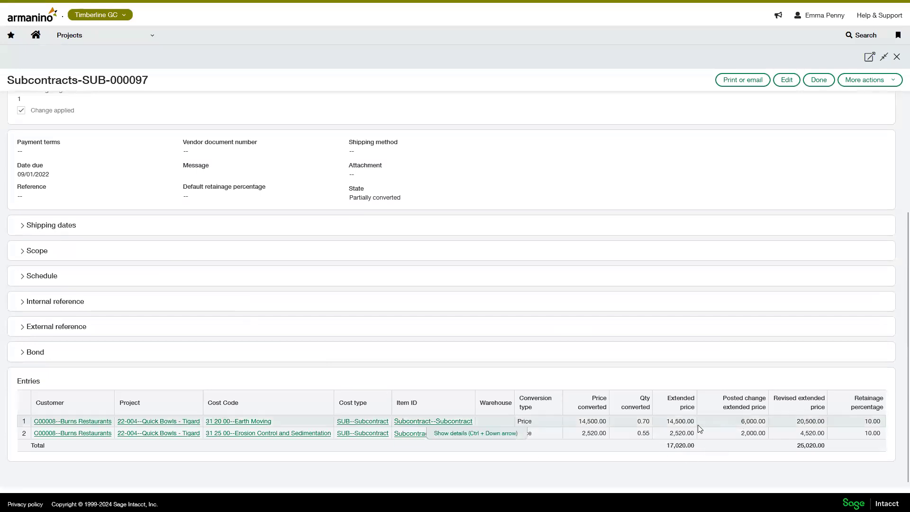
Step: Expand the Earth Moving entry's details, review its revised price, and show the subcontract's change documents
{"action": "left_click", "coordinate": [519, 432]}
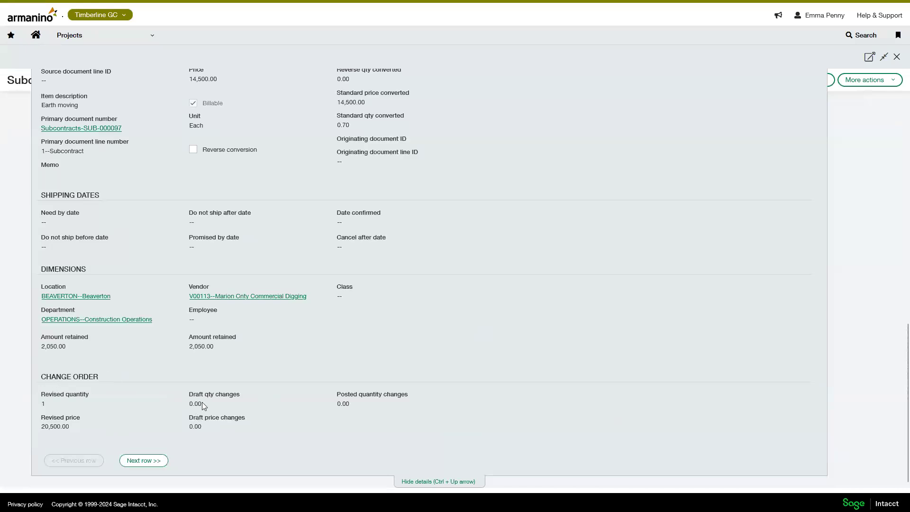
{"action": "left_click_drag", "start_coordinate": [38, 420], "coordinate": [205, 435]}
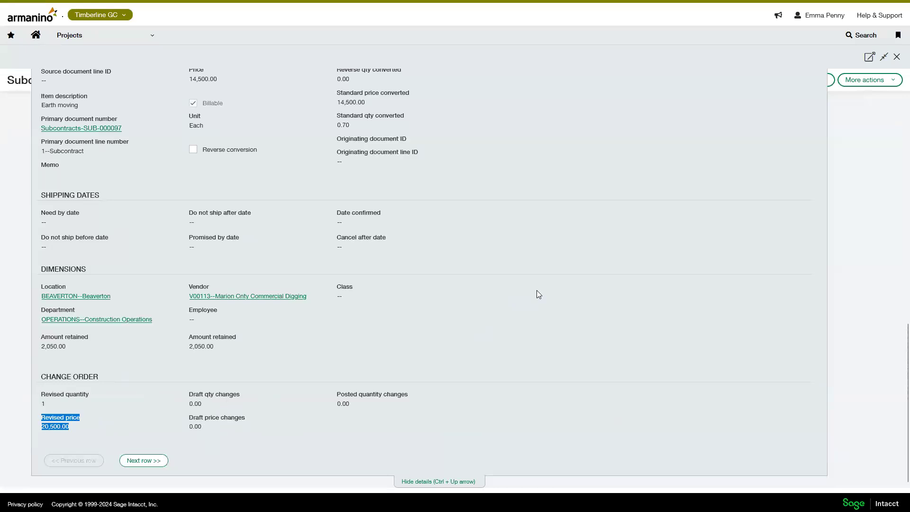
{"action": "scroll", "coordinate": [561, 289], "scroll_direction": "up", "scroll_amount": 8}
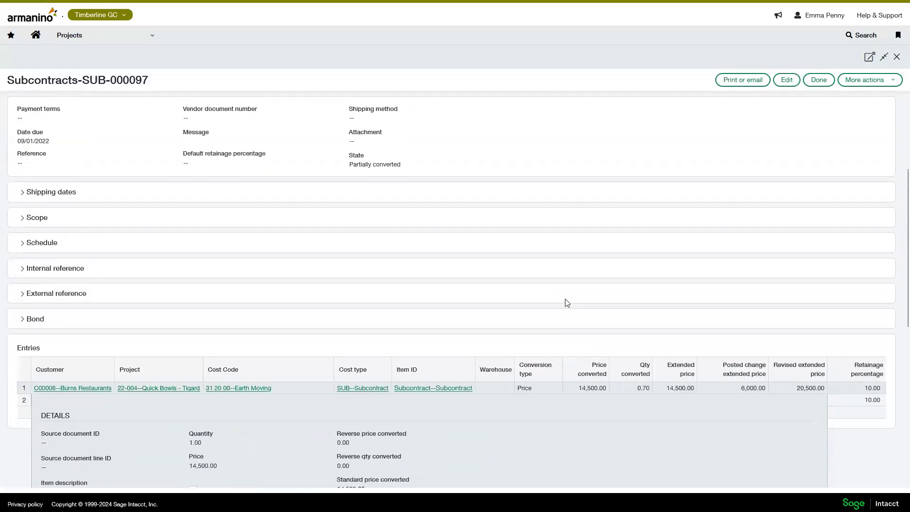
{"action": "scroll", "coordinate": [566, 302], "scroll_direction": "up", "scroll_amount": 5}
{"action": "left_click", "coordinate": [121, 116]}
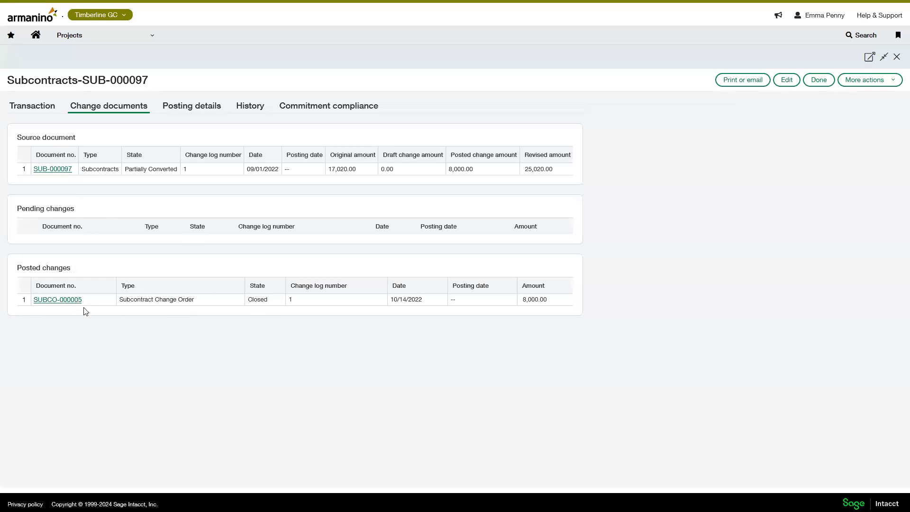
Step: Review the subcontract's posted and pending changes and examine its commitment compliance sections for insurance, miscellaneous items and lien waivers
{"action": "left_click_drag", "start_coordinate": [18, 268], "coordinate": [88, 270]}
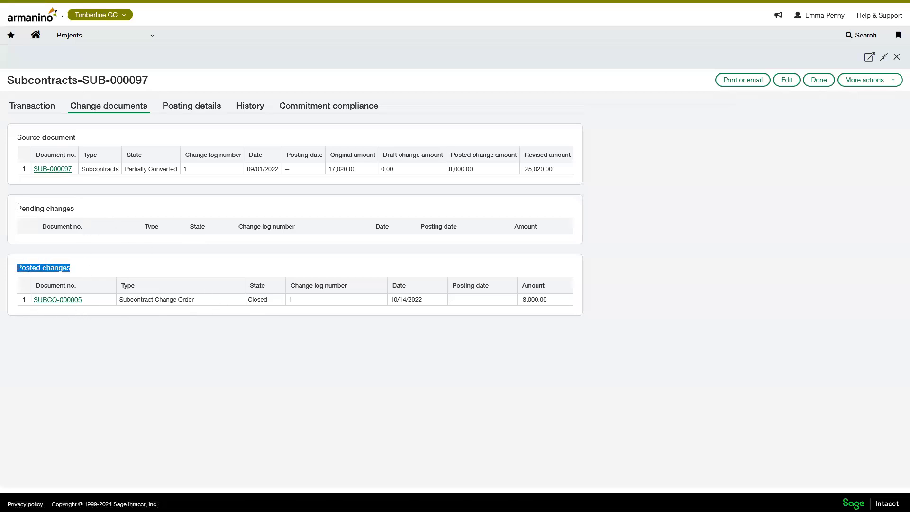
{"action": "left_click_drag", "start_coordinate": [17, 208], "coordinate": [73, 211]}
{"action": "left_click", "coordinate": [73, 212]}
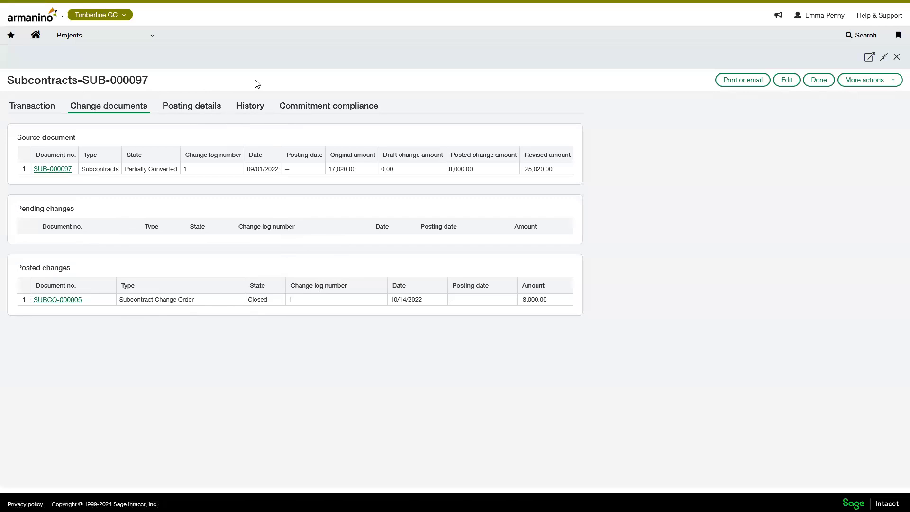
{"action": "left_click", "coordinate": [330, 106]}
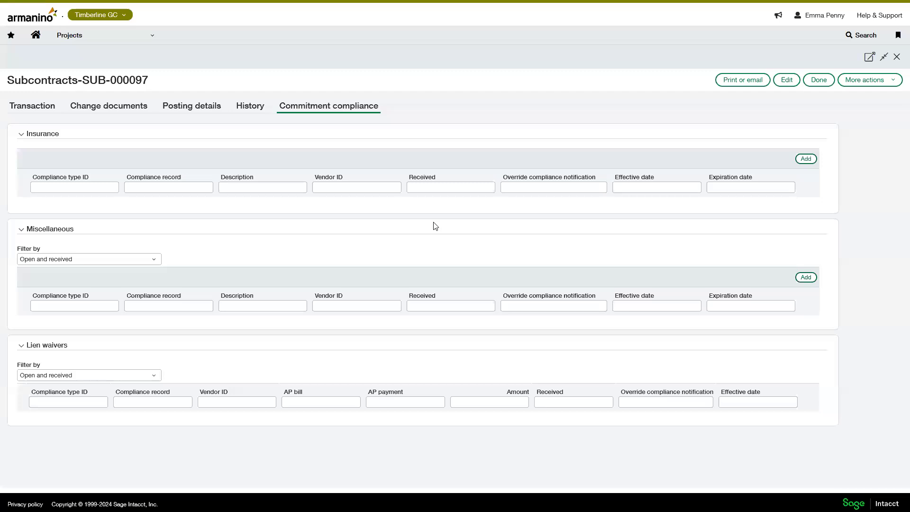
{"action": "left_click", "coordinate": [466, 191]}
Step: Go to AP retainage releases and start a new release, keeping 08/21/2024 as the release and GL posting dates
{"action": "left_click", "coordinate": [11, 35]}
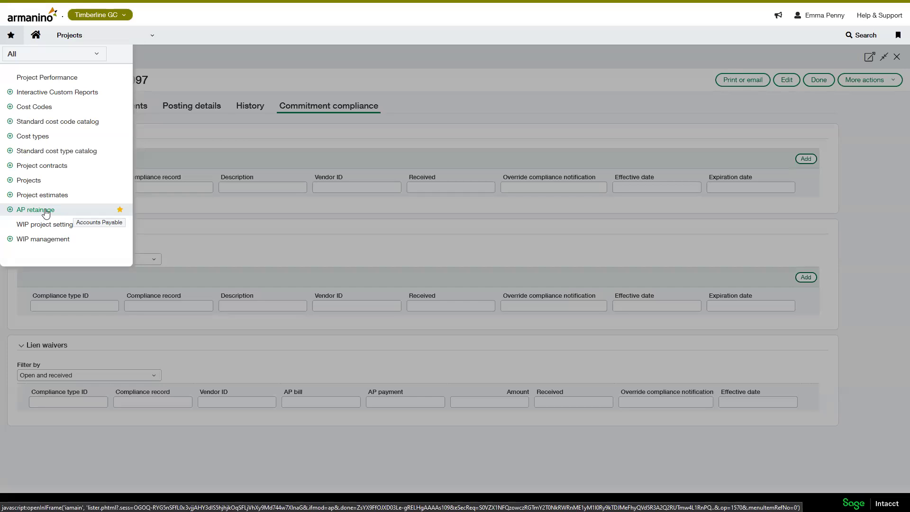
{"action": "left_click", "coordinate": [35, 210]}
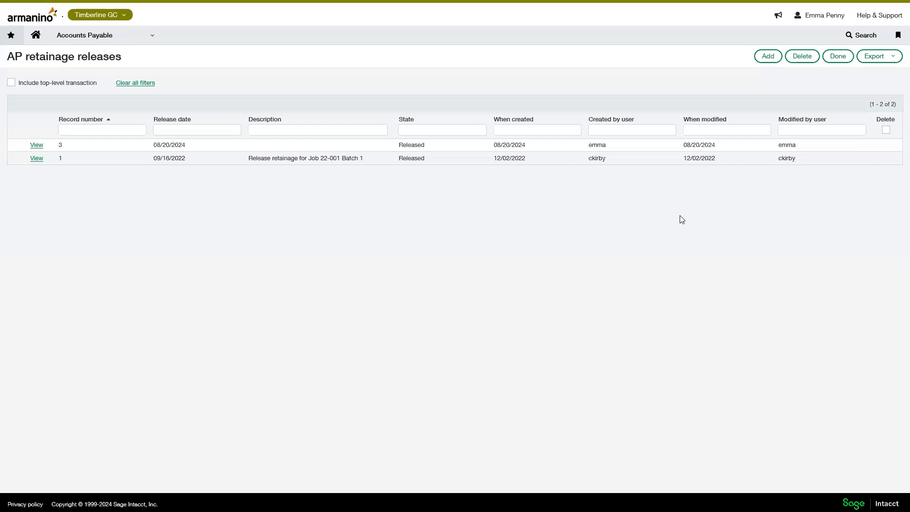
{"action": "left_click", "coordinate": [706, 128]}
{"action": "left_click", "coordinate": [766, 56]}
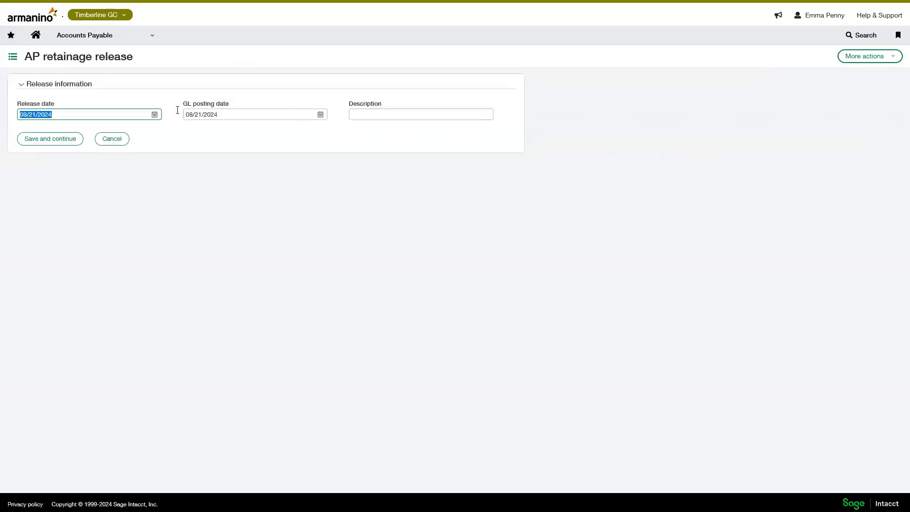
{"action": "left_click", "coordinate": [67, 139]}
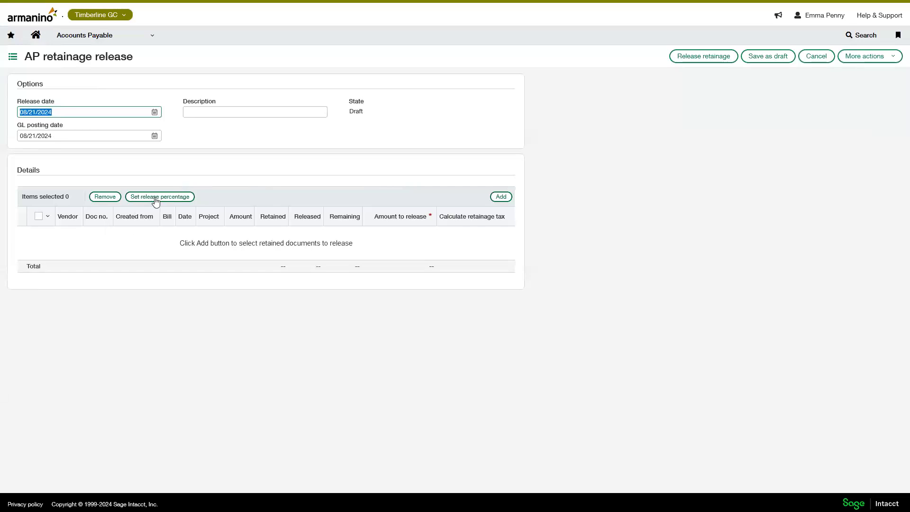
Step: Open the releasable retainage records at full size and filter the vendor name by "sorr"
{"action": "left_click", "coordinate": [500, 196]}
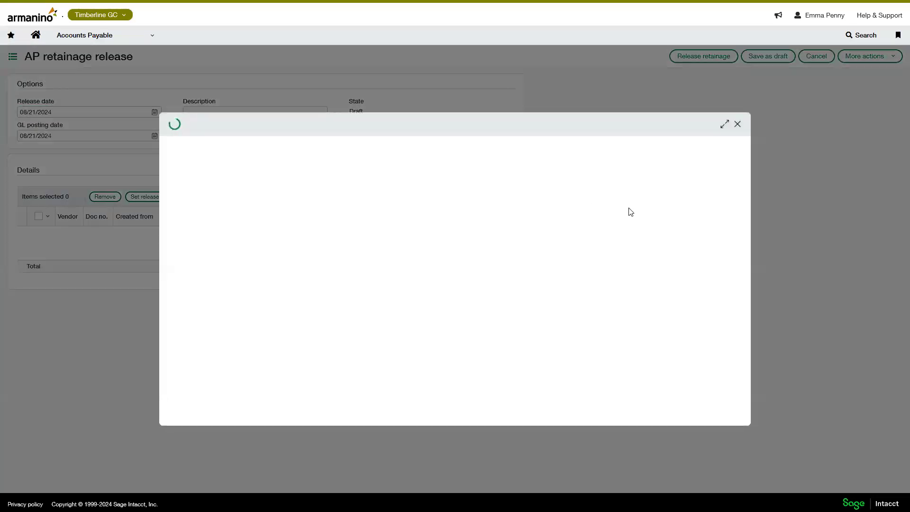
{"action": "left_click", "coordinate": [724, 124]}
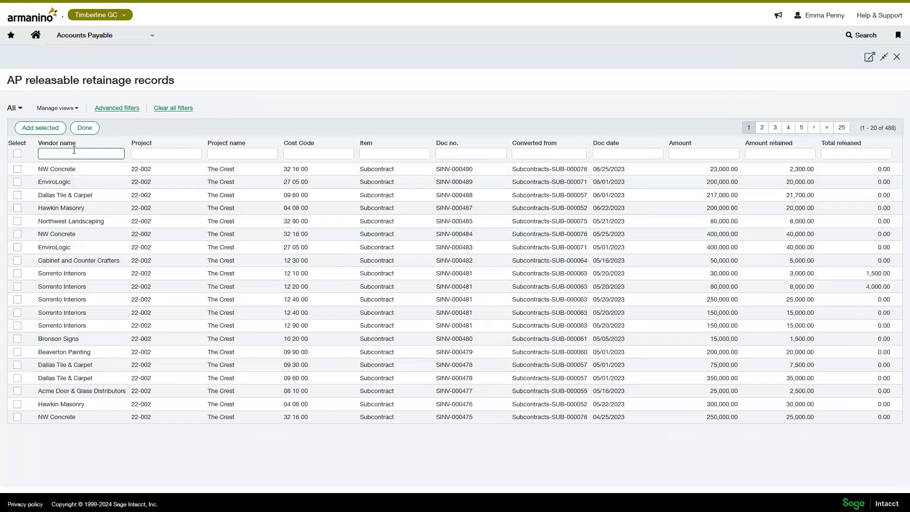
{"action": "left_click", "coordinate": [93, 152]}
{"action": "key", "text": "Return"}
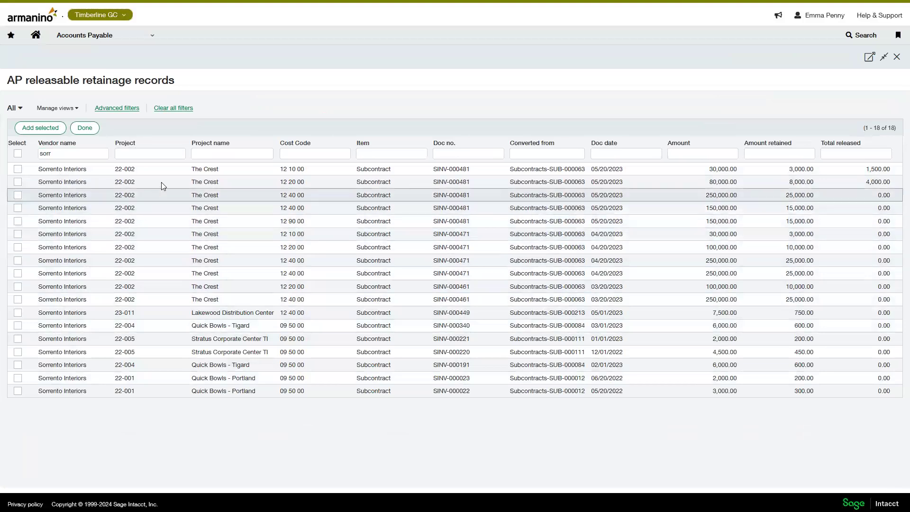
Step: Review the amount and total released columns and add the first three Sorrento Interiors records for The Crest to the release
{"action": "double_click", "coordinate": [679, 143]}
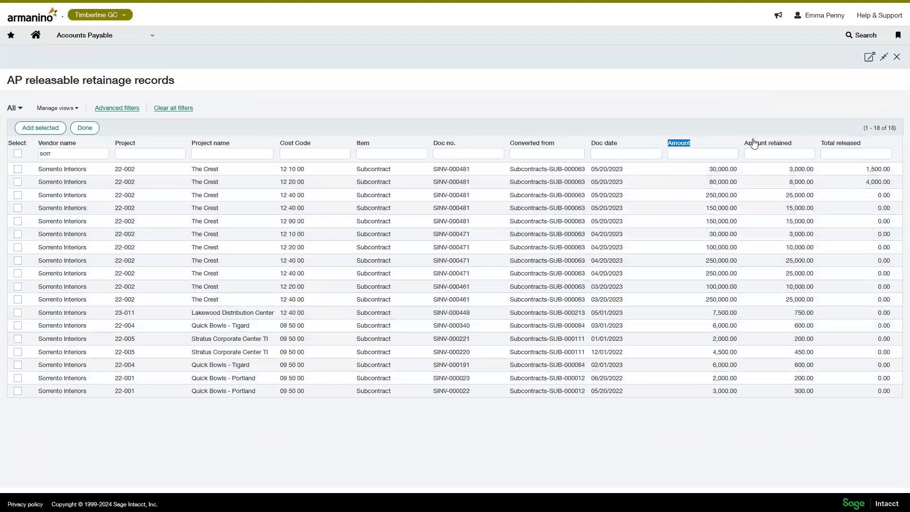
{"action": "left_click", "coordinate": [842, 141]}
{"action": "left_click_drag", "start_coordinate": [846, 142], "coordinate": [820, 142]}
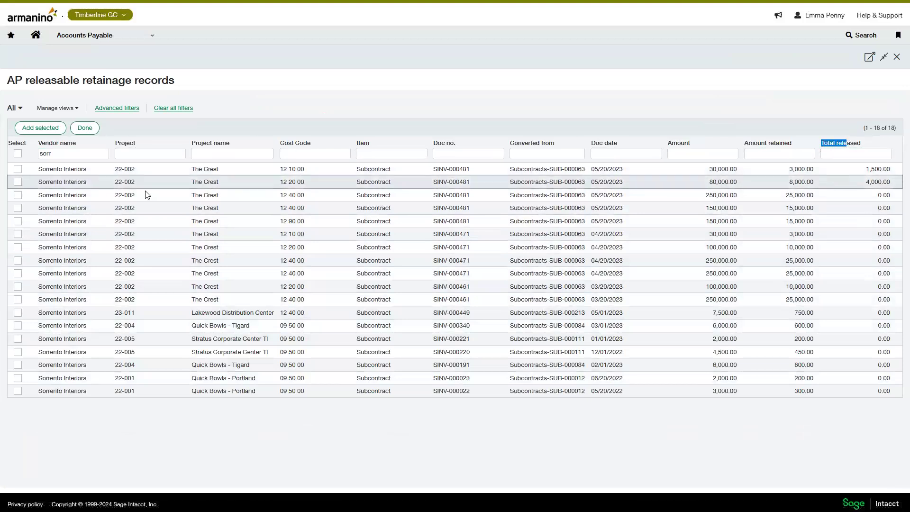
{"action": "left_click", "coordinate": [18, 168]}
{"action": "left_click", "coordinate": [17, 182]}
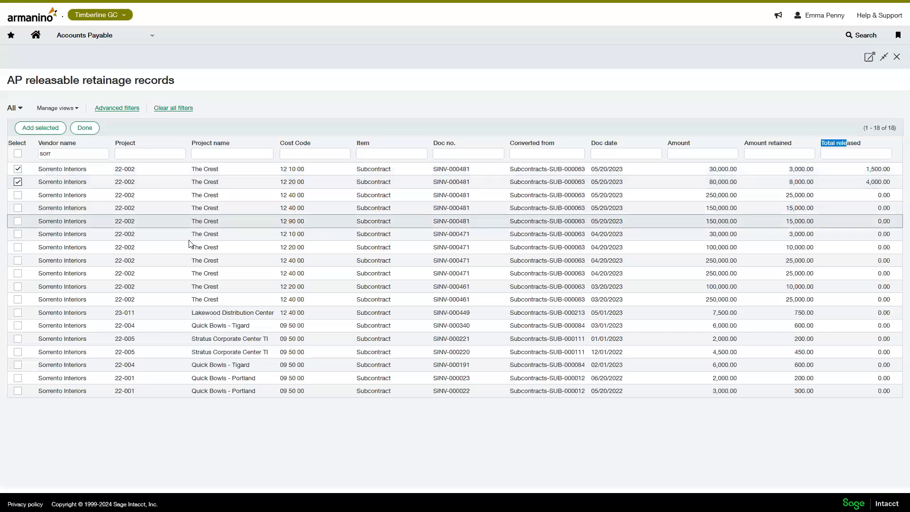
{"action": "left_click", "coordinate": [18, 195]}
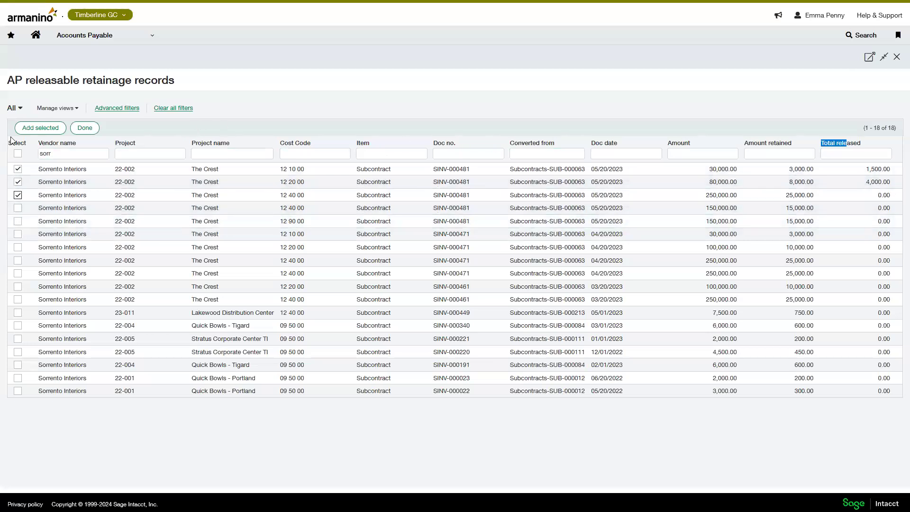
{"action": "left_click", "coordinate": [40, 127]}
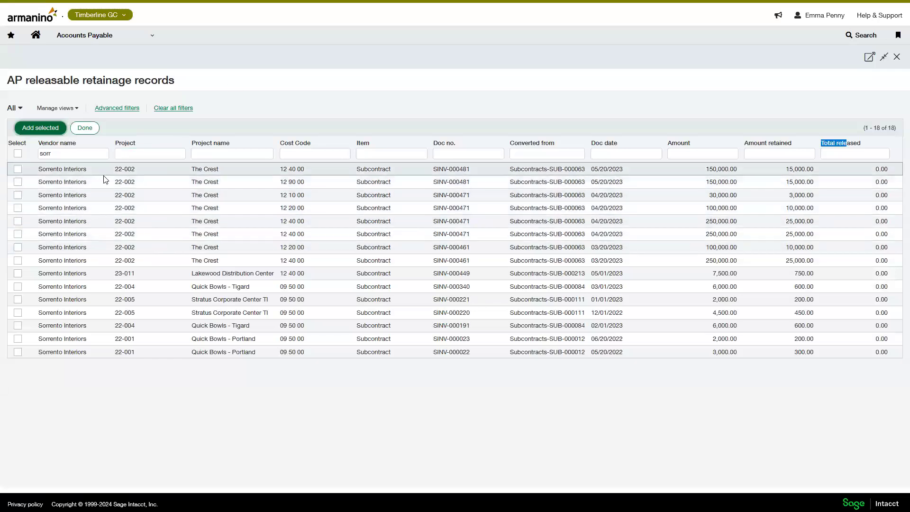
Step: Clear the vendor name filter and close the releasable retainage records
{"action": "left_click", "coordinate": [51, 153]}
{"action": "left_click_drag", "start_coordinate": [50, 153], "coordinate": [27, 188]}
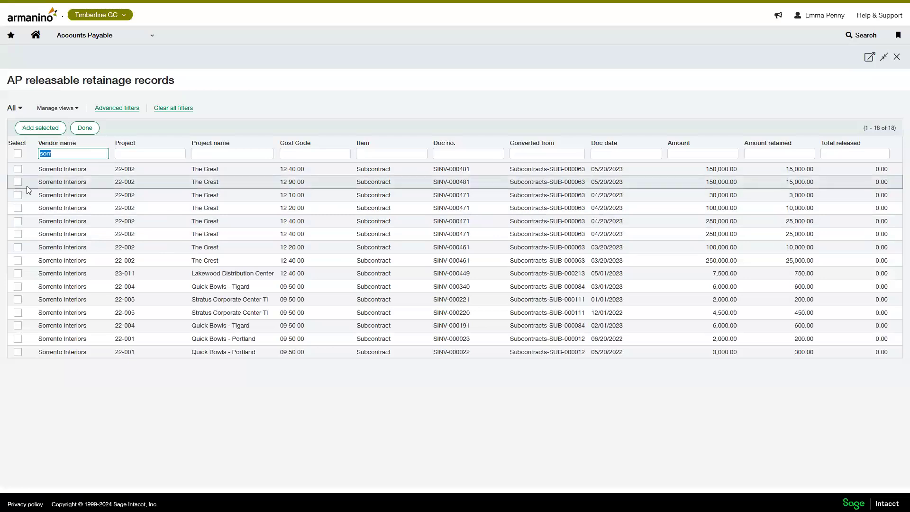
{"action": "key", "text": "Return"}
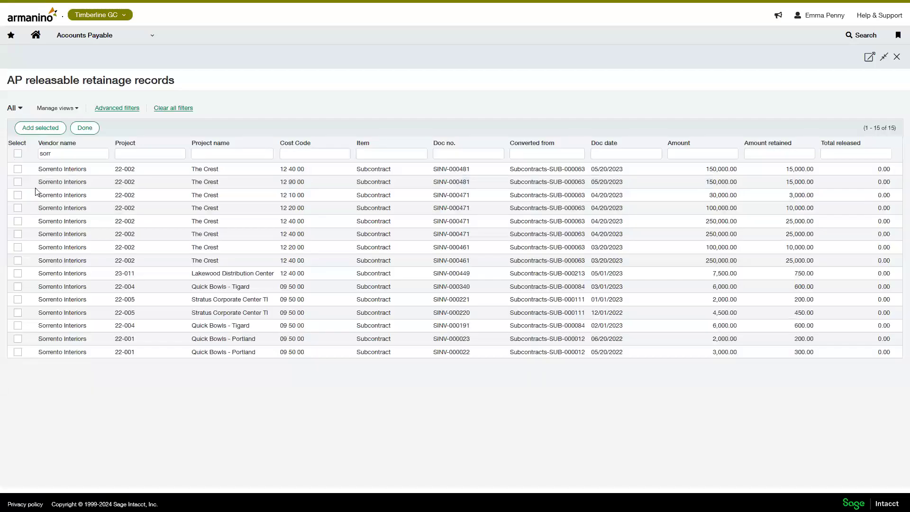
{"action": "double_click", "coordinate": [72, 157]}
{"action": "key", "text": "BackSpace"}
{"action": "key", "text": "Return"}
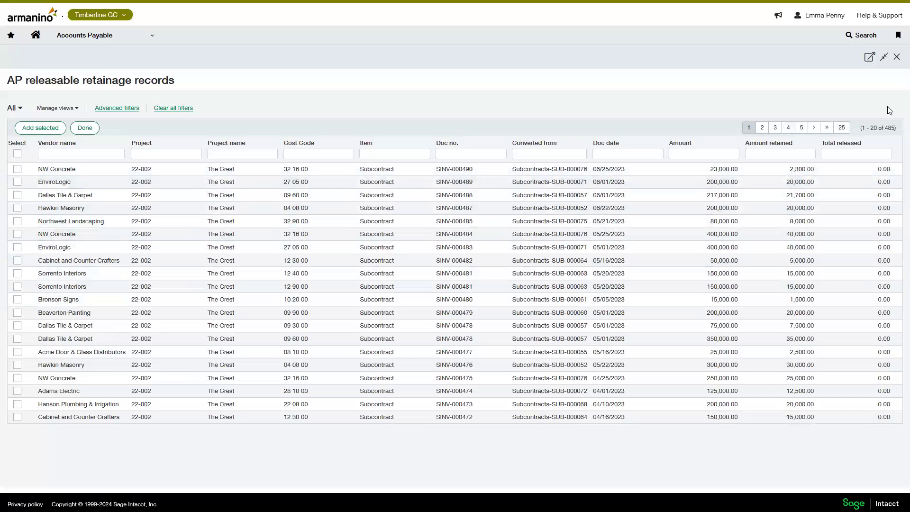
{"action": "left_click", "coordinate": [897, 56]}
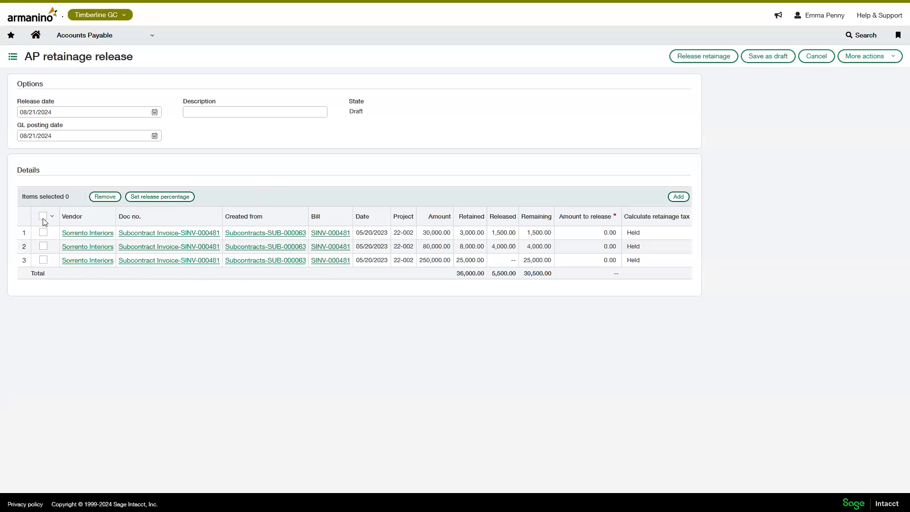
Step: Set the total retainage percentage to release to 50 for all three Sorrento Interiors lines and try to release the retainage
{"action": "left_click", "coordinate": [164, 198]}
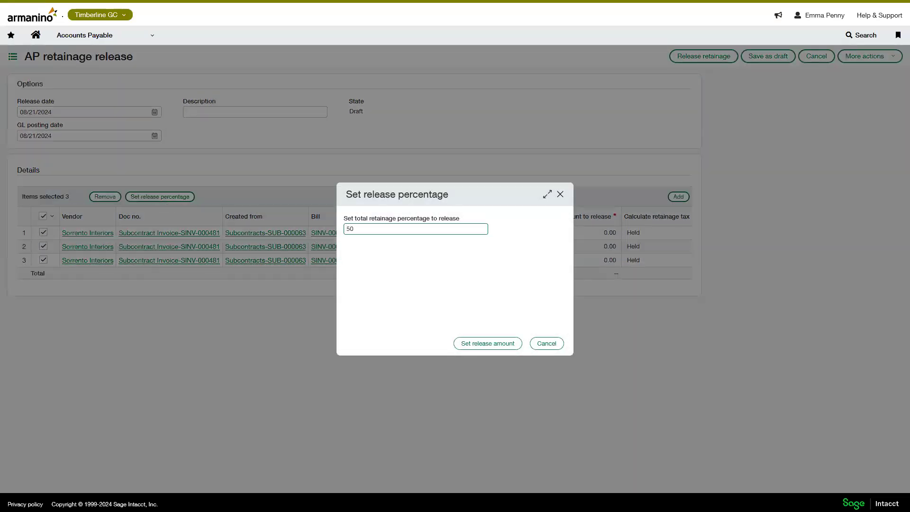
{"action": "left_click", "coordinate": [485, 344]}
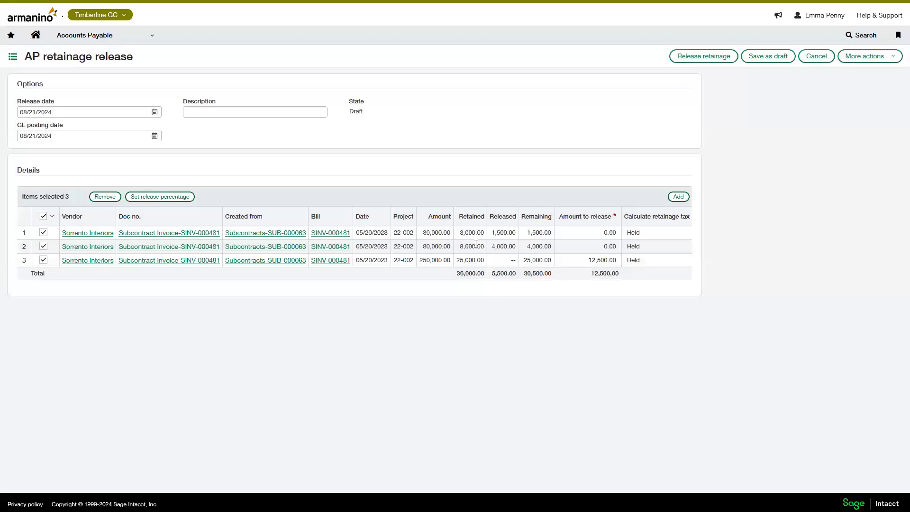
{"action": "left_click_drag", "start_coordinate": [492, 233], "coordinate": [540, 249]}
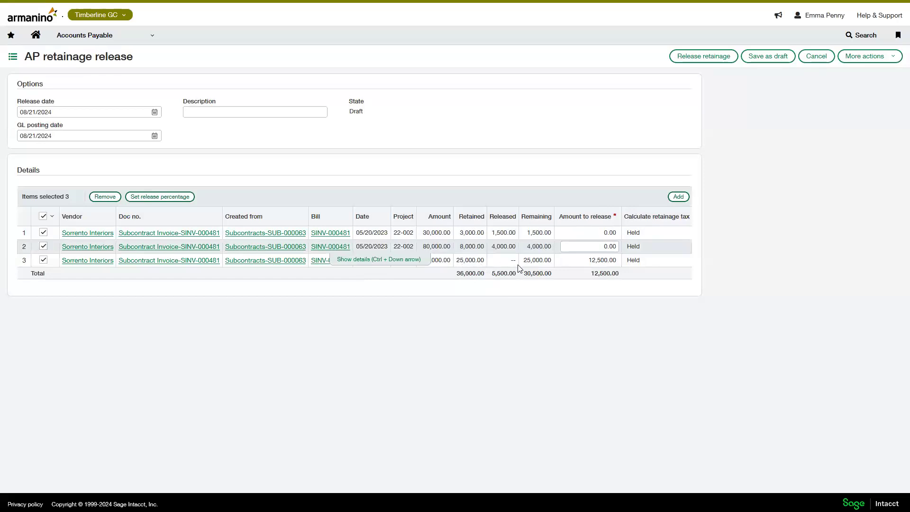
{"action": "left_click", "coordinate": [457, 264]}
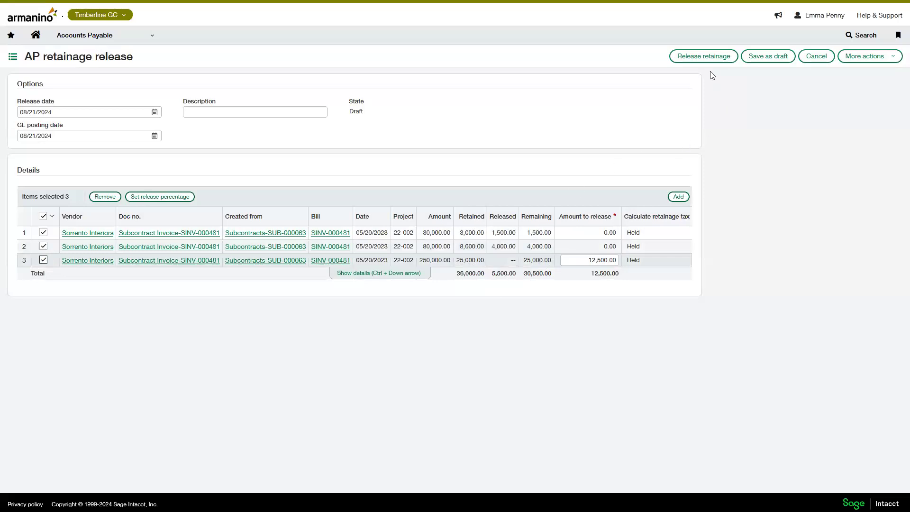
{"action": "left_click", "coordinate": [703, 56]}
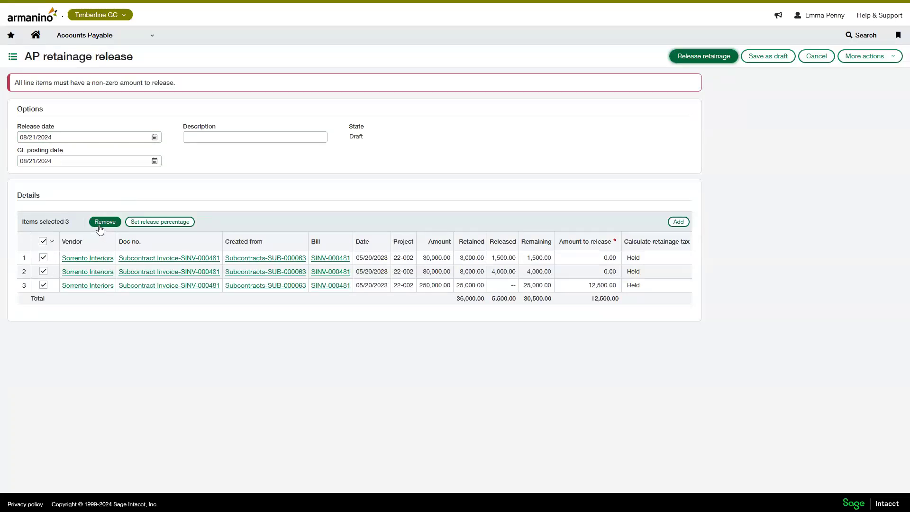
{"action": "left_click", "coordinate": [368, 190]}
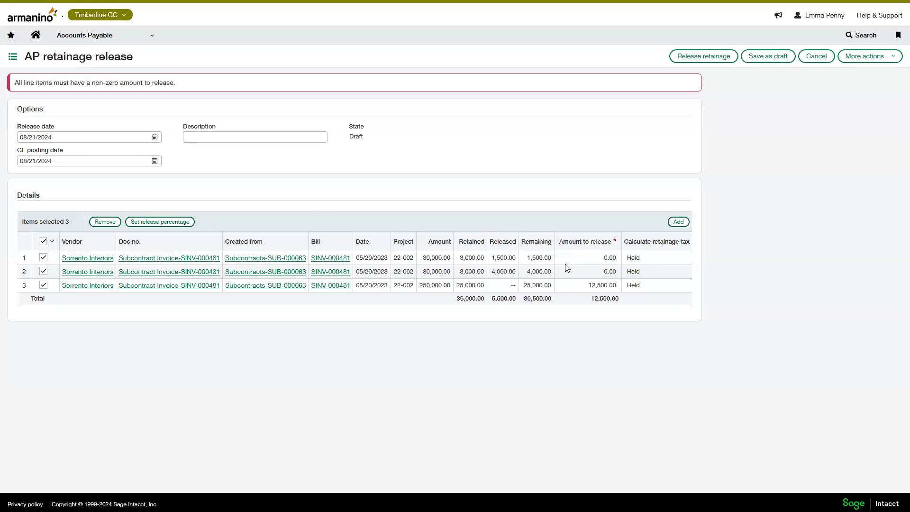
Step: Set the amount to release to 1,500.00 on the first line and 4,000.00 on the second, and release the retainage
{"action": "left_click", "coordinate": [587, 261]}
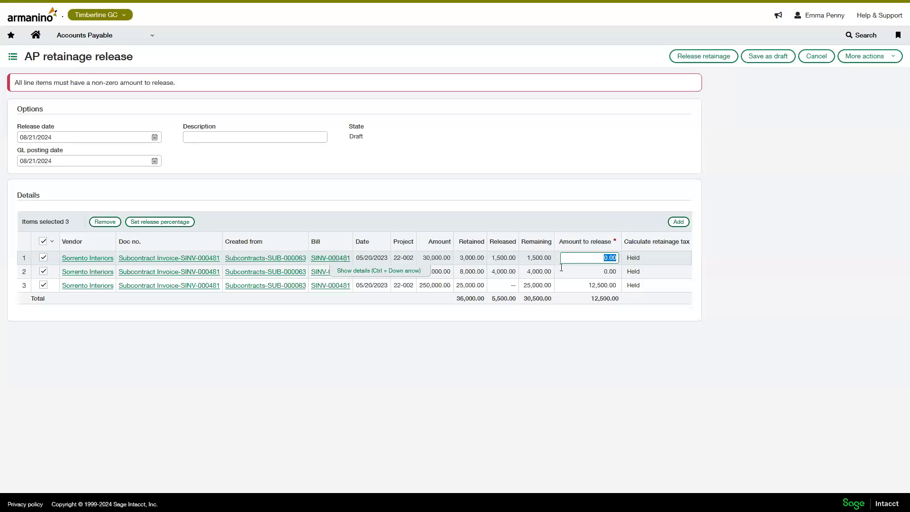
{"action": "type", "text": "15"}
{"action": "left_click", "coordinate": [588, 271]}
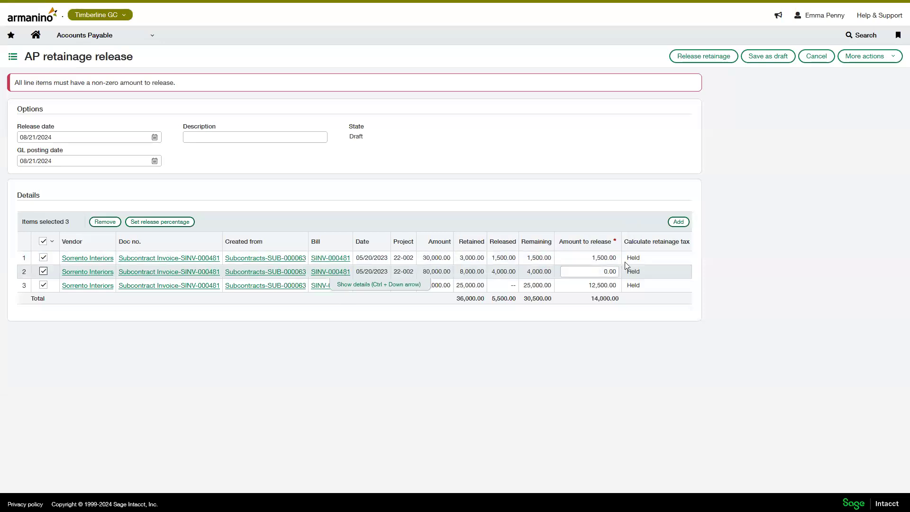
{"action": "left_click", "coordinate": [592, 276]}
{"action": "type", "text": "4,"}
{"action": "type", "text": "000"}
{"action": "key", "text": "Tab"}
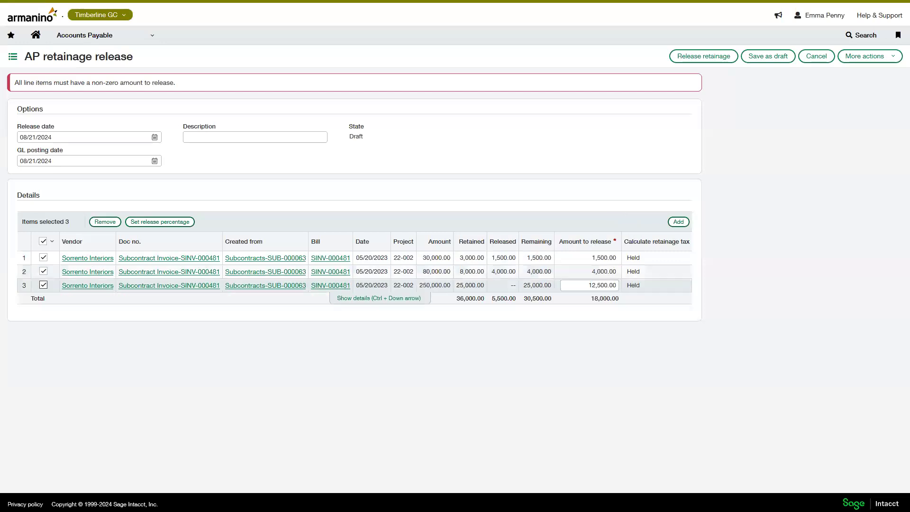
{"action": "left_click", "coordinate": [700, 62]}
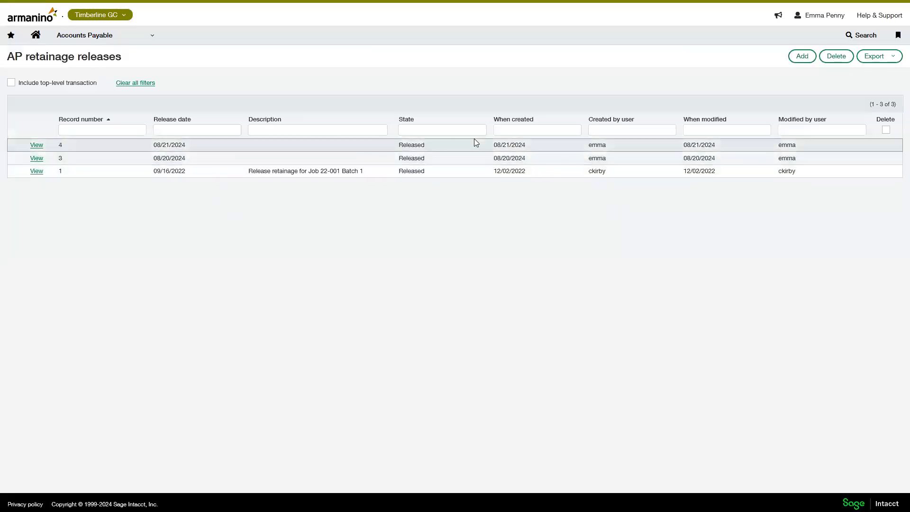
Step: Review the 08/21/2024 retainage release's details and the matching Sorrento Interiors bill in the Accounts Payable bills
{"action": "left_click", "coordinate": [34, 149]}
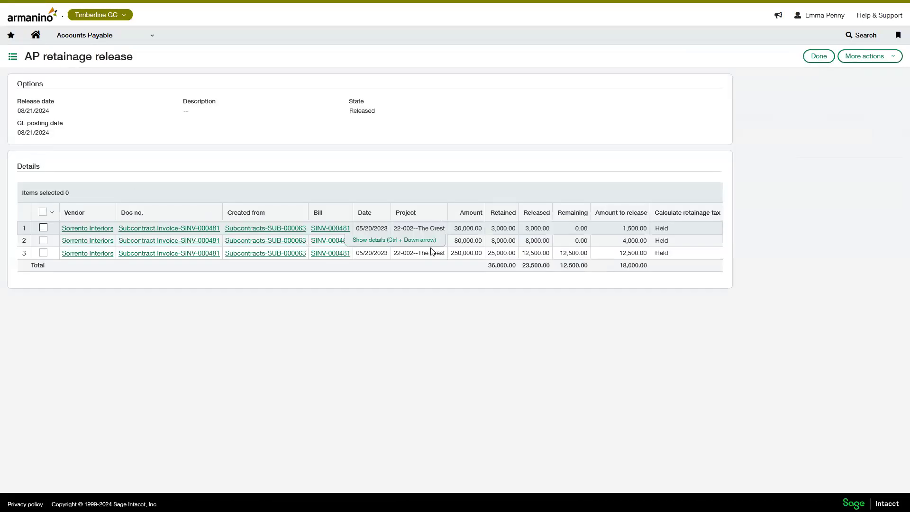
{"action": "left_click", "coordinate": [11, 35]}
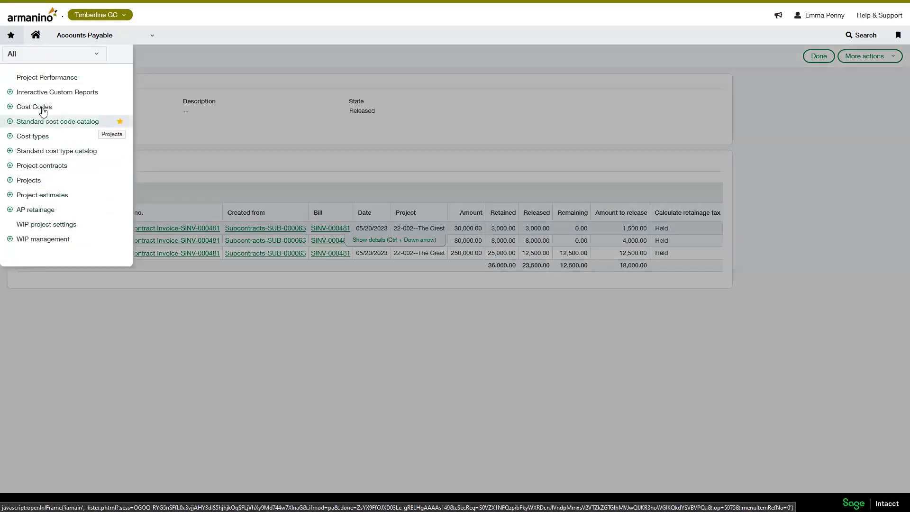
{"action": "left_click", "coordinate": [101, 35]}
{"action": "left_click", "coordinate": [190, 114]}
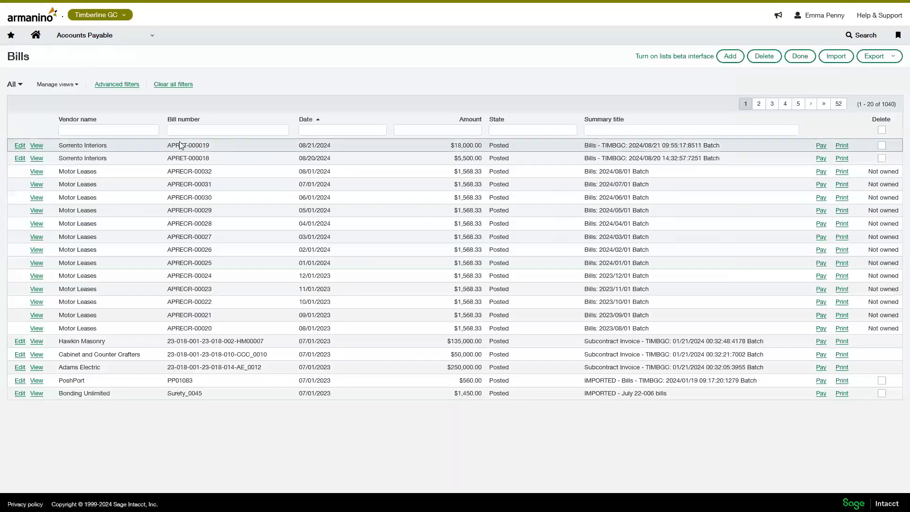
{"action": "left_click_drag", "start_coordinate": [113, 151], "coordinate": [494, 154]}
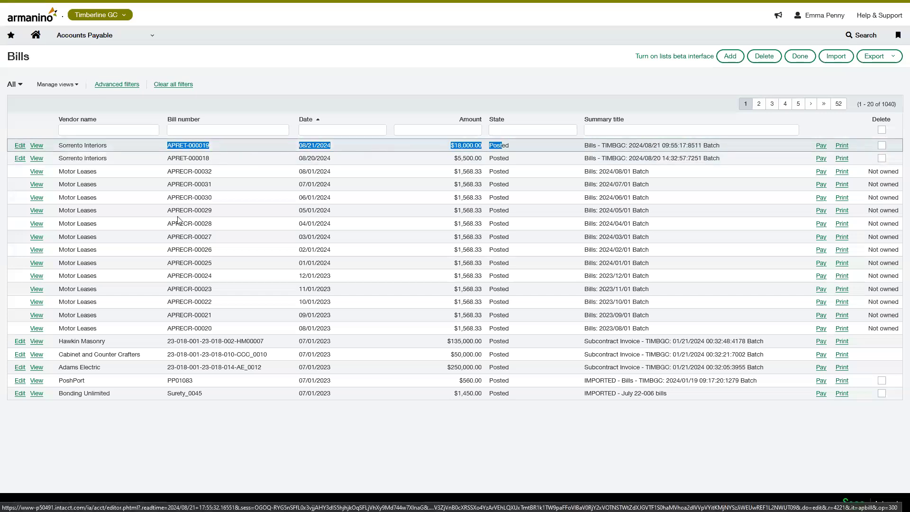
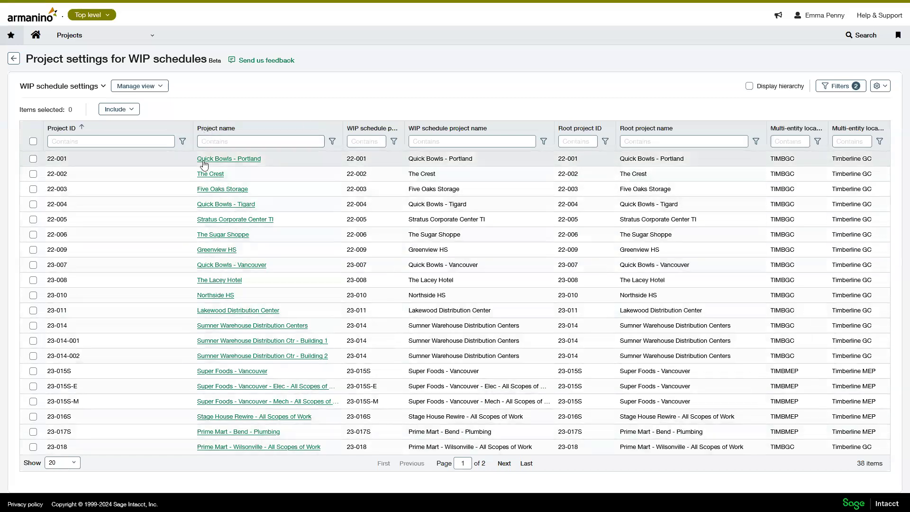
Step: Select all listed projects to check their WIP schedule inclusion options, and display the project hierarchy
{"action": "left_click", "coordinate": [34, 141]}
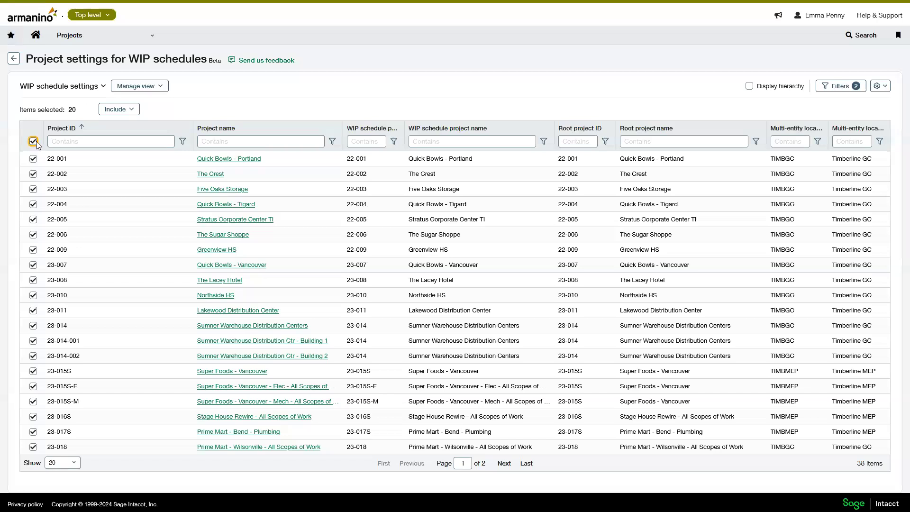
{"action": "left_click", "coordinate": [130, 113]}
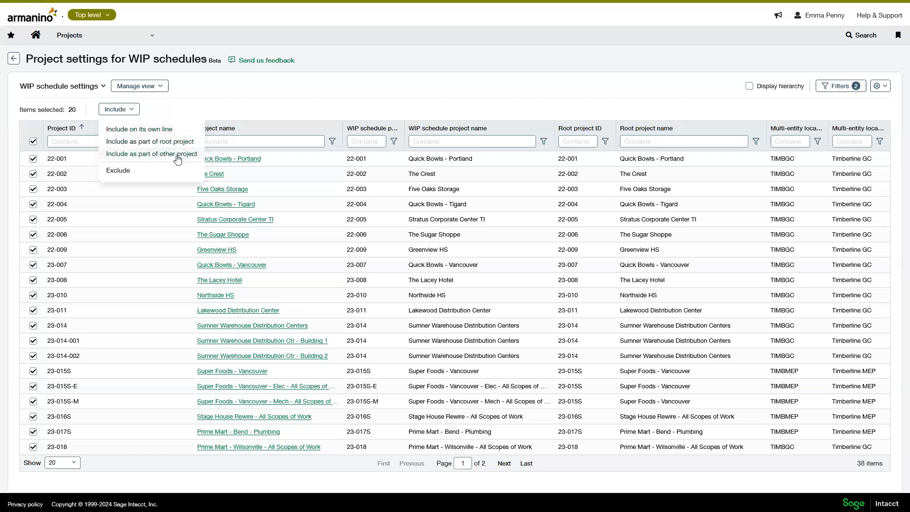
{"action": "left_click", "coordinate": [355, 102]}
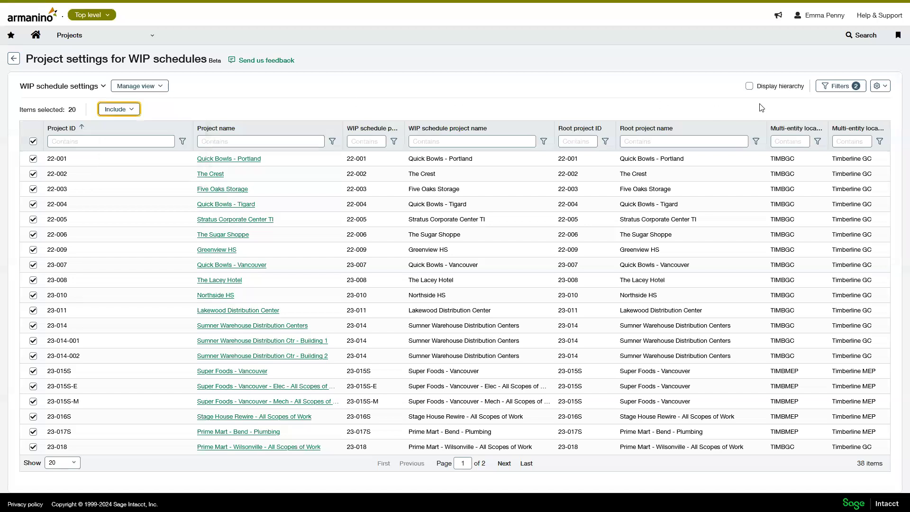
{"action": "left_click", "coordinate": [749, 87]}
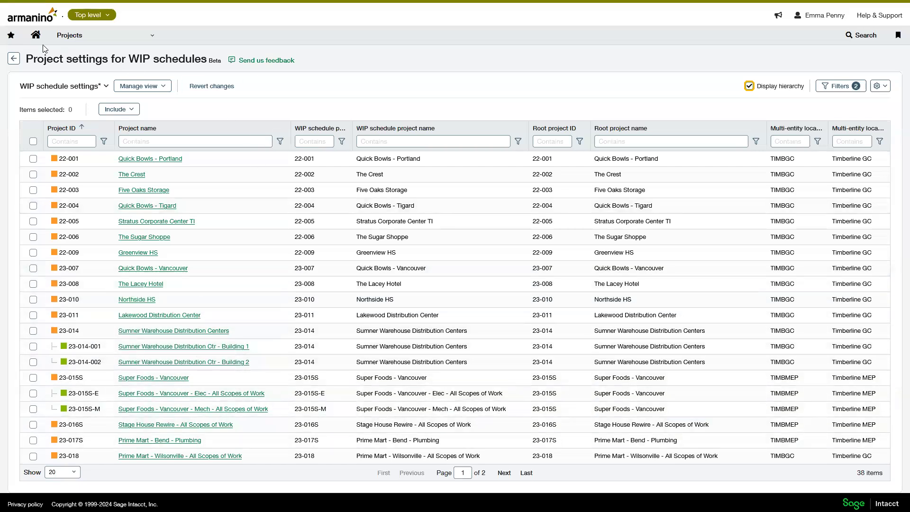
Step: Open the Month Ended December 2023 WIP schedule for editing from WIP management
{"action": "left_click", "coordinate": [69, 35]}
{"action": "left_click", "coordinate": [45, 235]}
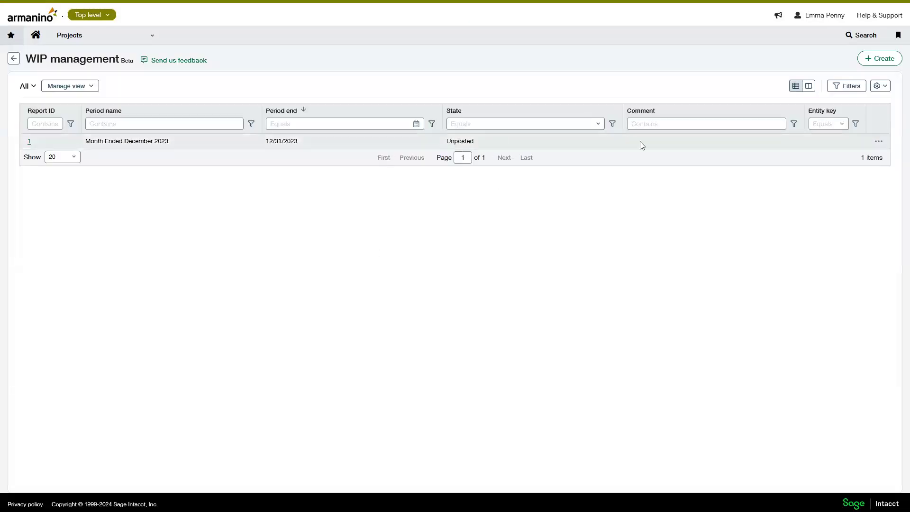
{"action": "left_click", "coordinate": [878, 142]}
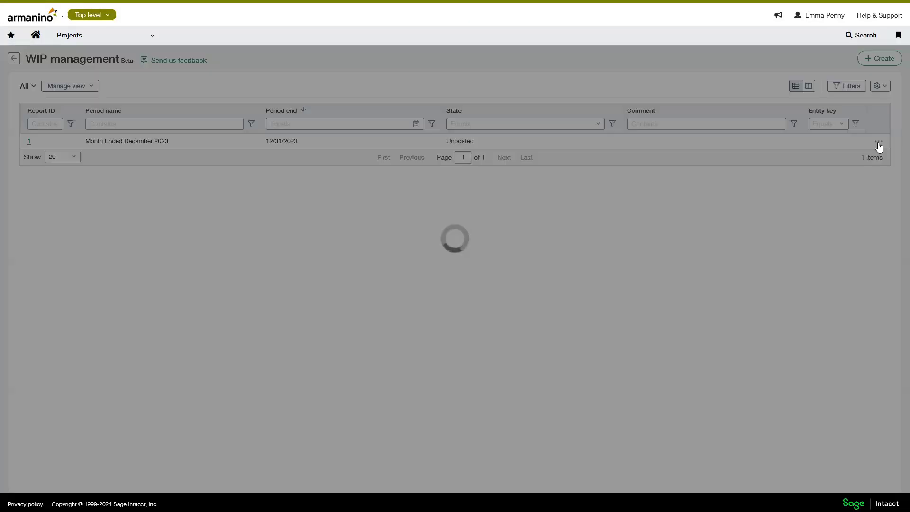
{"action": "left_click", "coordinate": [845, 130]}
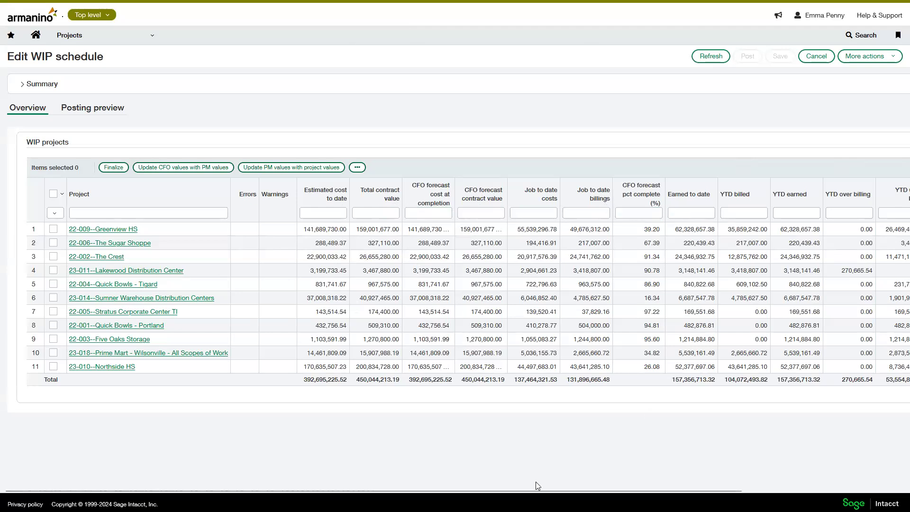
Step: Review the WIP schedule's columns and the detailed actuals, PM and CFO entries of the Greenview HS project
{"action": "left_click_drag", "start_coordinate": [543, 490], "coordinate": [705, 489]}
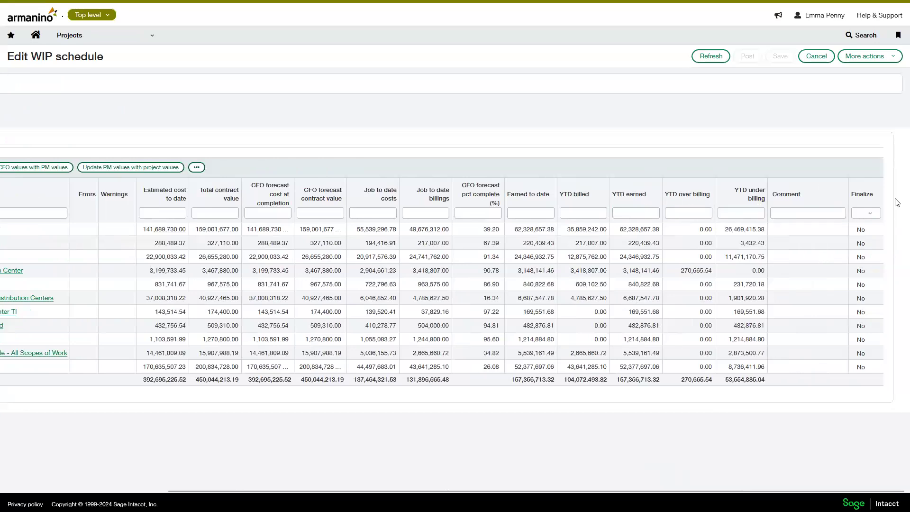
{"action": "left_click_drag", "start_coordinate": [304, 490], "coordinate": [138, 487]}
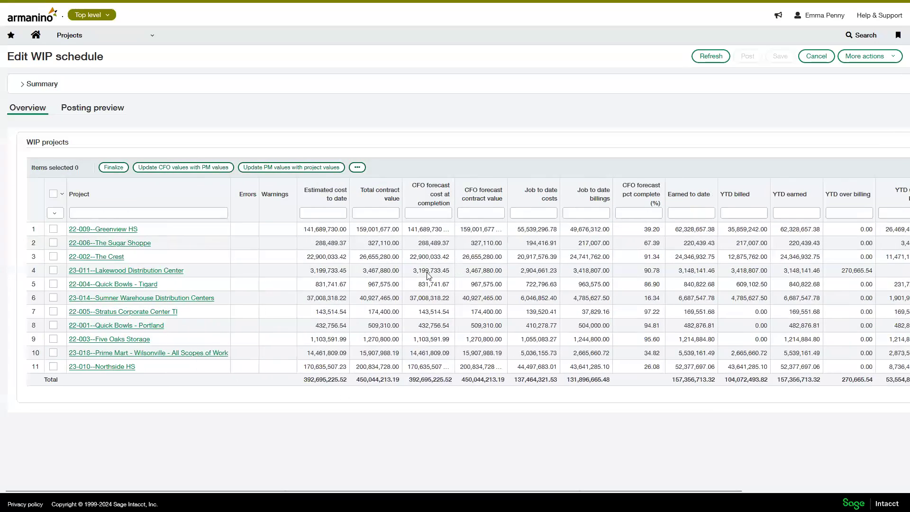
{"action": "left_click", "coordinate": [532, 245]}
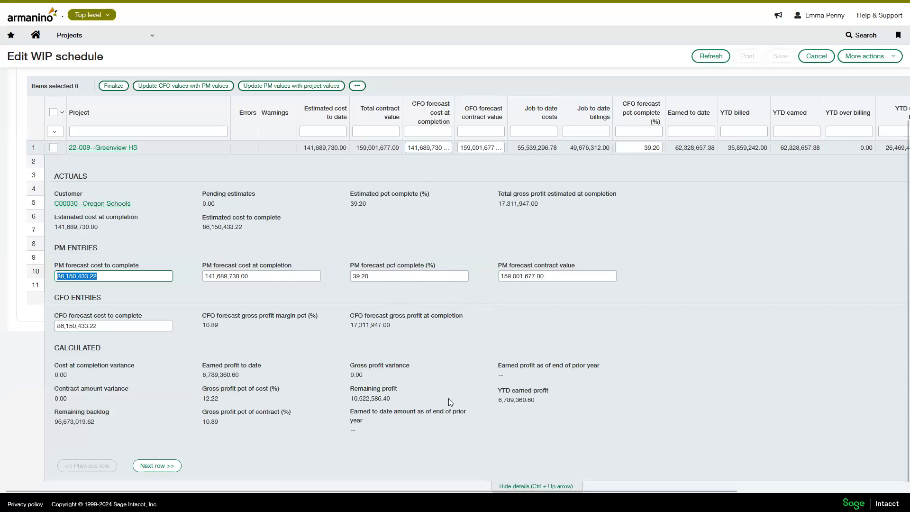
{"action": "left_click", "coordinate": [512, 487]}
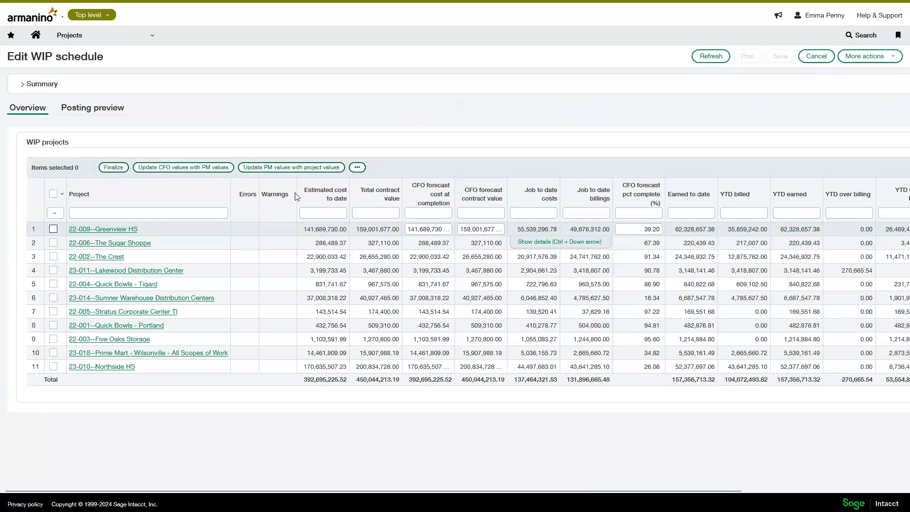
Step: Finalize all projects in the WIP schedule and check their Finalize status
{"action": "left_click", "coordinate": [357, 167]}
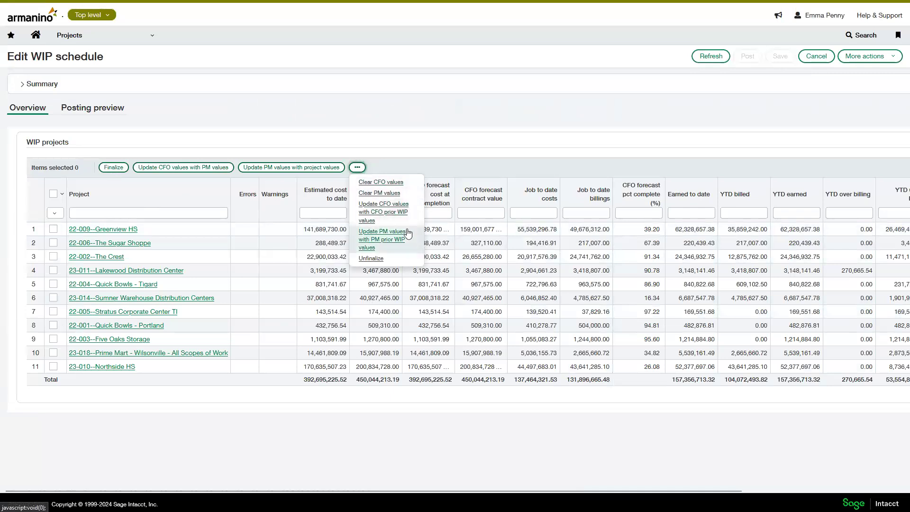
{"action": "left_click", "coordinate": [402, 158]}
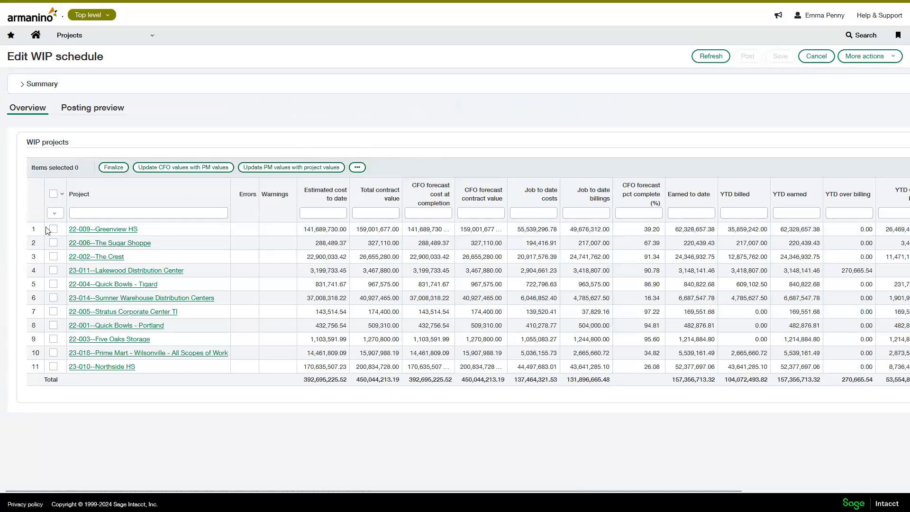
{"action": "left_click", "coordinate": [53, 194]}
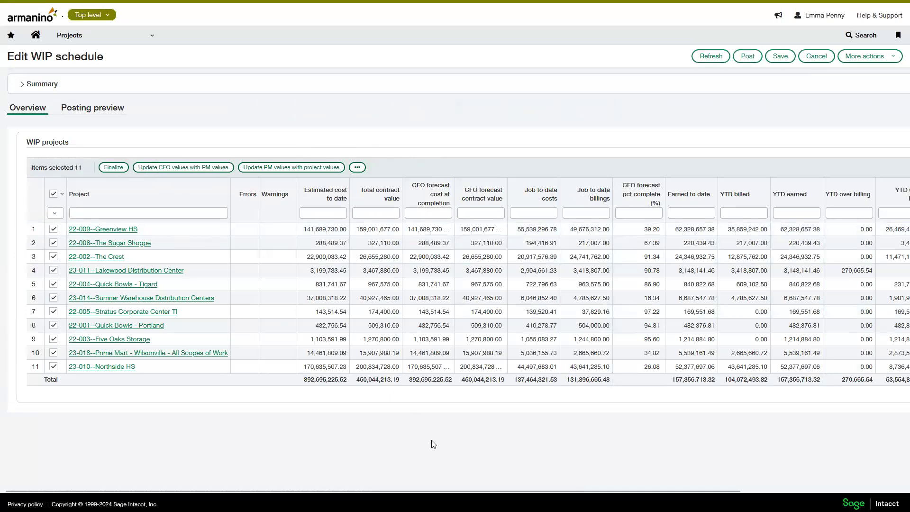
{"action": "left_click_drag", "start_coordinate": [468, 491], "coordinate": [631, 491]}
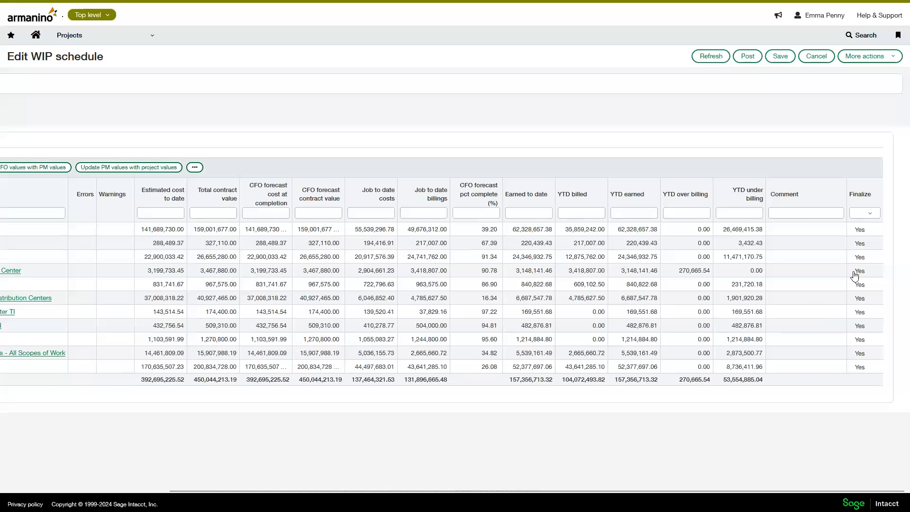
{"action": "left_click", "coordinate": [863, 229]}
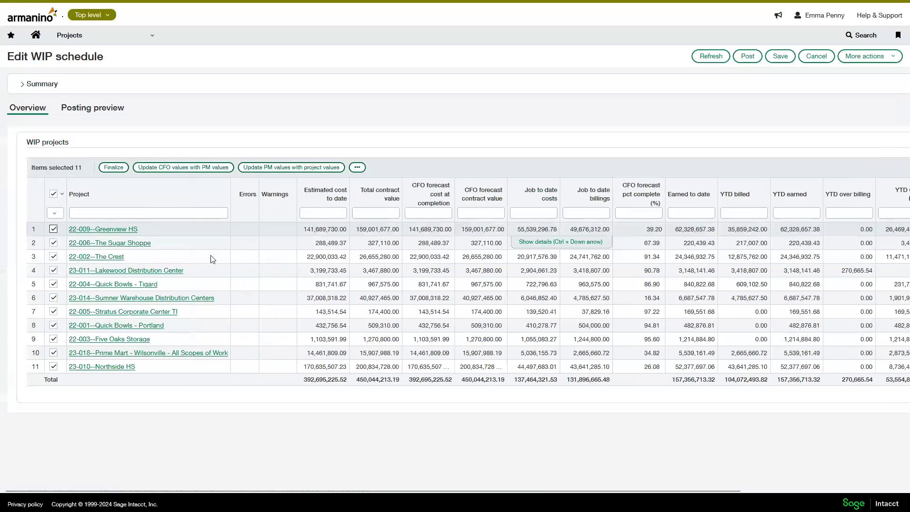
Step: Examine the WIP schedule's posting preview, including the posting summary, automatic reversal date and journal entries by project
{"action": "left_click", "coordinate": [110, 116]}
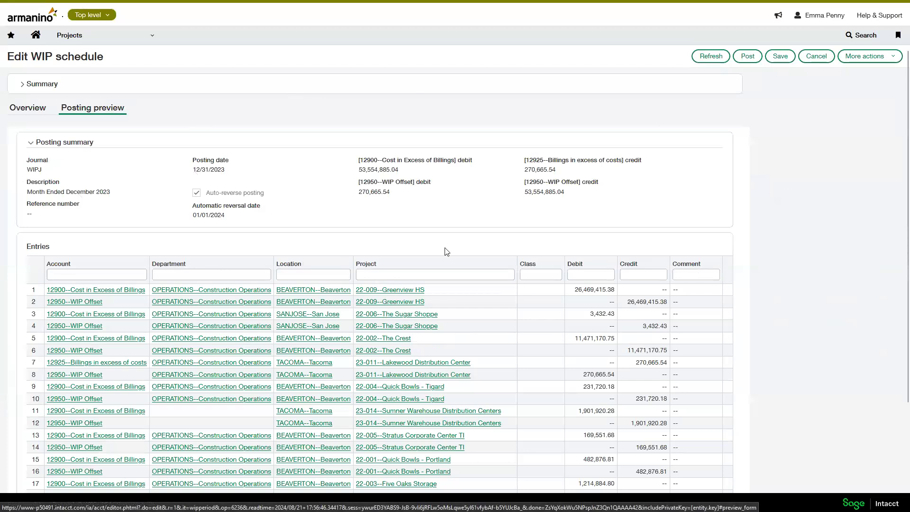
{"action": "scroll", "coordinate": [522, 239], "scroll_direction": "down", "scroll_amount": 1}
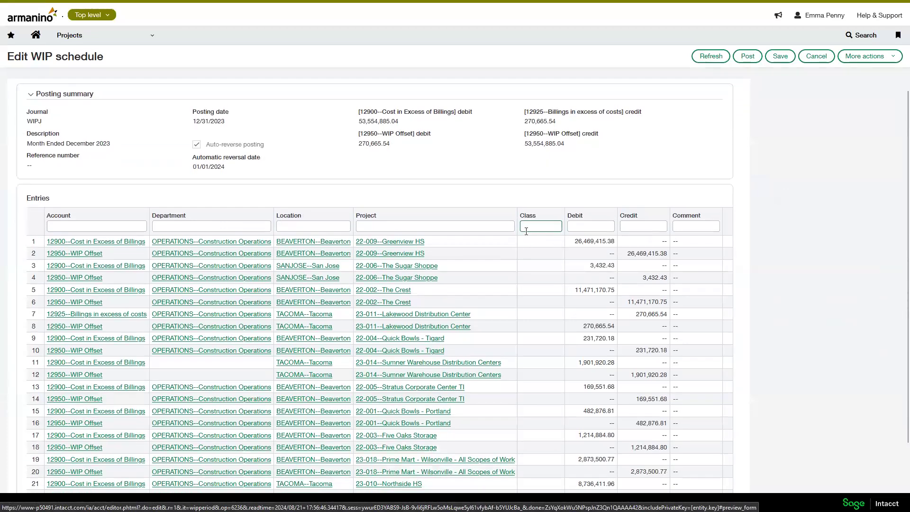
{"action": "scroll", "coordinate": [521, 237], "scroll_direction": "down", "scroll_amount": 1}
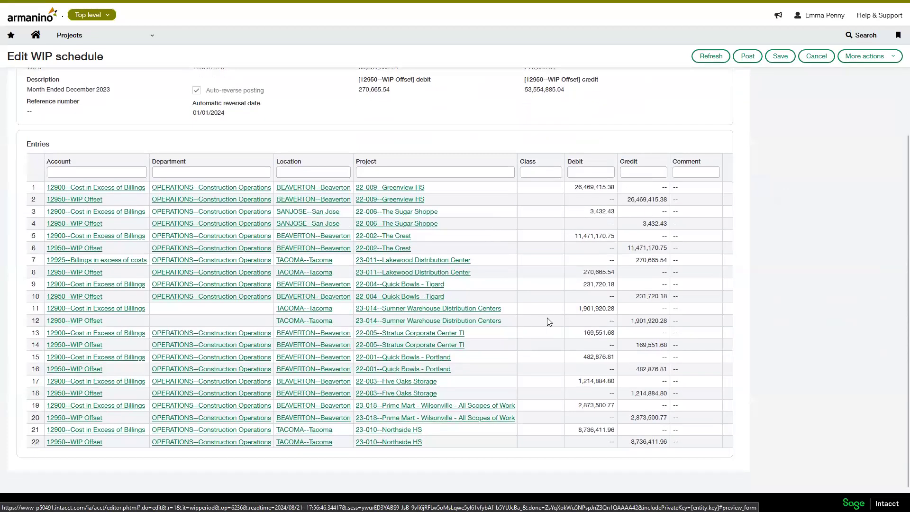
{"action": "scroll", "coordinate": [546, 317], "scroll_direction": "up", "scroll_amount": 2}
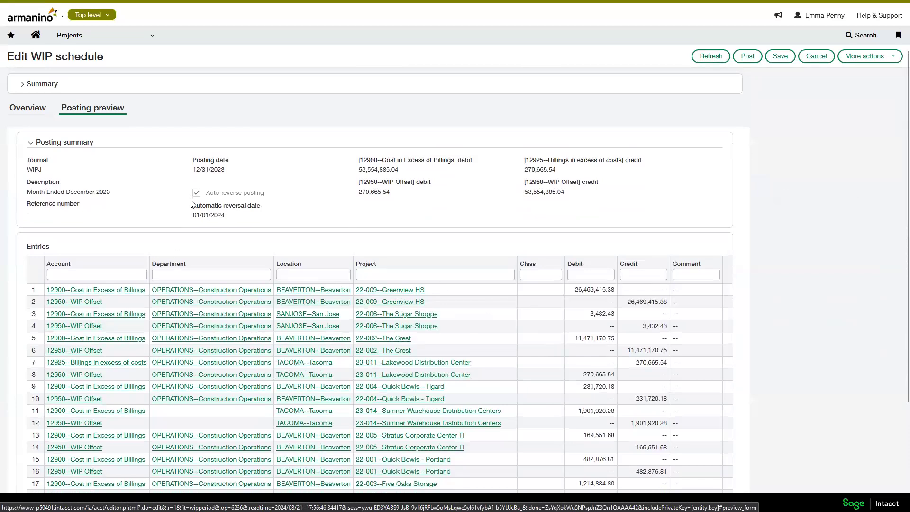
{"action": "left_click_drag", "start_coordinate": [192, 203], "coordinate": [300, 205]}
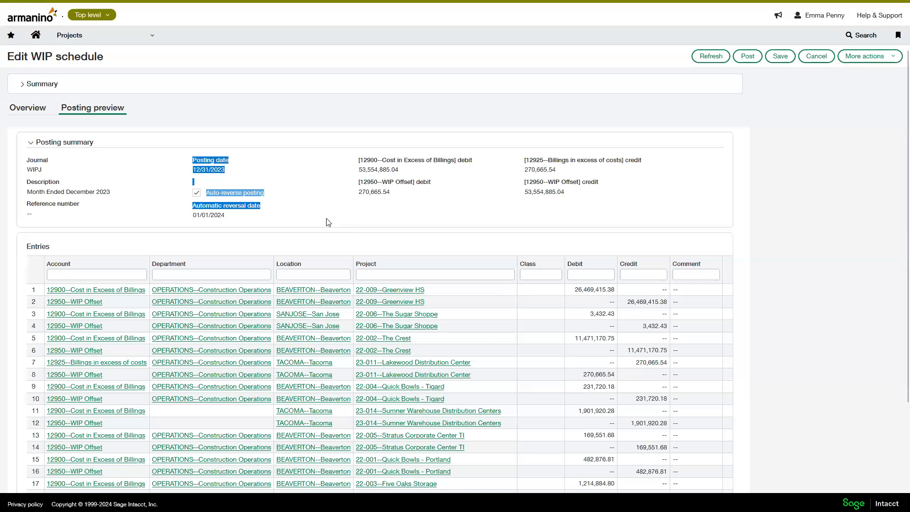
{"action": "scroll", "coordinate": [362, 218], "scroll_direction": "down", "scroll_amount": 2}
{"action": "scroll", "coordinate": [639, 163], "scroll_direction": "up", "scroll_amount": 2}
Step: Return to the WIP projects overview and unfinalize all selected projects
{"action": "left_click", "coordinate": [28, 108]}
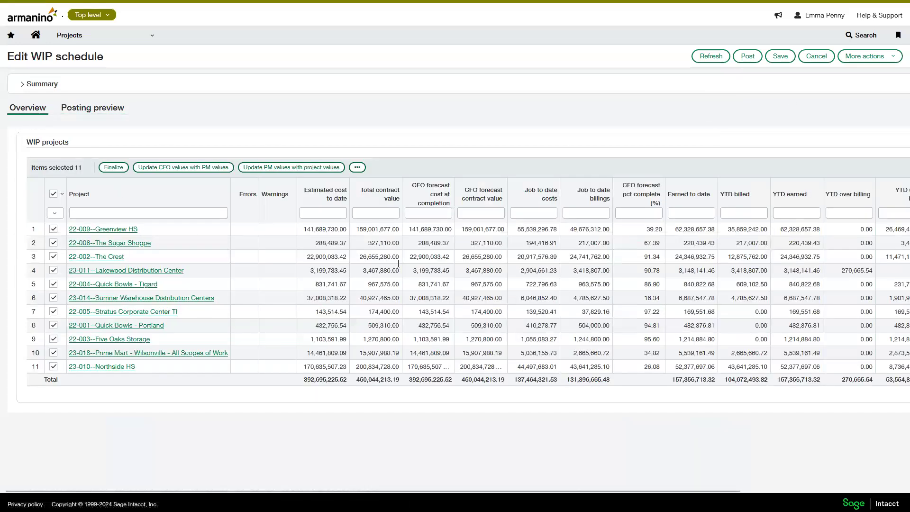
{"action": "left_click_drag", "start_coordinate": [548, 491], "coordinate": [682, 491]}
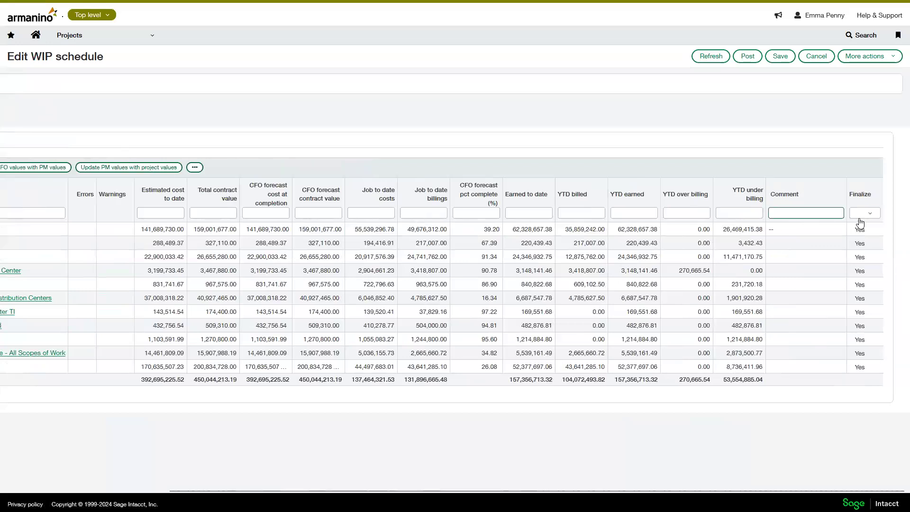
{"action": "left_click", "coordinate": [868, 231]}
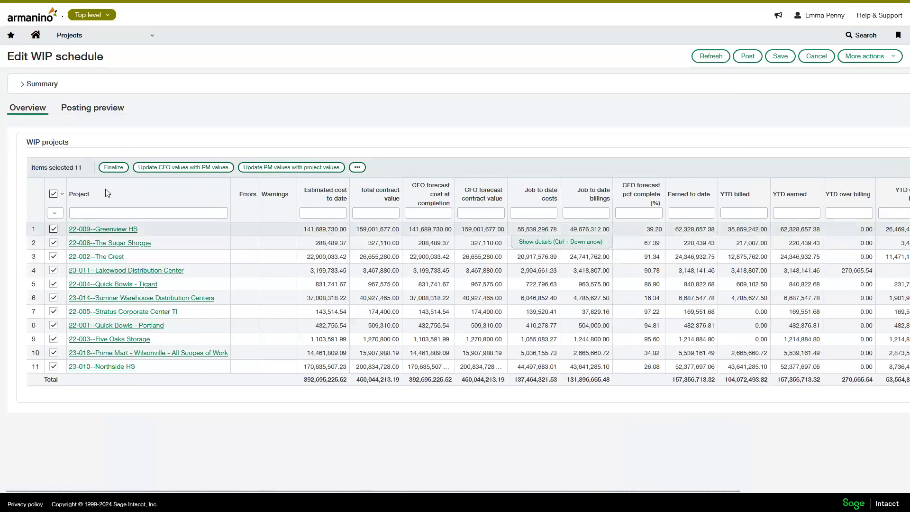
{"action": "left_click", "coordinate": [358, 173]}
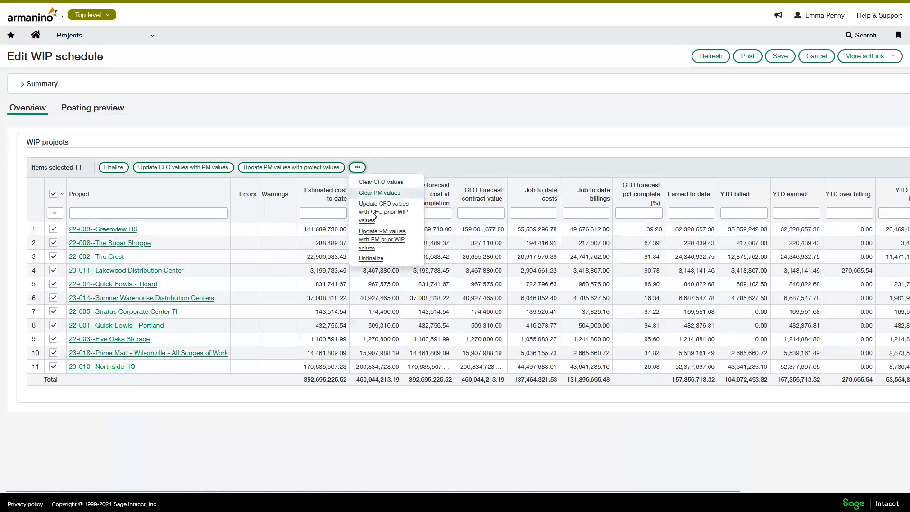
{"action": "left_click", "coordinate": [372, 258]}
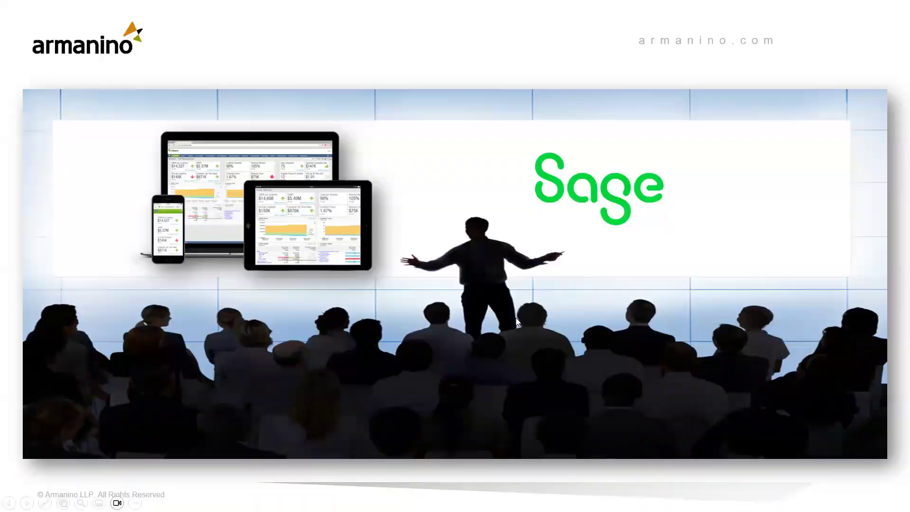
{"action": "left_click", "coordinate": [485, 320]}
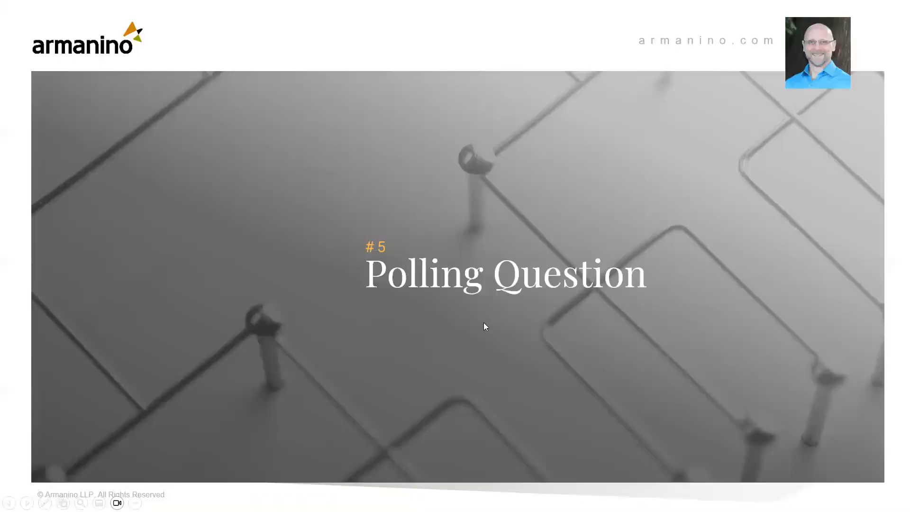